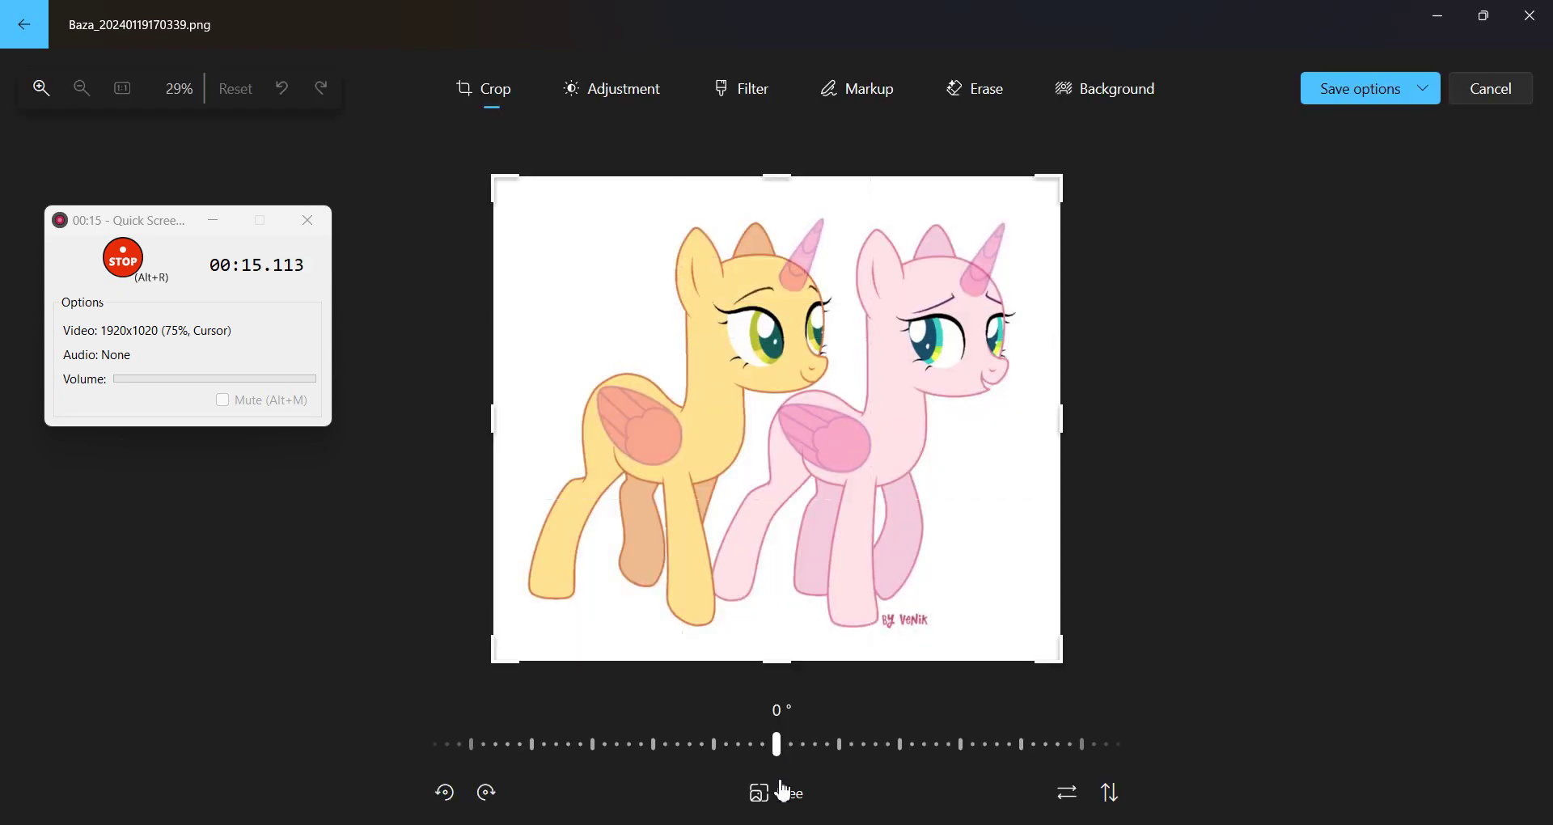
# Crop the picture slightly tighter around both ponies, to about 2142 x 1830, and show the aspect ratio choices
pyautogui.scroll(4, 838, 569)
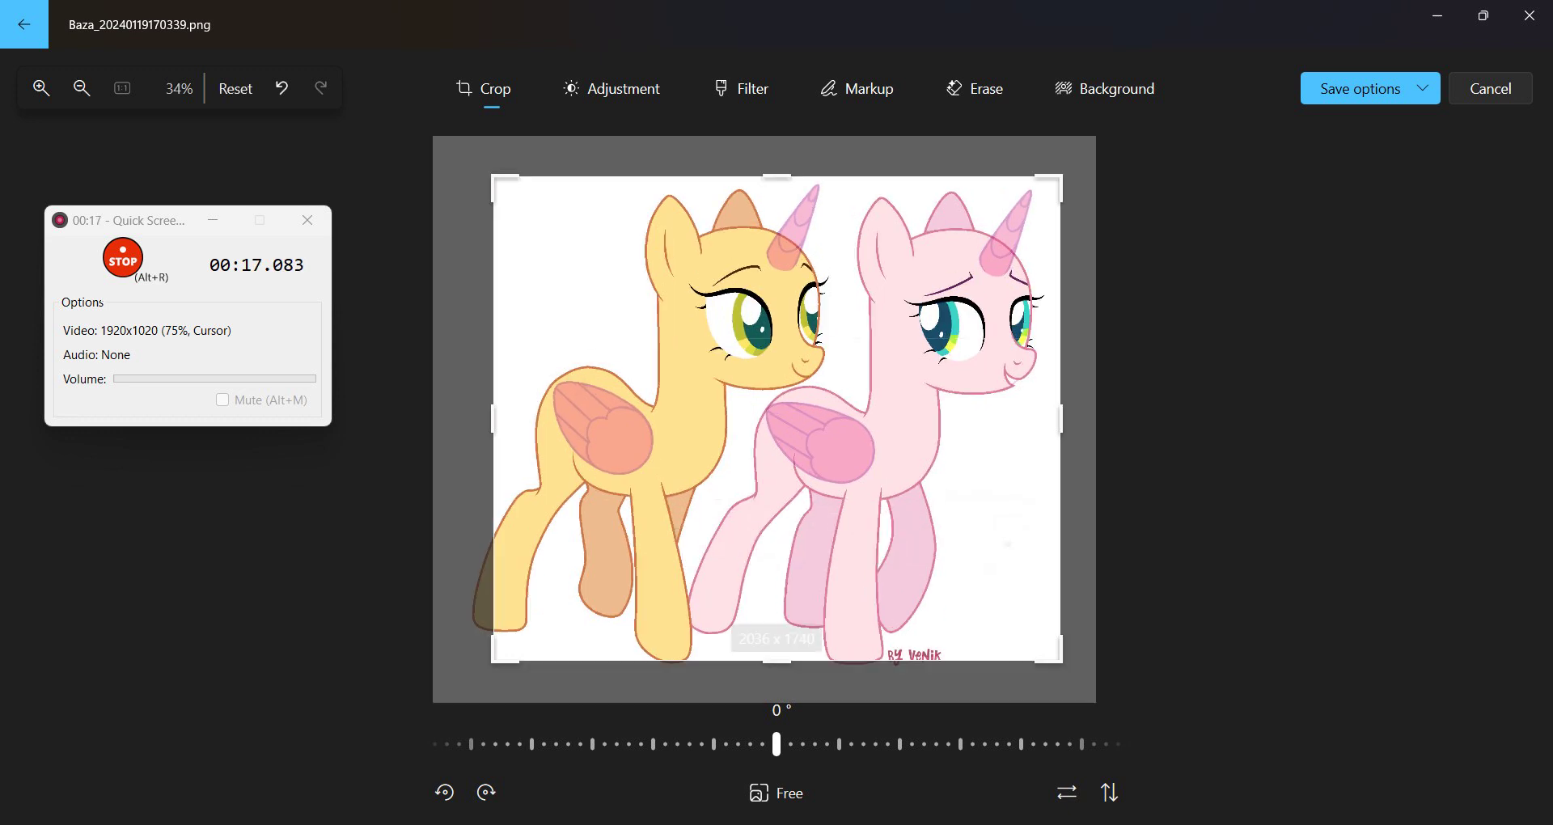
pyautogui.scroll(1, 812, 530)
pyautogui.scroll(-3, 813, 530)
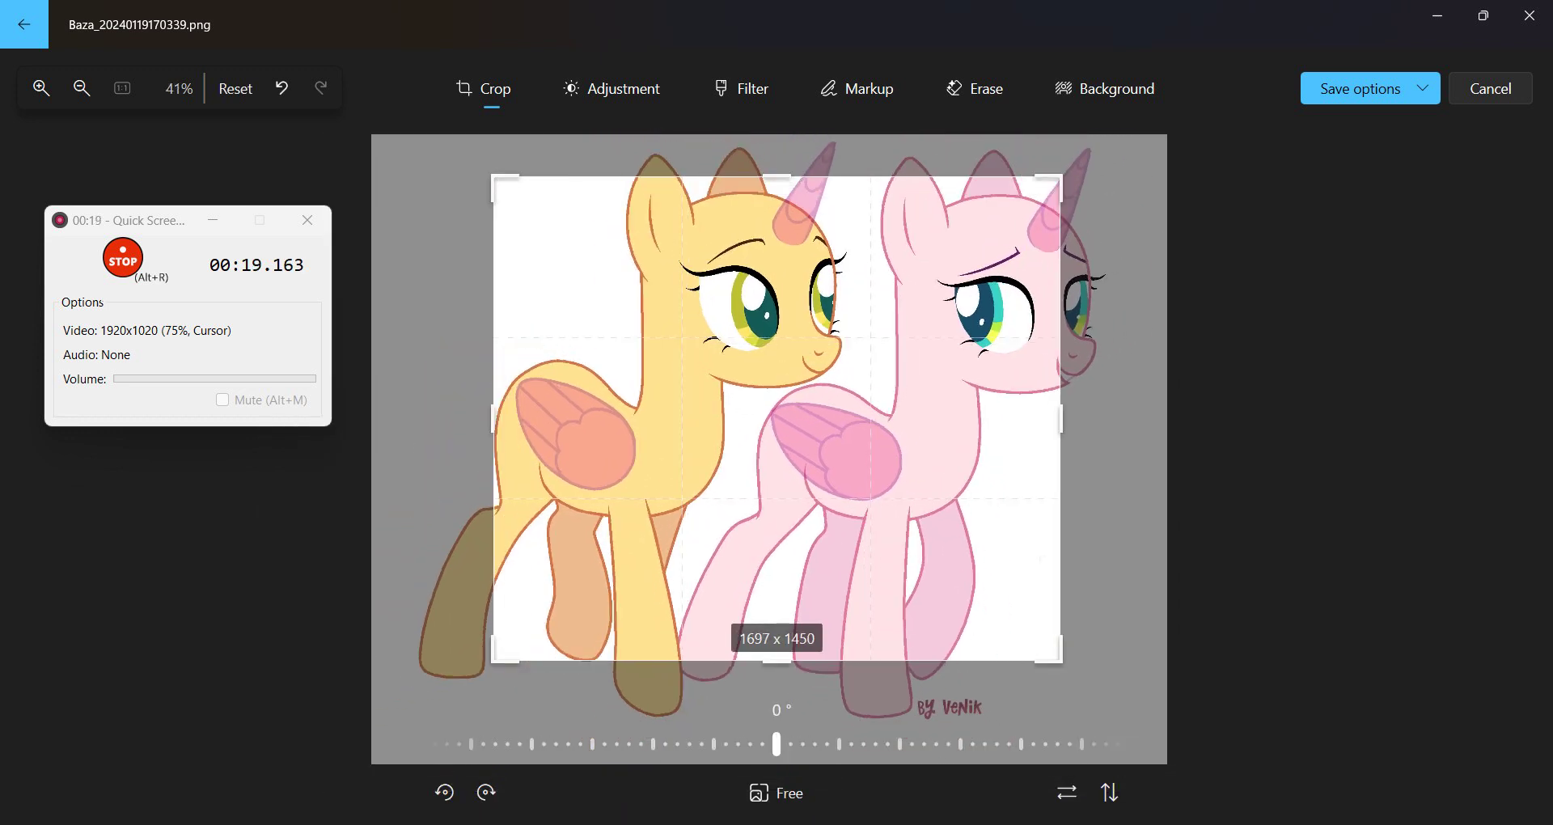
pyautogui.scroll(-1, 795, 470)
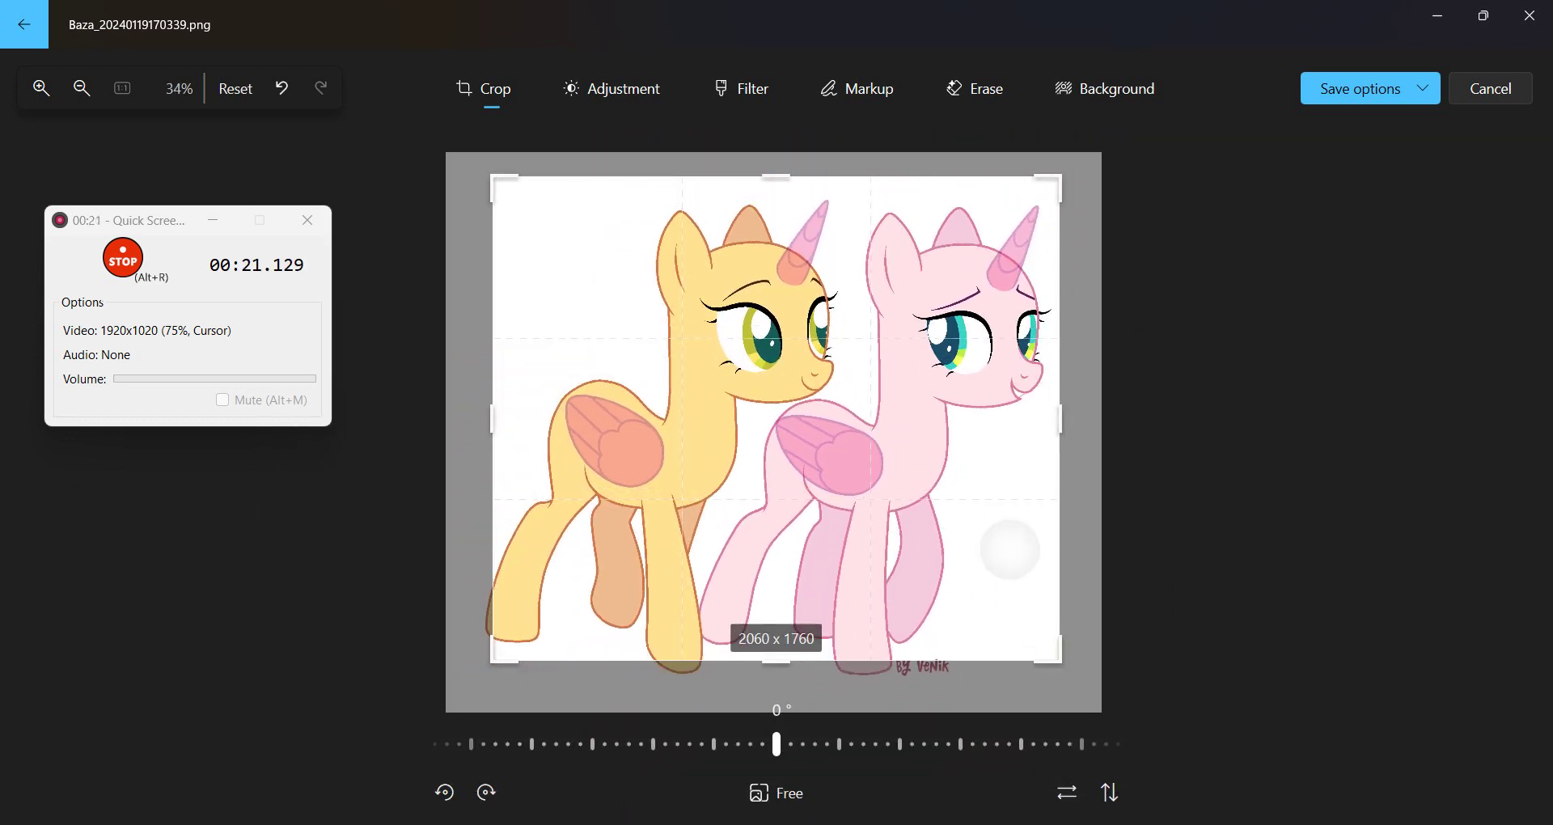
pyautogui.scroll(-1, 583, 393)
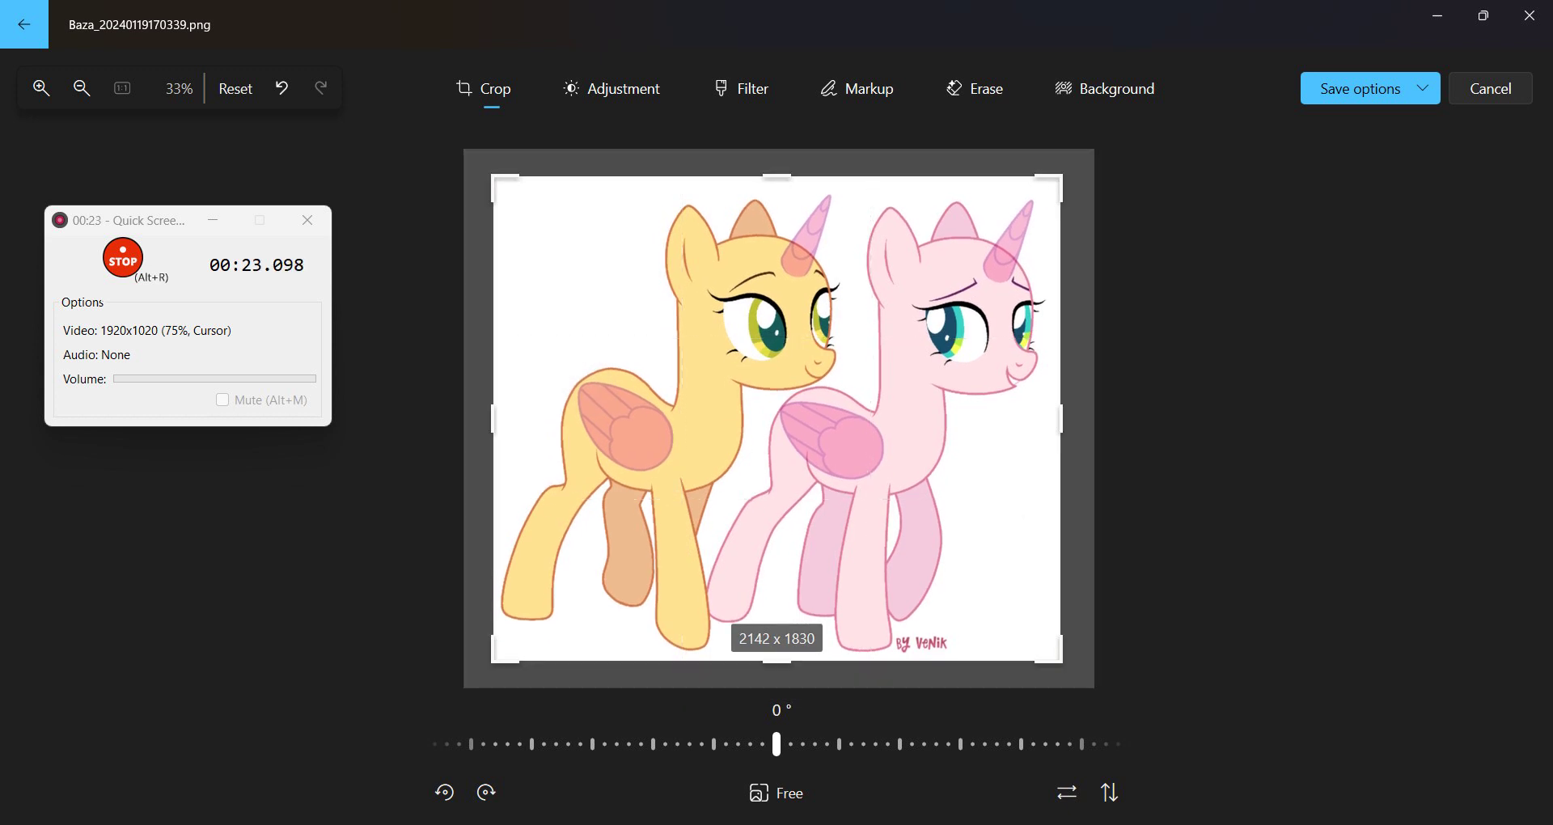
pyautogui.click(789, 801)
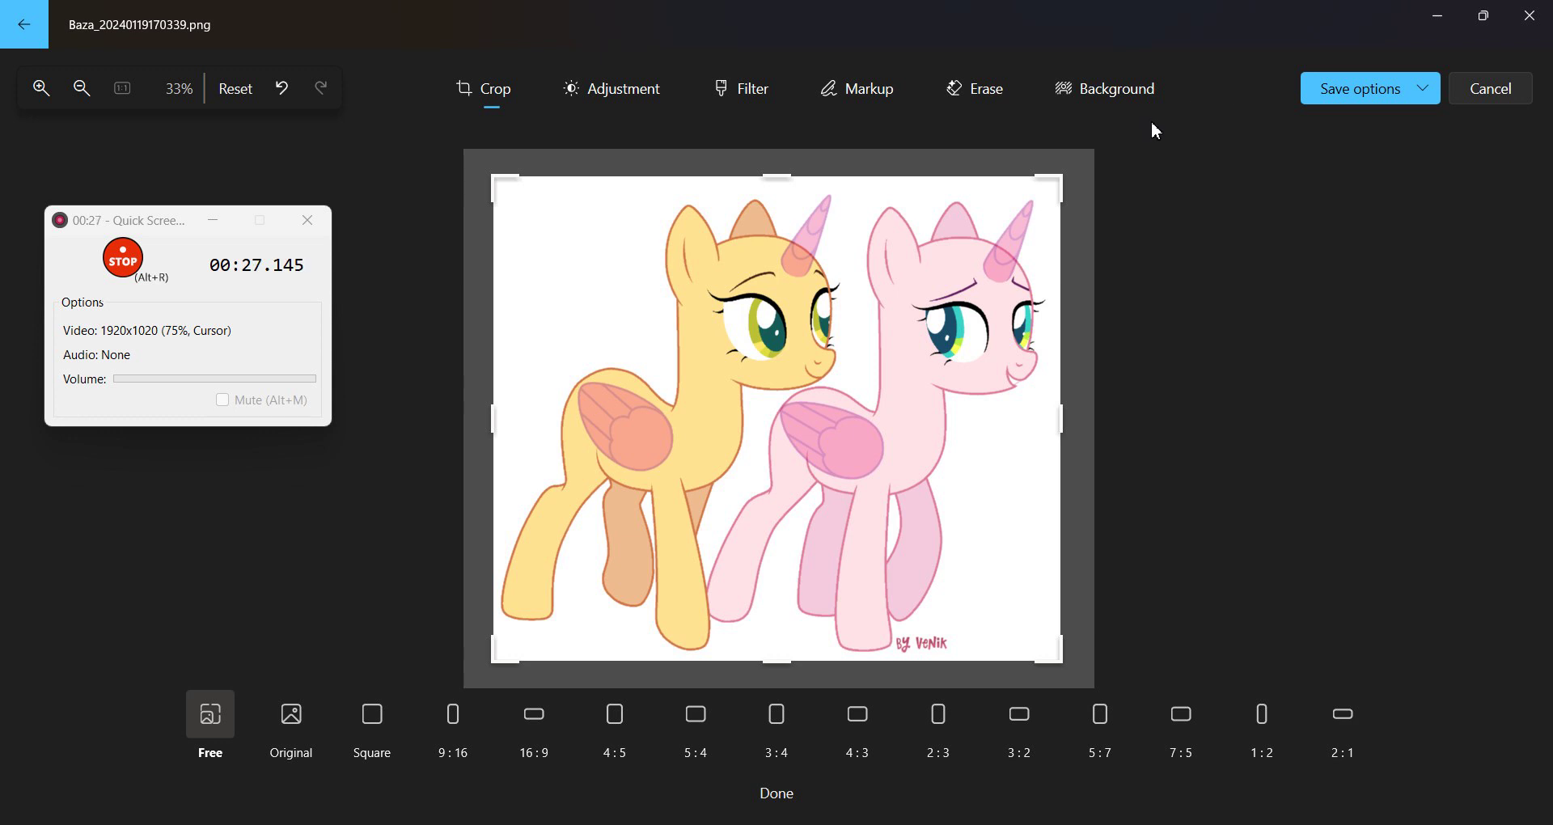
# Scribble a dense blue lock of hair with the size 3 markup pen across the pink pony's forehead and horn base
pyautogui.click(853, 91)
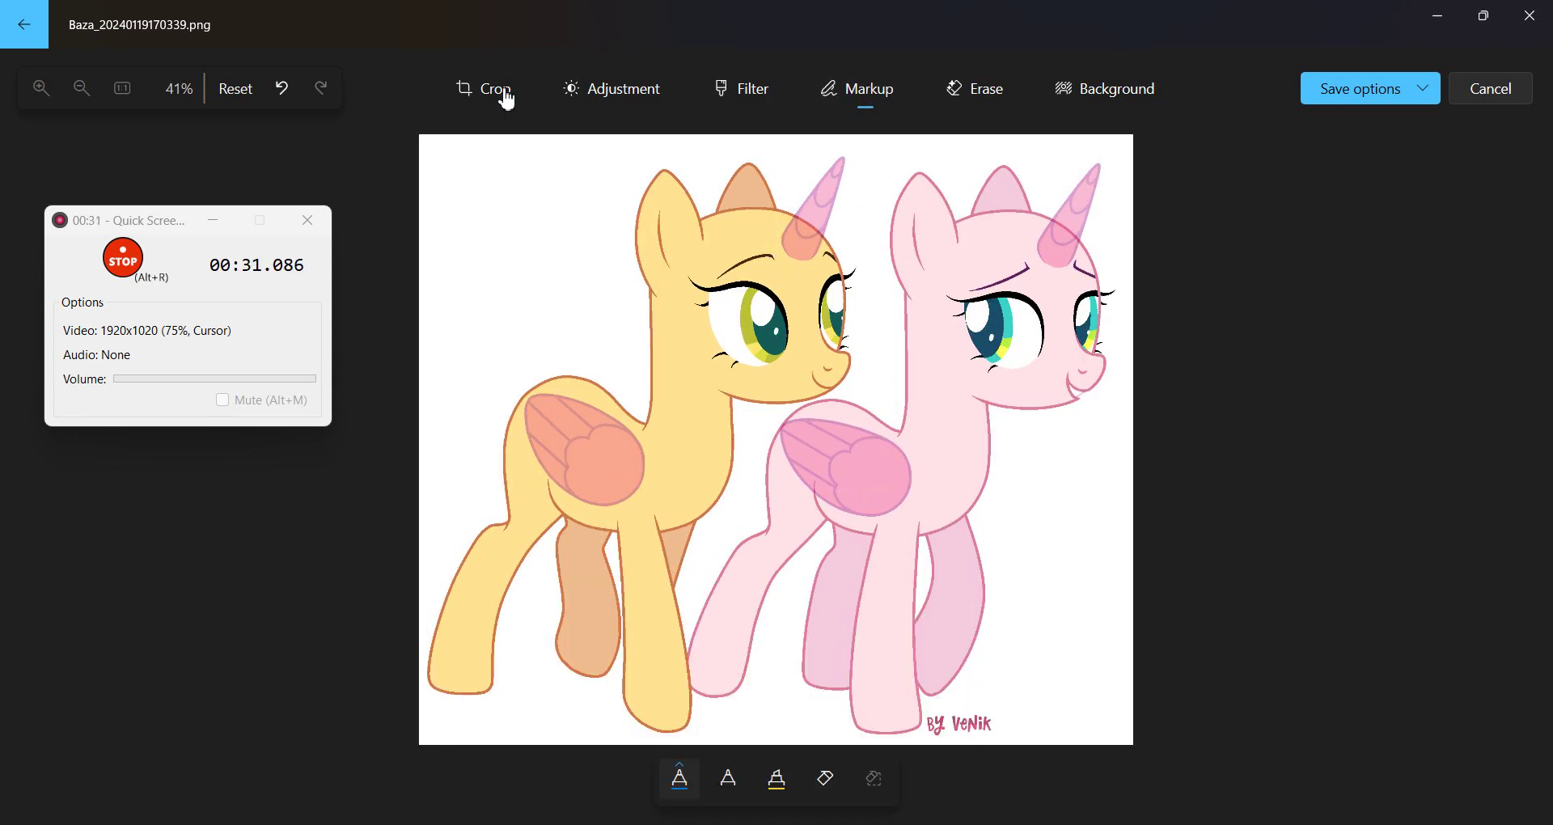
pyautogui.click(676, 789)
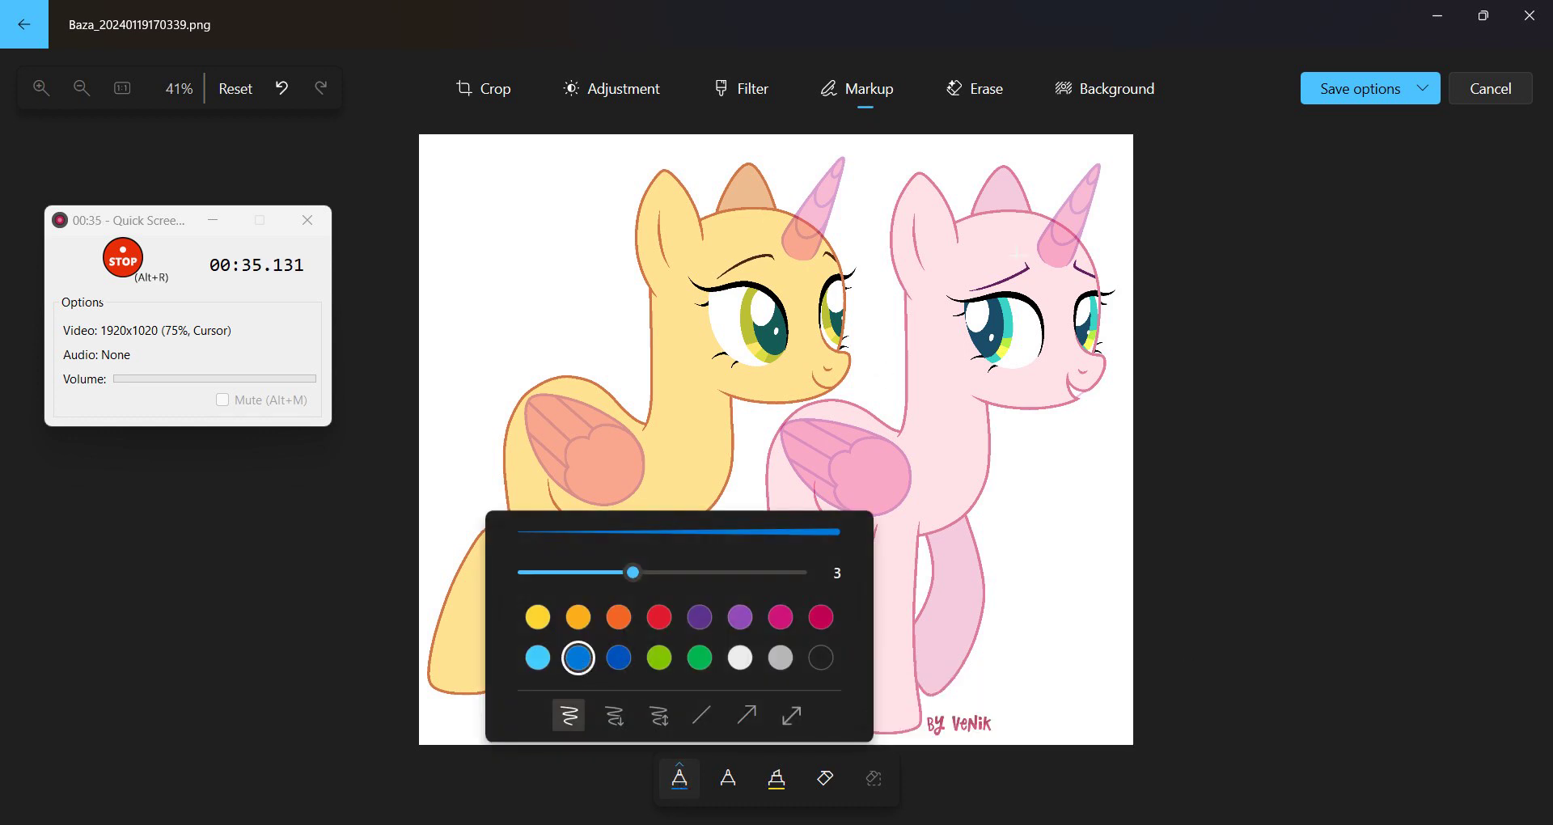
pyautogui.click(995, 232)
pyautogui.moveTo(1012, 242); pyautogui.dragTo(1102, 268)
pyautogui.moveTo(1110, 218)
pyautogui.mouseDown()
pyautogui.moveTo(1015, 209)
pyautogui.moveTo(994, 240)
pyautogui.moveTo(997, 221)
pyautogui.moveTo(1135, 282)
pyautogui.moveTo(995, 219)
pyautogui.moveTo(1138, 260)
pyautogui.moveTo(1017, 236)
pyautogui.moveTo(1100, 261)
pyautogui.moveTo(1081, 241)
pyautogui.moveTo(1139, 244)
pyautogui.moveTo(1013, 210)
pyautogui.moveTo(1102, 256)
pyautogui.moveTo(1003, 222)
pyautogui.moveTo(1138, 254)
pyautogui.moveTo(1012, 216)
pyautogui.moveTo(1137, 240)
pyautogui.moveTo(1151, 282)
pyautogui.moveTo(1086, 232)
pyautogui.moveTo(1115, 248)
pyautogui.mouseUp()
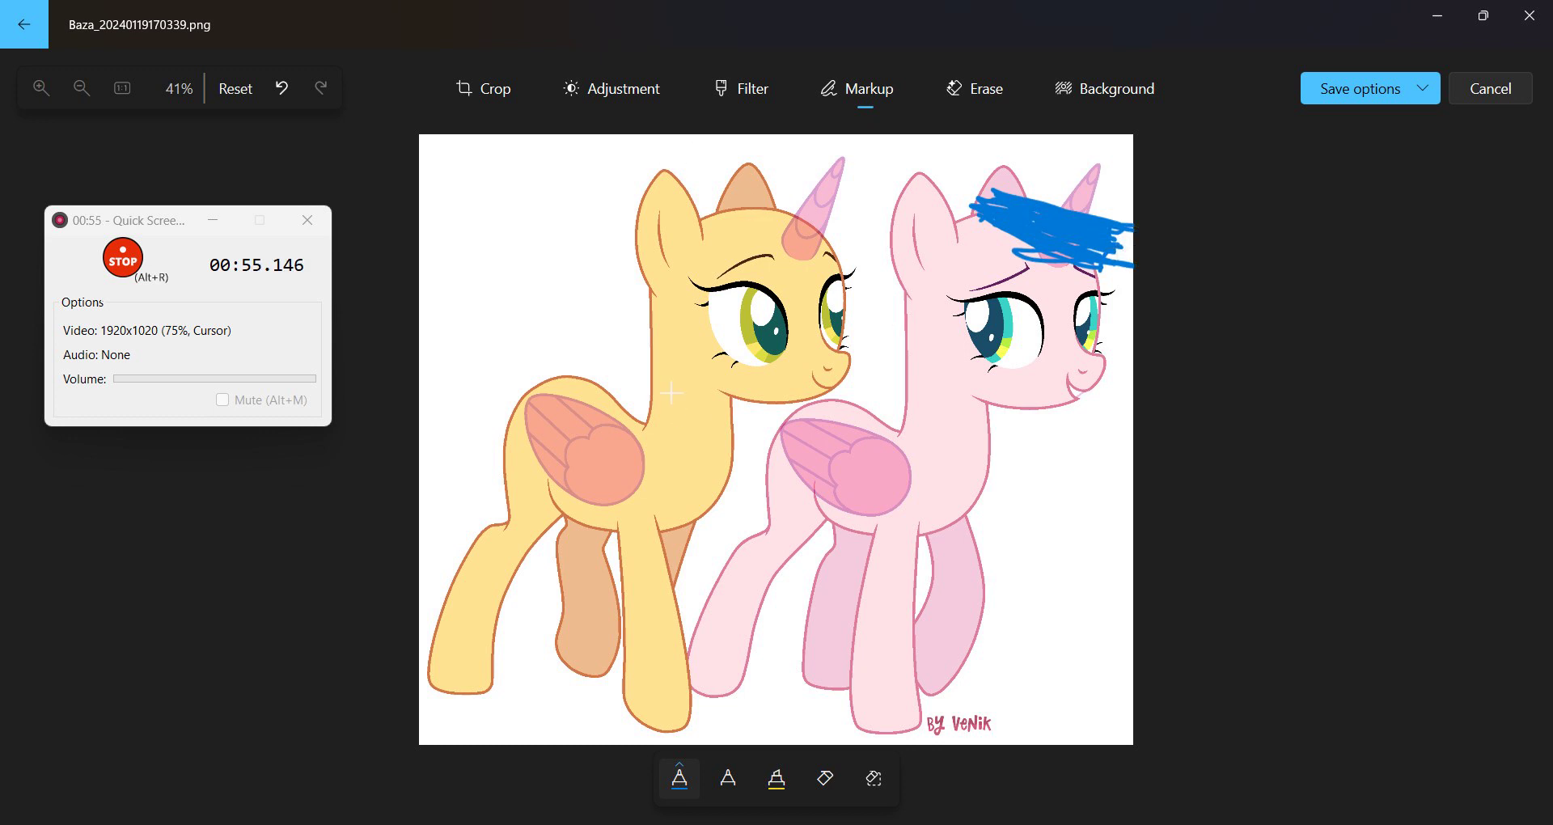
# Outline blue hair strands over the pink pony's ears, down behind its neck and in front of its face
pyautogui.click(694, 790)
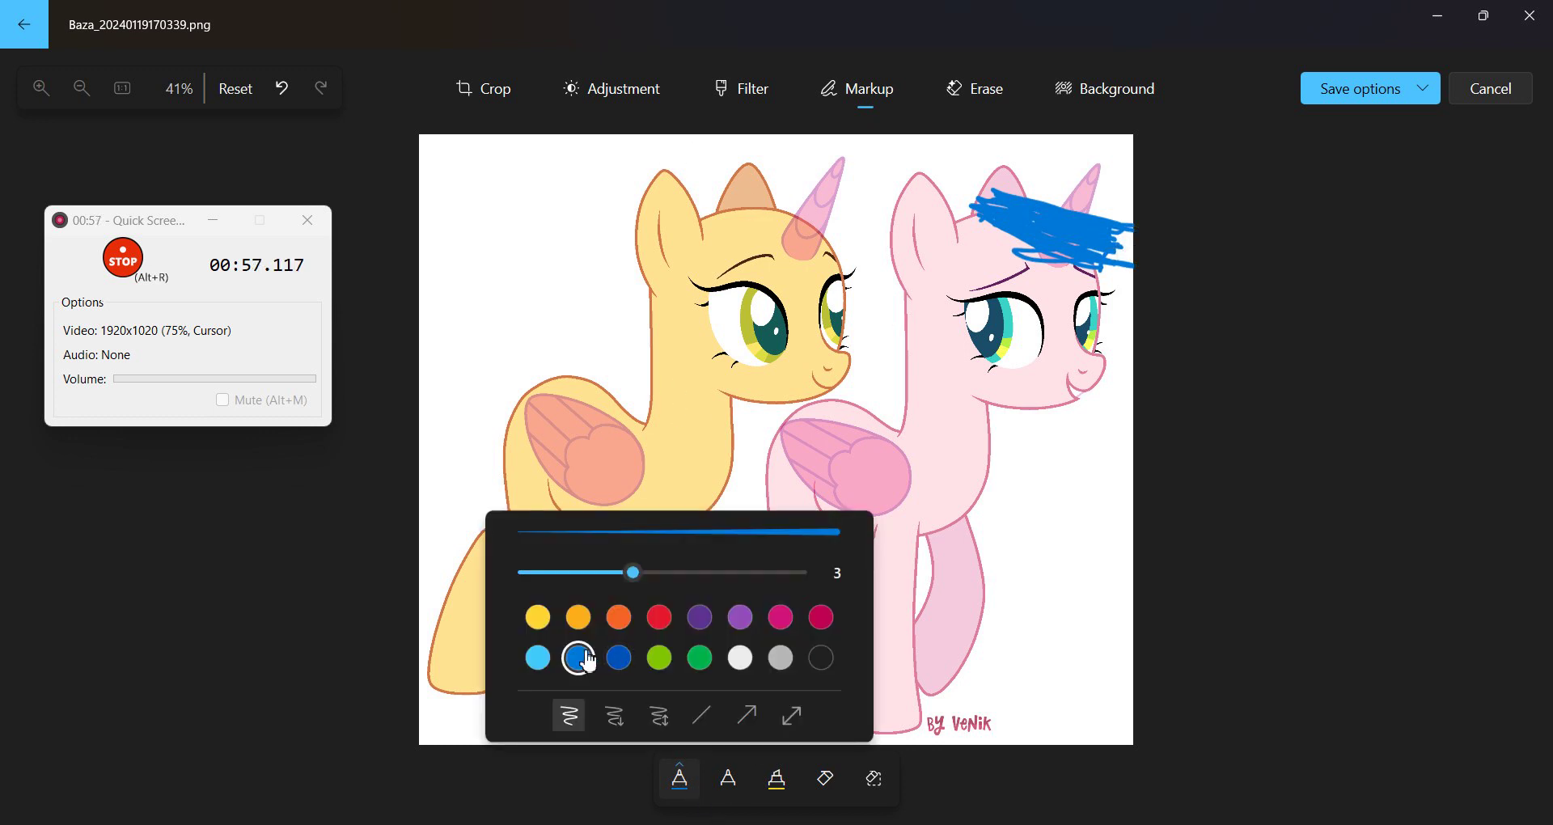
pyautogui.click(1054, 237)
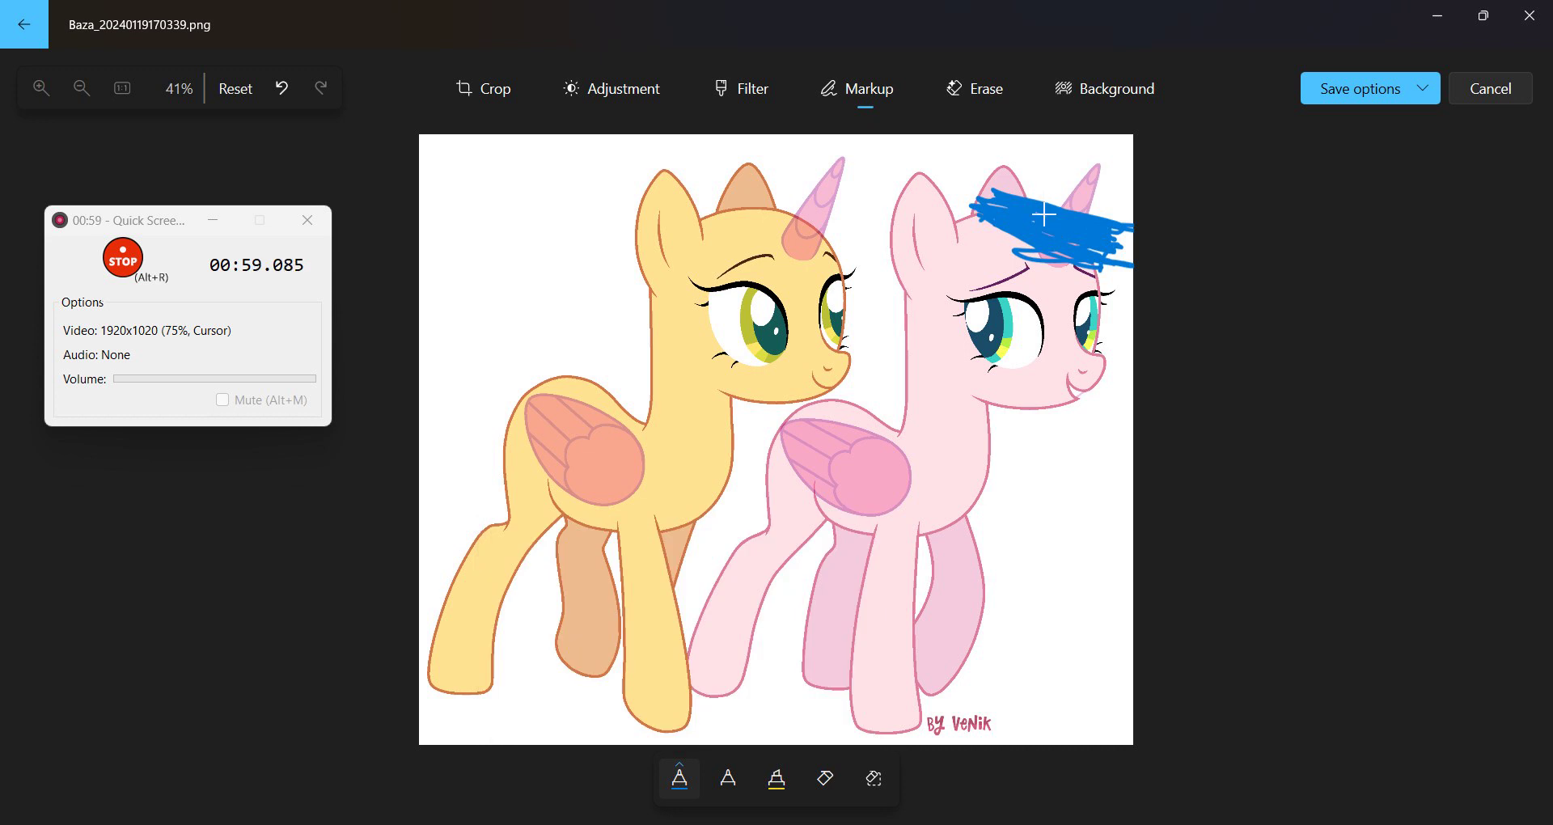
pyautogui.moveTo(961, 260); pyautogui.dragTo(896, 250)
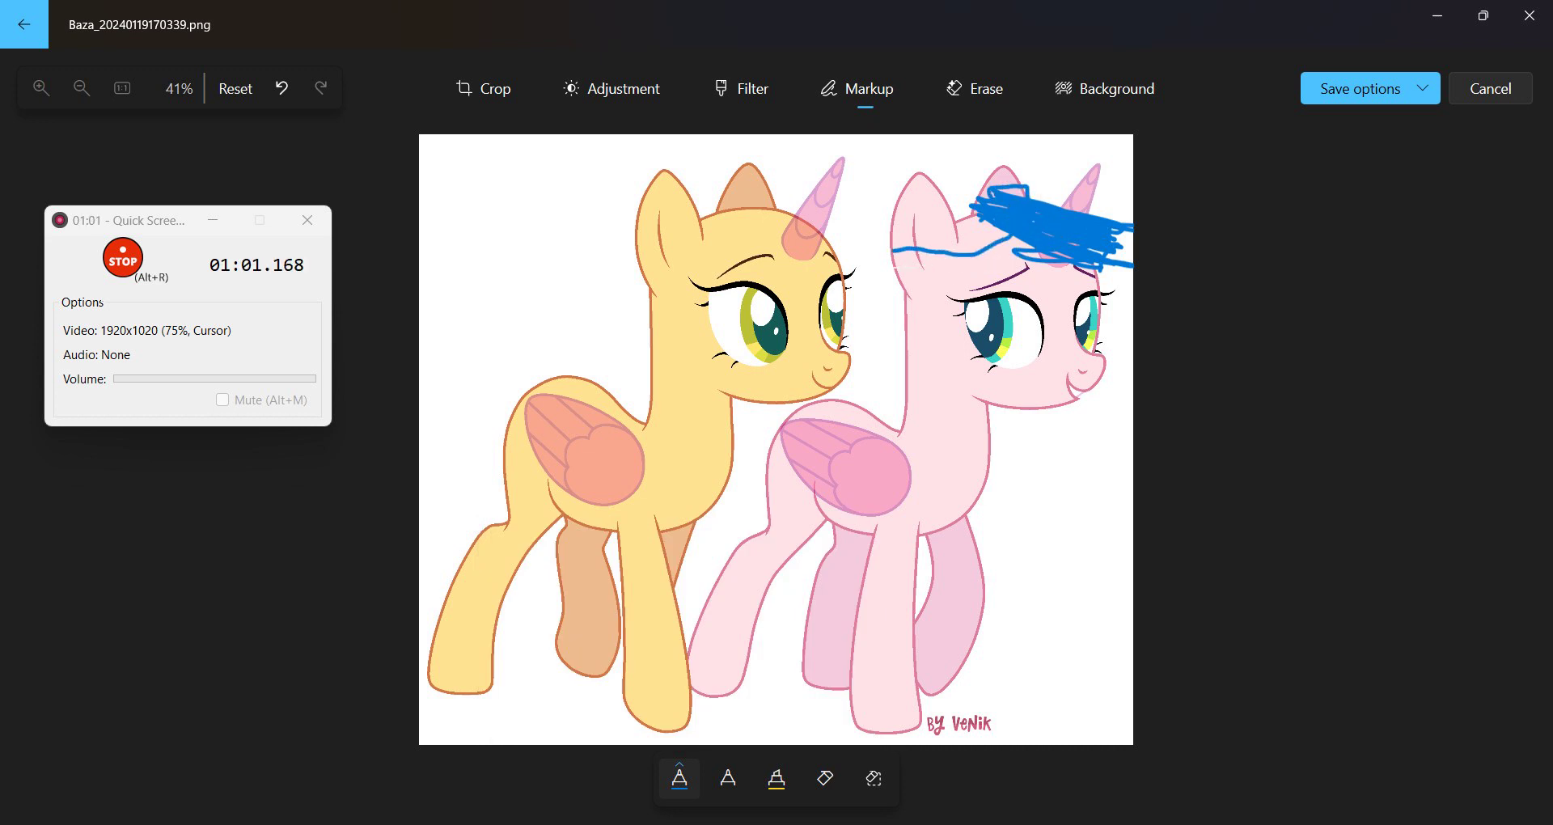
pyautogui.moveTo(1021, 227)
pyautogui.mouseDown()
pyautogui.moveTo(991, 197)
pyautogui.moveTo(979, 250)
pyautogui.moveTo(904, 223)
pyautogui.moveTo(894, 249)
pyautogui.moveTo(917, 277)
pyautogui.moveTo(894, 374)
pyautogui.moveTo(901, 274)
pyautogui.mouseUp()
pyautogui.moveTo(890, 335); pyautogui.dragTo(910, 268)
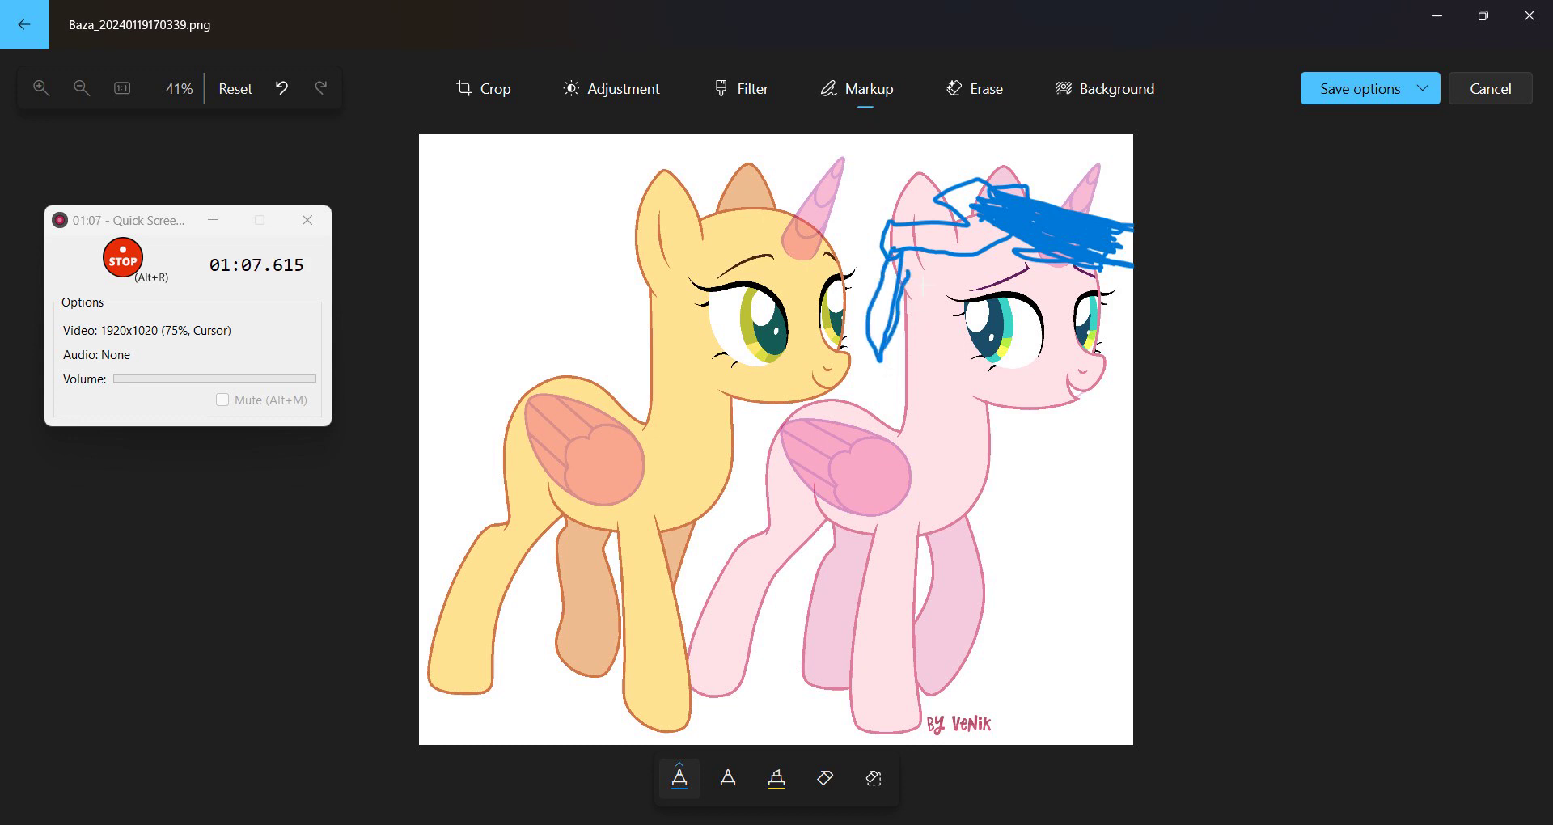
pyautogui.click(681, 783)
pyautogui.moveTo(1094, 268)
pyautogui.mouseDown()
pyautogui.moveTo(1145, 320)
pyautogui.moveTo(1119, 371)
pyautogui.moveTo(1139, 351)
pyautogui.mouseUp()
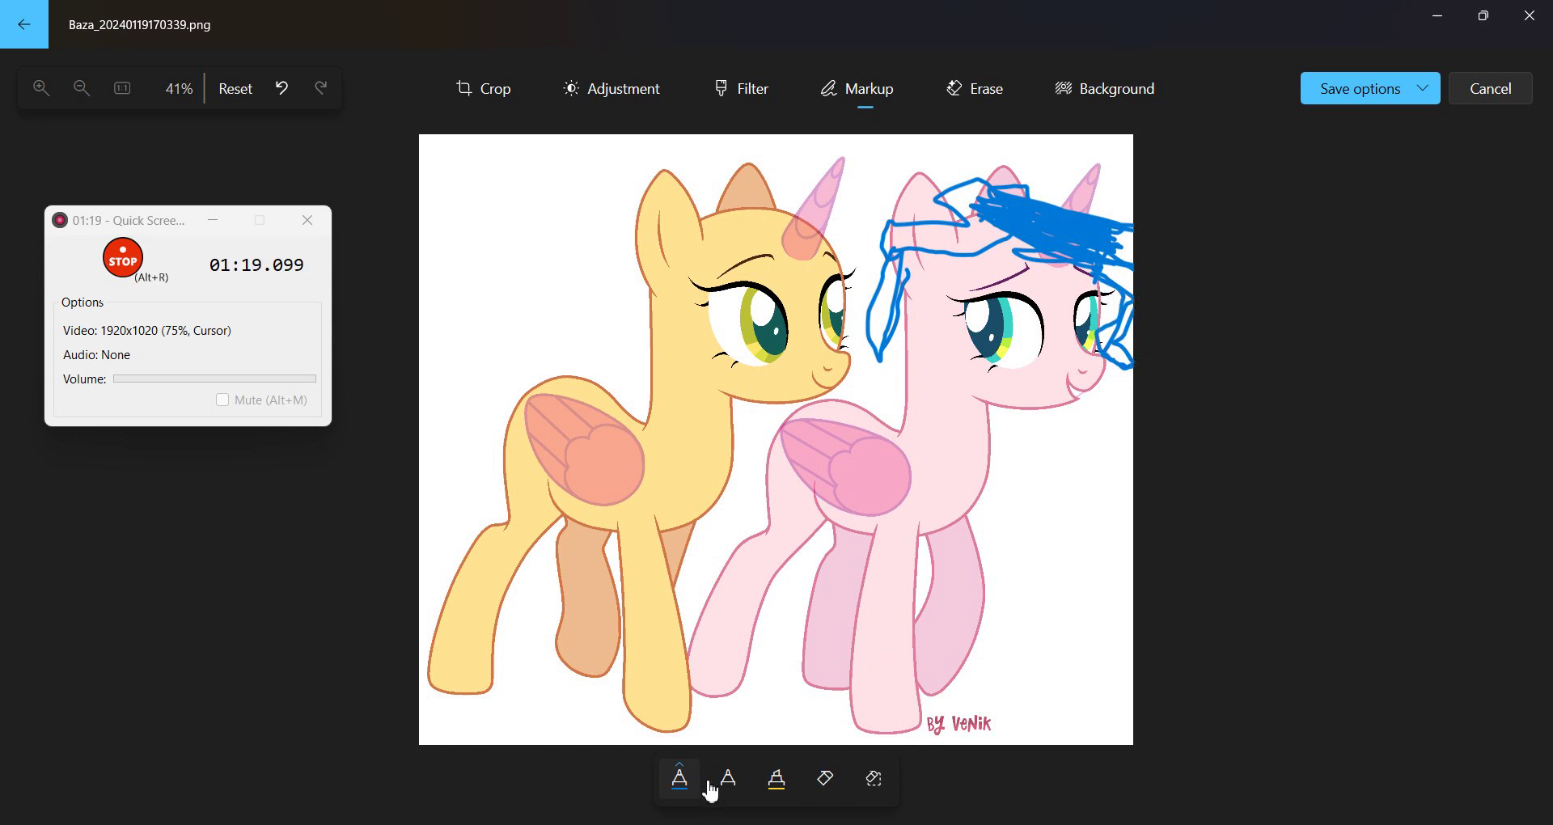
# Fill part of the hair strand in front of the pink pony's face with light blue and add a dark purple patch
pyautogui.click(679, 781)
pyautogui.click(538, 657)
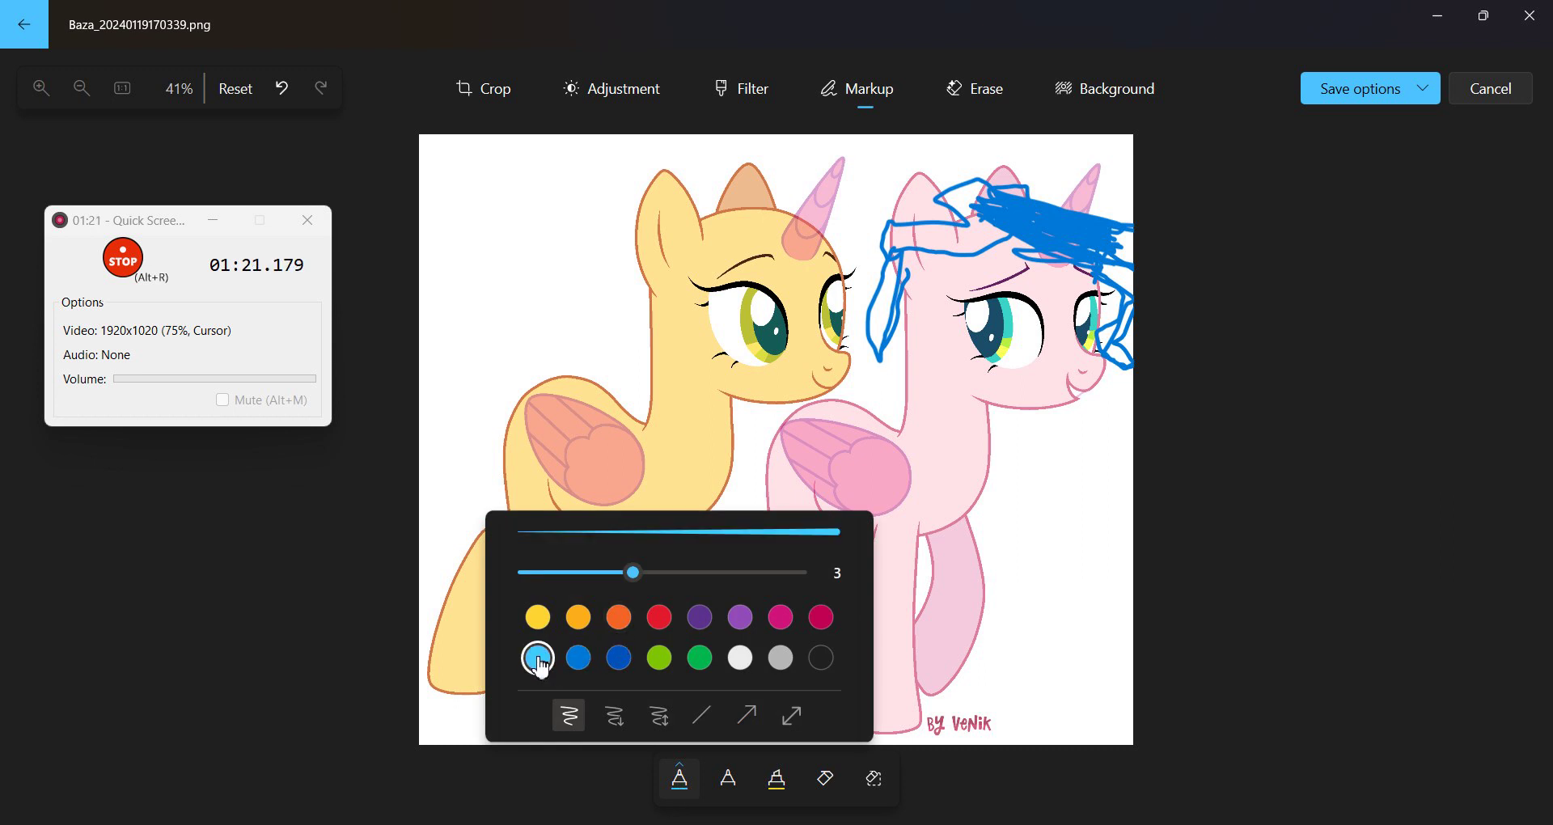
pyautogui.click(1102, 279)
pyautogui.moveTo(1101, 276); pyautogui.dragTo(1119, 340)
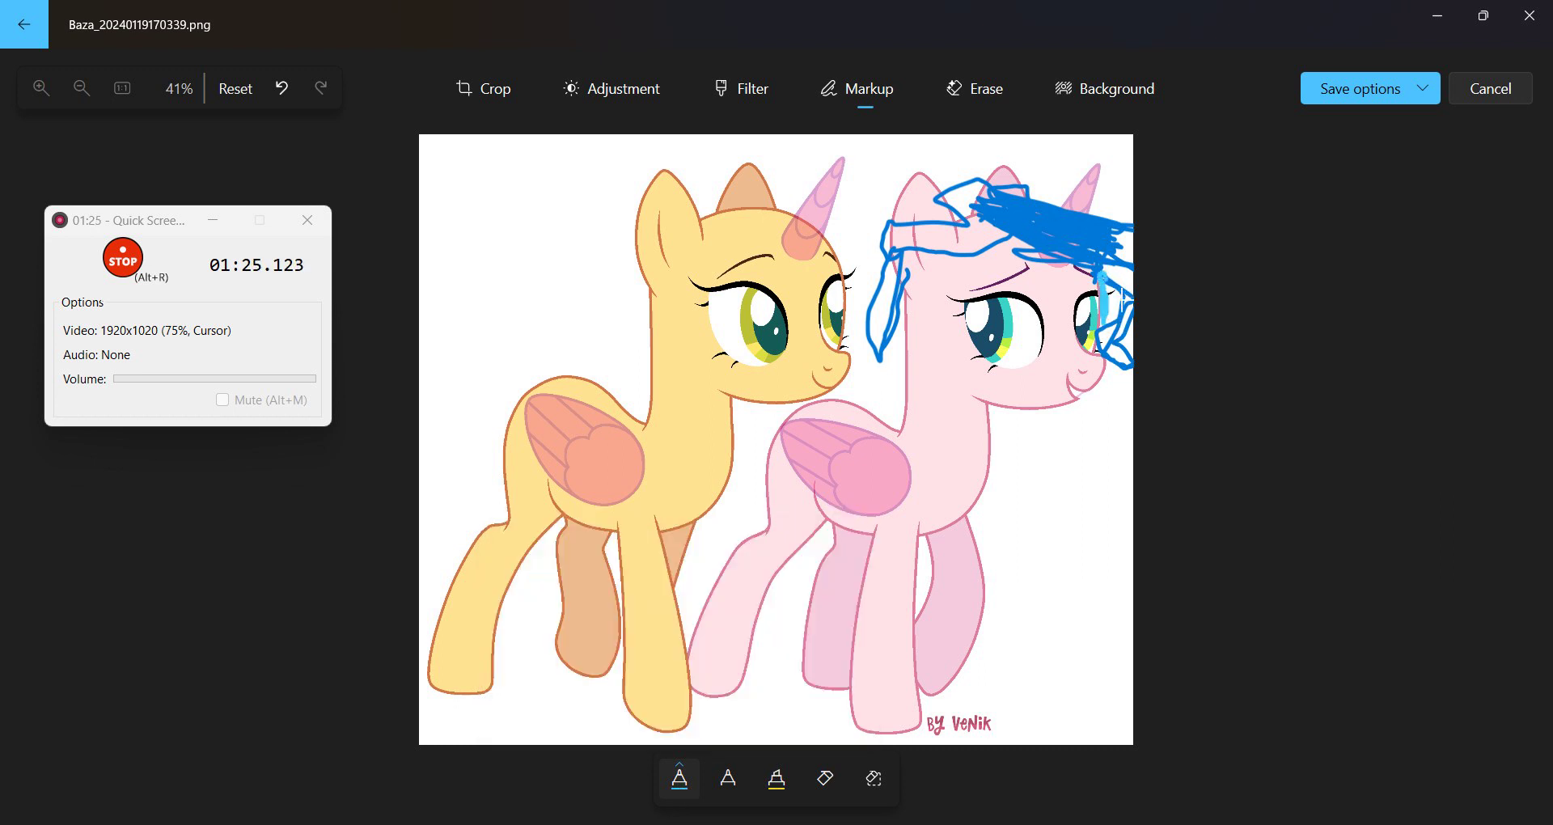
pyautogui.moveTo(1111, 322); pyautogui.dragTo(1130, 307)
pyautogui.click(681, 780)
pyautogui.click(700, 617)
pyautogui.click(1137, 303)
# Fill the rest of the front hair strand and the outer tip of the forehead lock with light blue
pyautogui.click(684, 779)
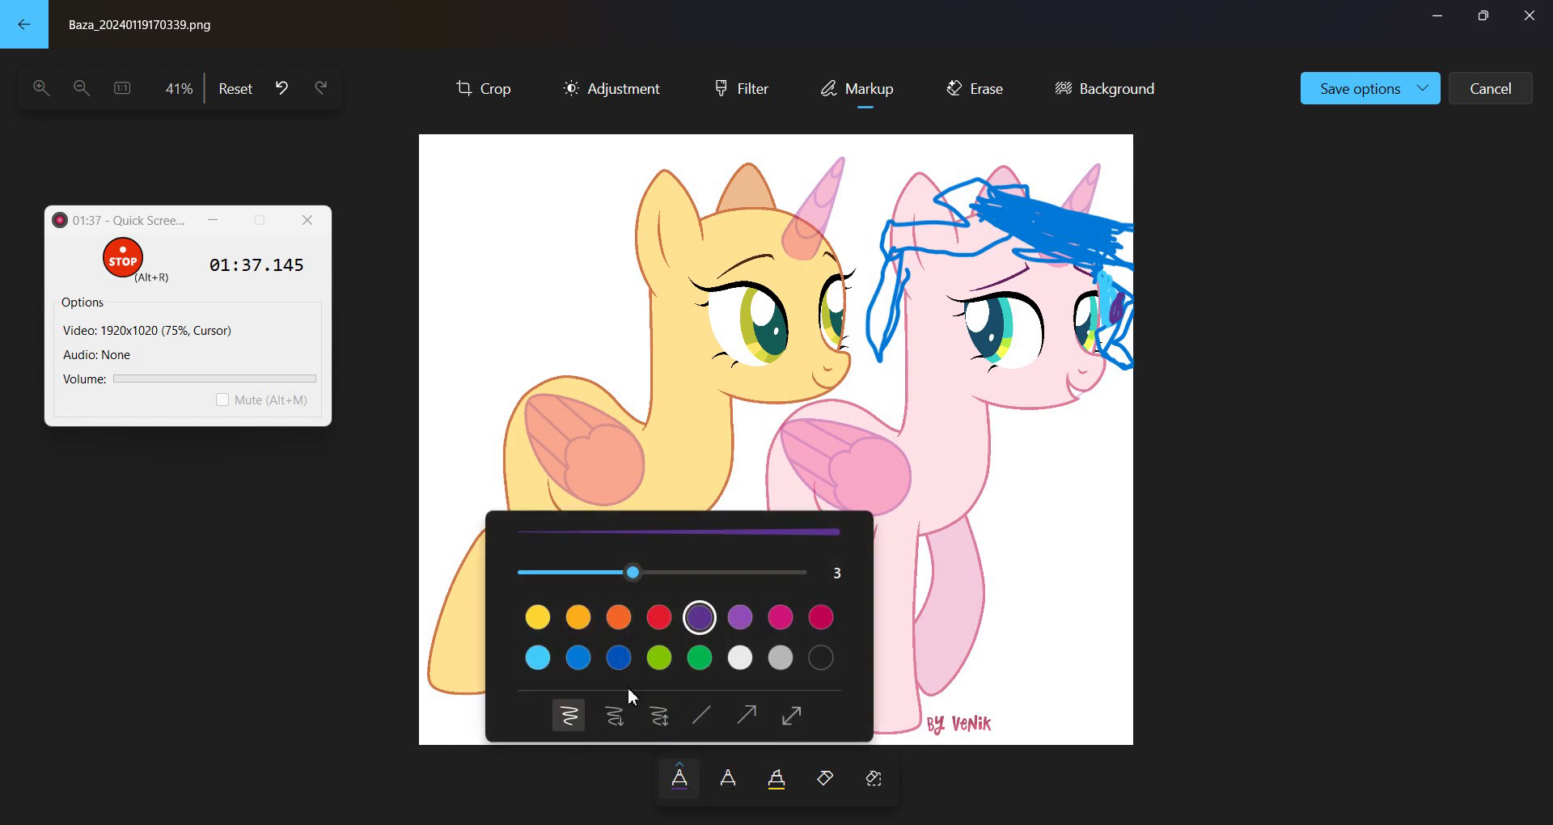
pyautogui.click(540, 656)
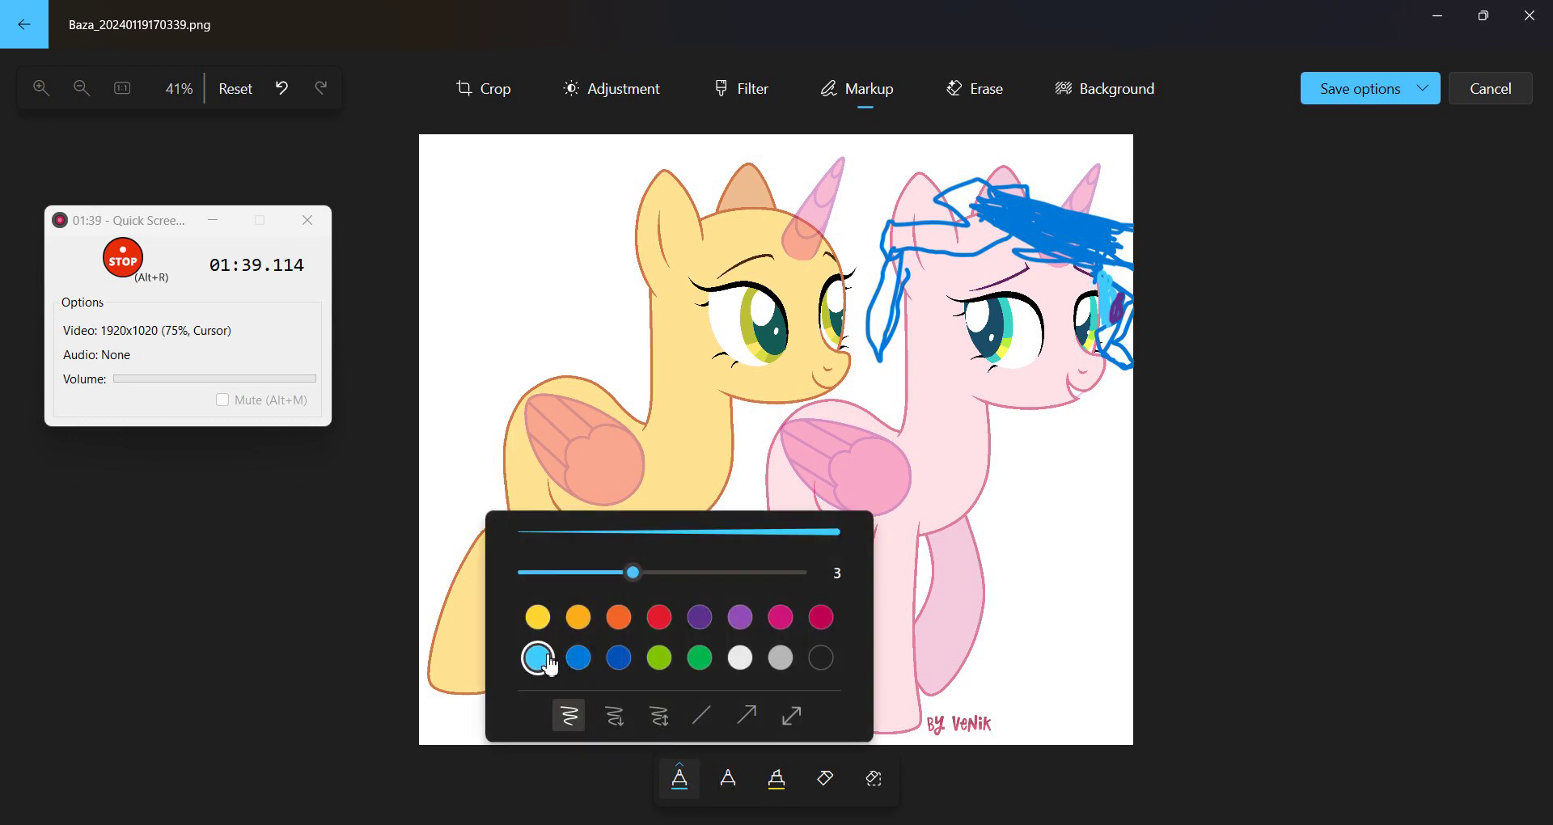
pyautogui.click(1139, 348)
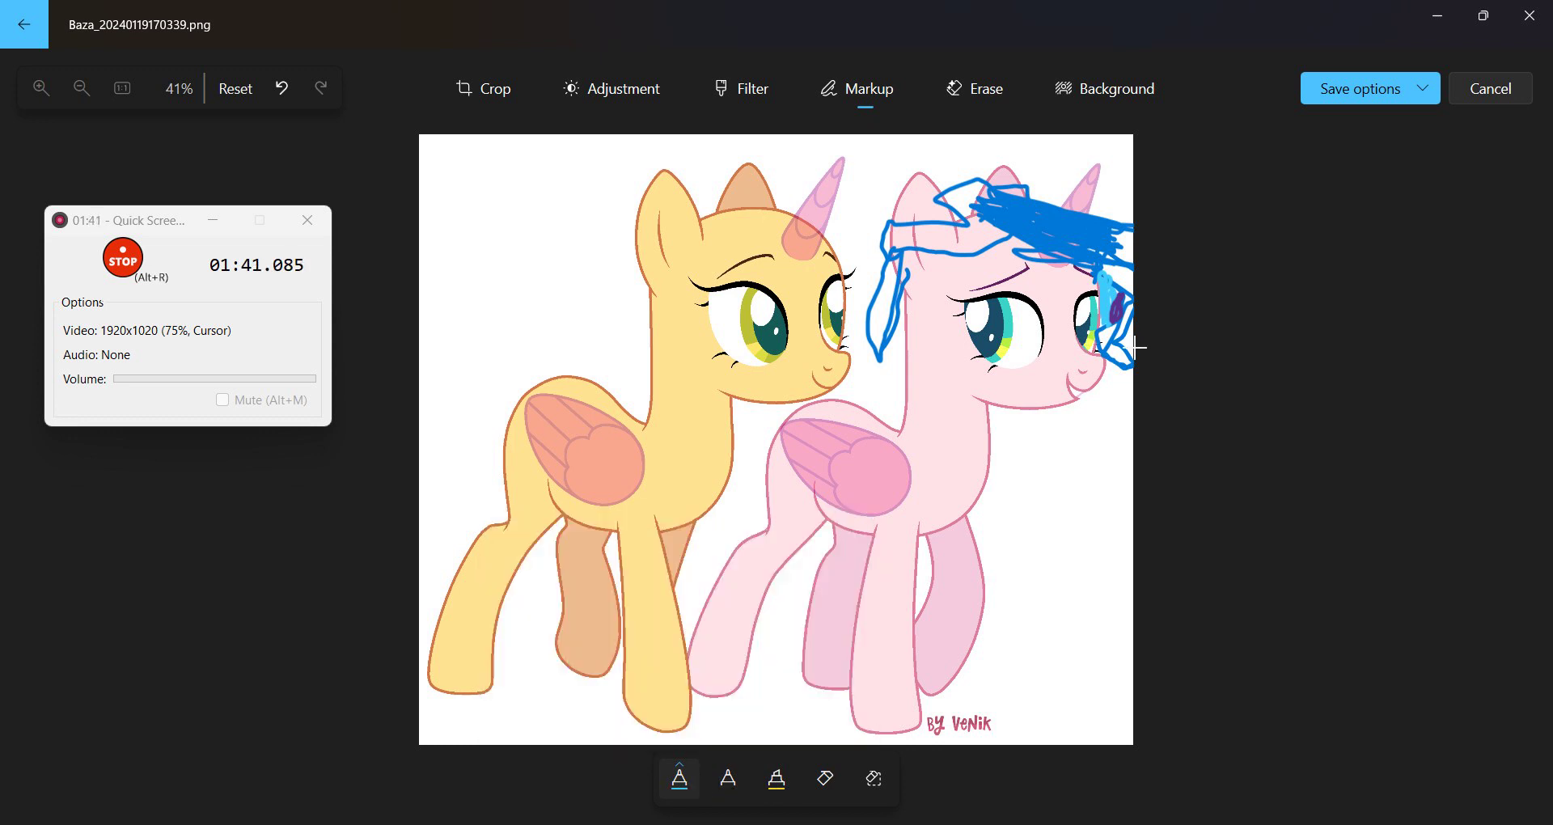
pyautogui.moveTo(1106, 354)
pyautogui.mouseDown()
pyautogui.moveTo(1139, 342)
pyautogui.moveTo(1143, 364)
pyautogui.moveTo(1126, 364)
pyautogui.mouseUp()
pyautogui.moveTo(1131, 312); pyautogui.dragTo(1135, 297)
pyautogui.moveTo(1143, 270)
pyautogui.mouseDown()
pyautogui.moveTo(1168, 295)
pyautogui.moveTo(1142, 253)
pyautogui.moveTo(1161, 277)
pyautogui.moveTo(1178, 268)
pyautogui.moveTo(1151, 275)
pyautogui.mouseUp()
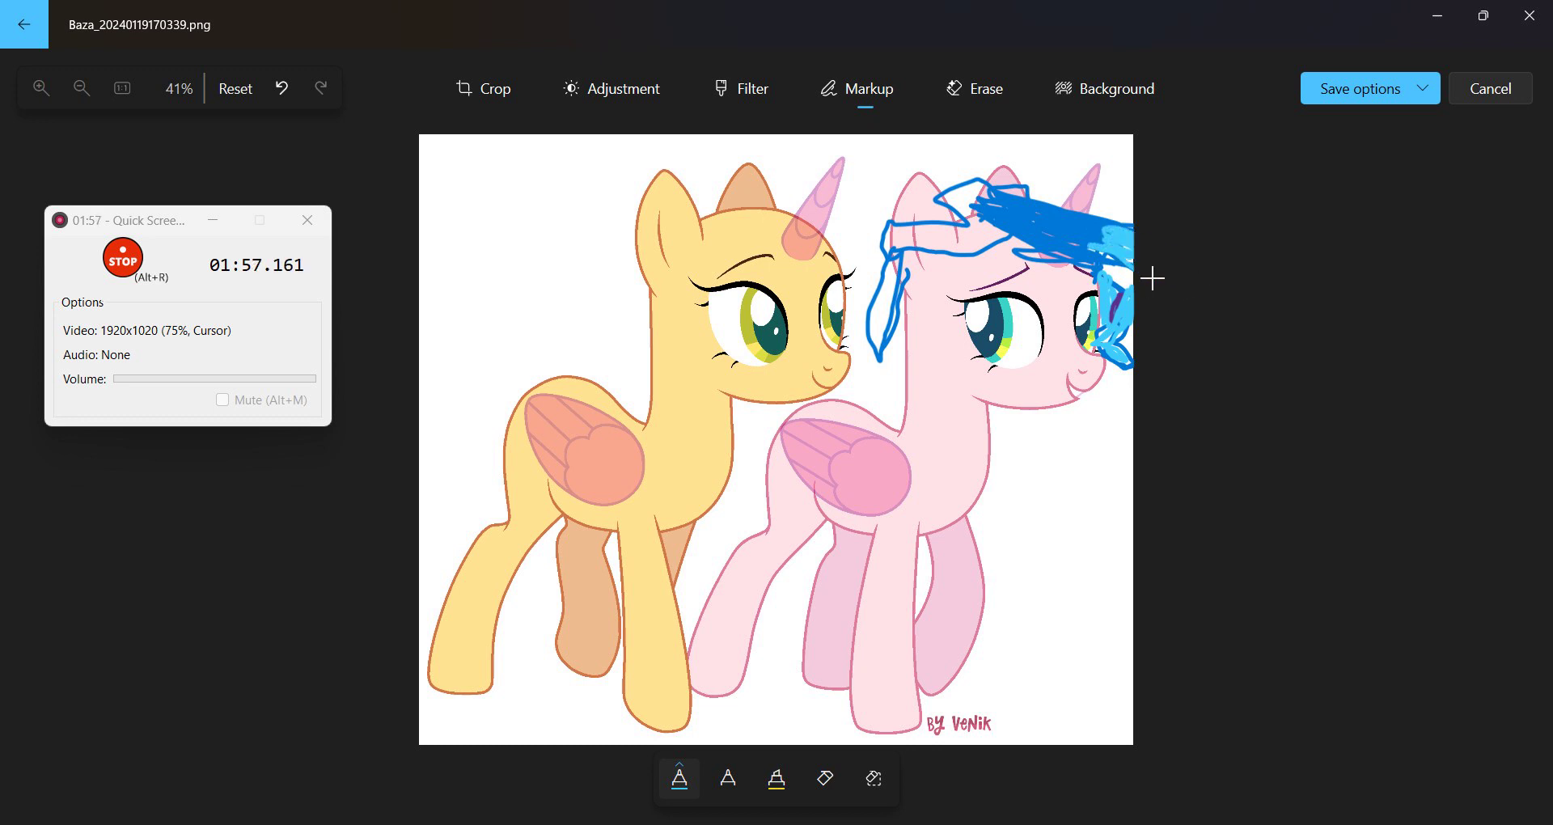
# Fill the hair strand hanging behind the pink pony's neck with dark purple down to its tip
pyautogui.click(679, 778)
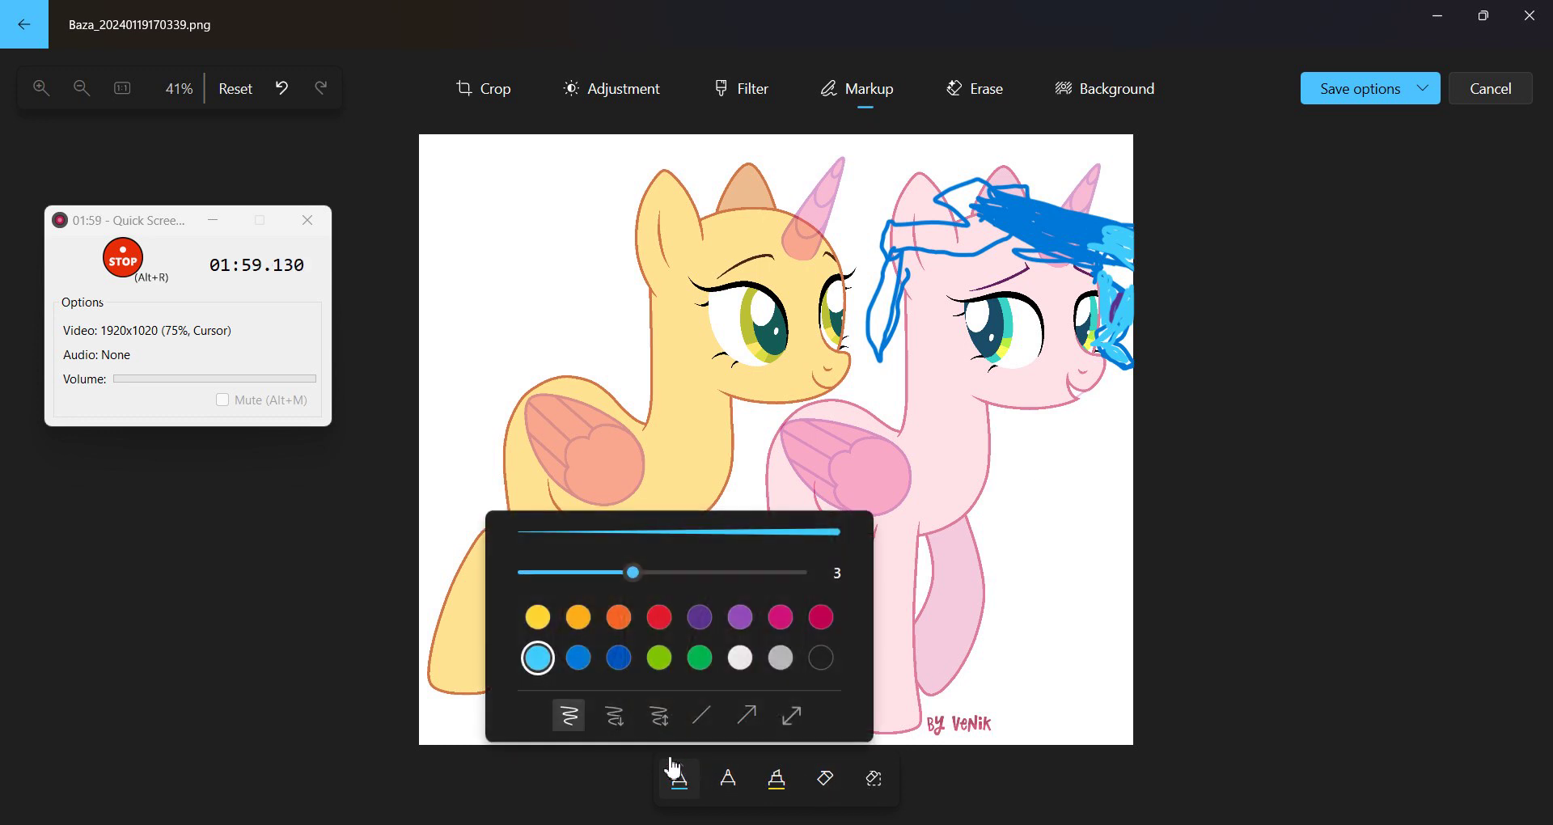
pyautogui.click(700, 618)
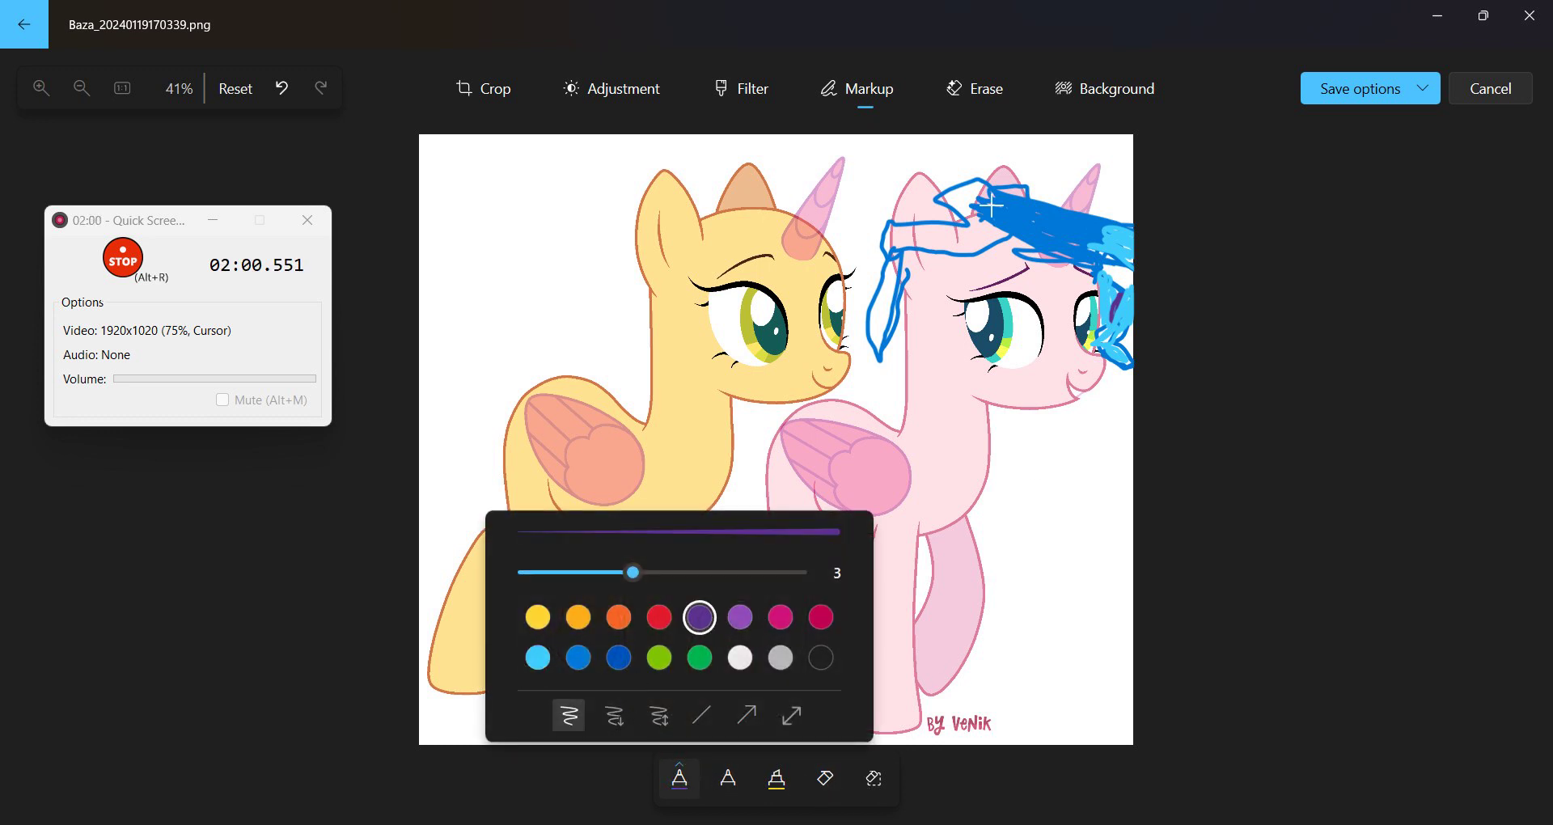
pyautogui.click(901, 264)
pyautogui.moveTo(899, 263)
pyautogui.mouseDown()
pyautogui.moveTo(898, 359)
pyautogui.moveTo(897, 259)
pyautogui.mouseUp()
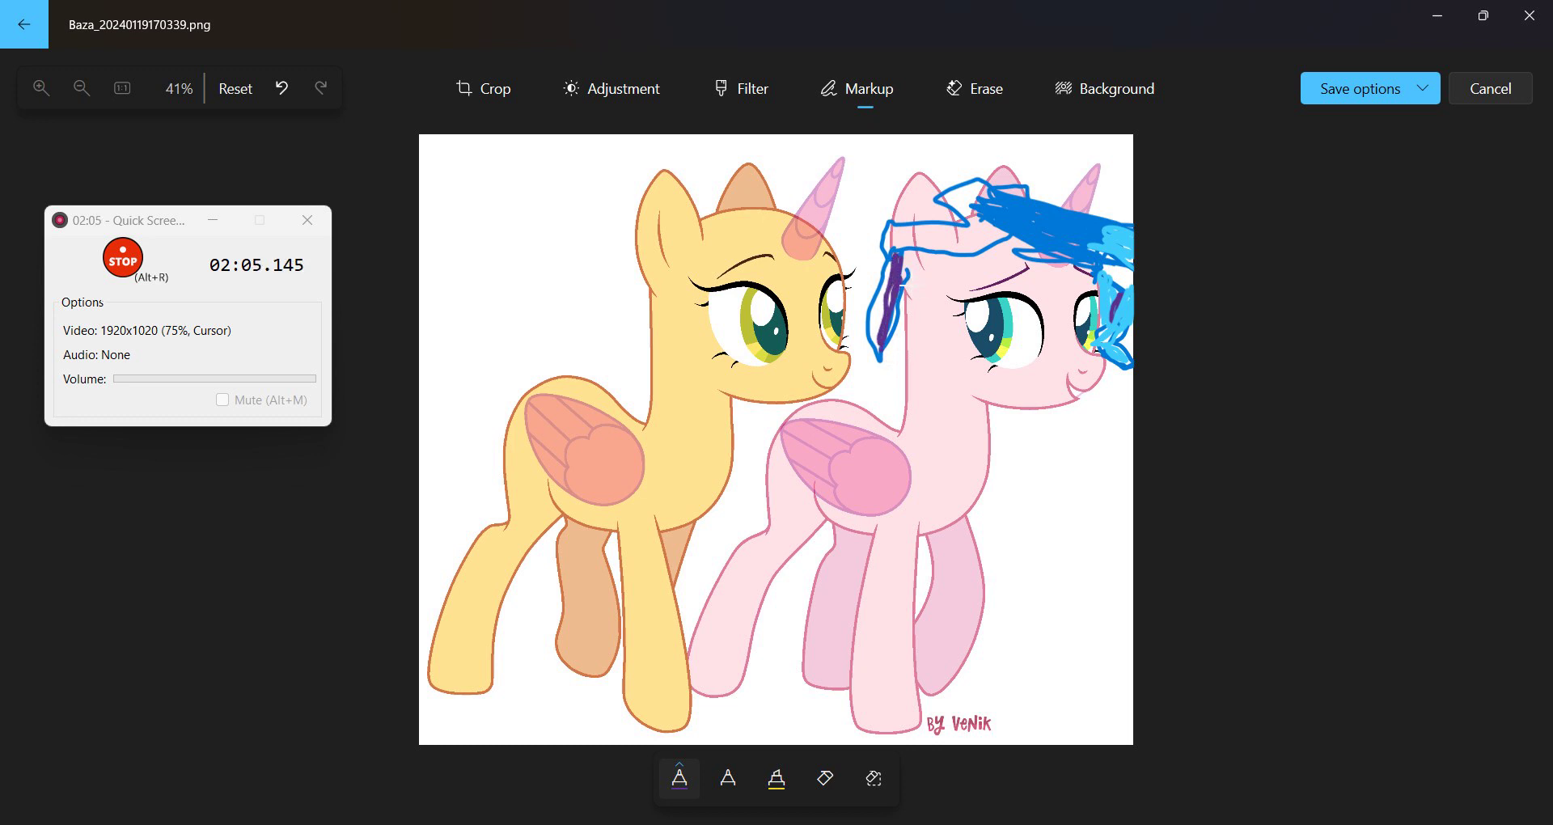
pyautogui.moveTo(877, 364)
pyautogui.mouseDown()
pyautogui.moveTo(900, 293)
pyautogui.moveTo(878, 320)
pyautogui.mouseUp()
# Add light blue strokes to the hanging neck strand and fill the hair band across the pink pony's ear
pyautogui.click(681, 781)
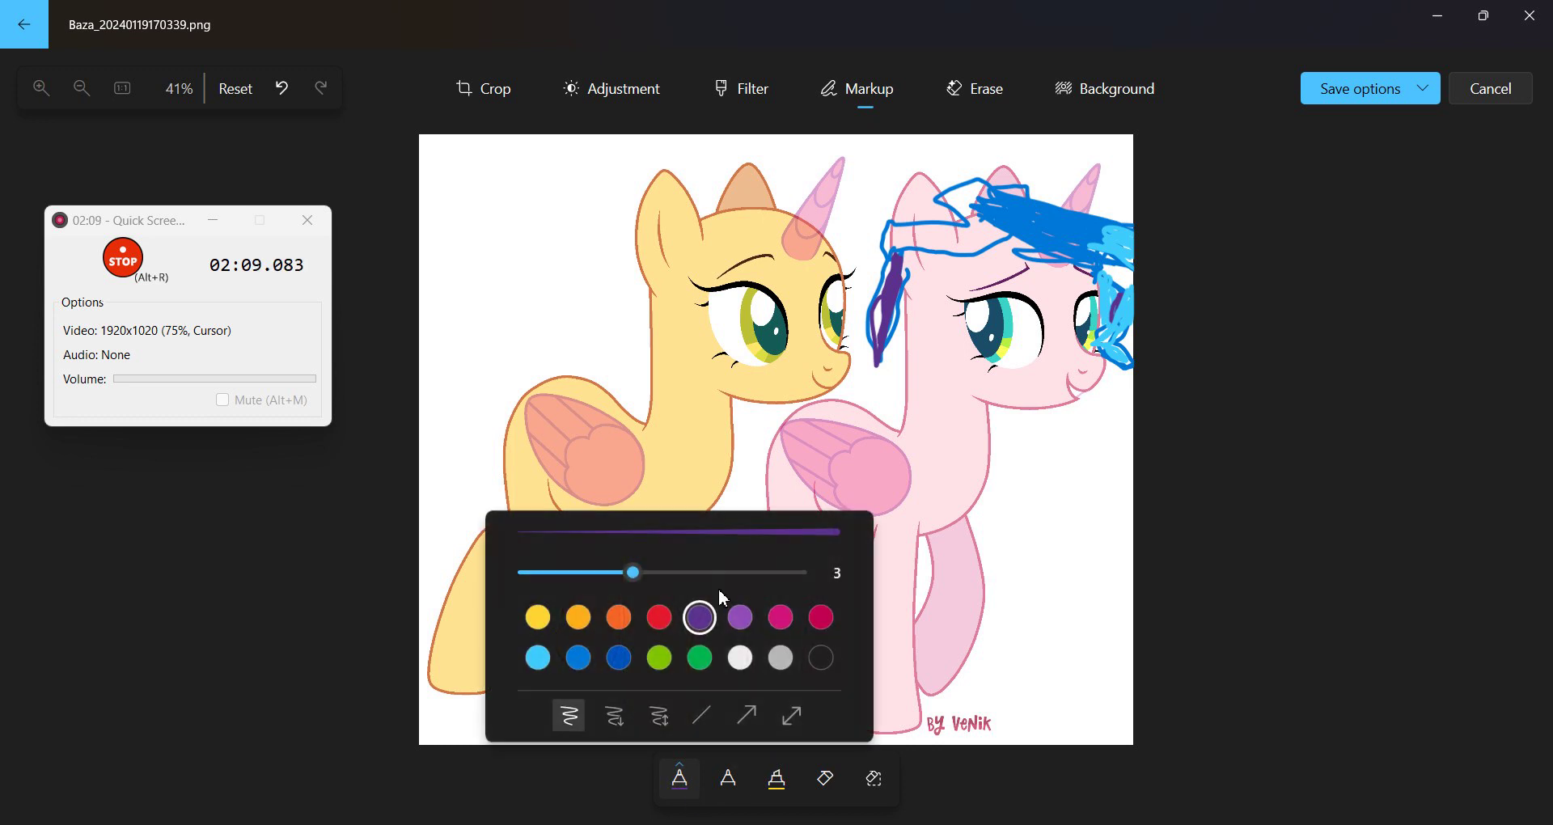
pyautogui.click(537, 658)
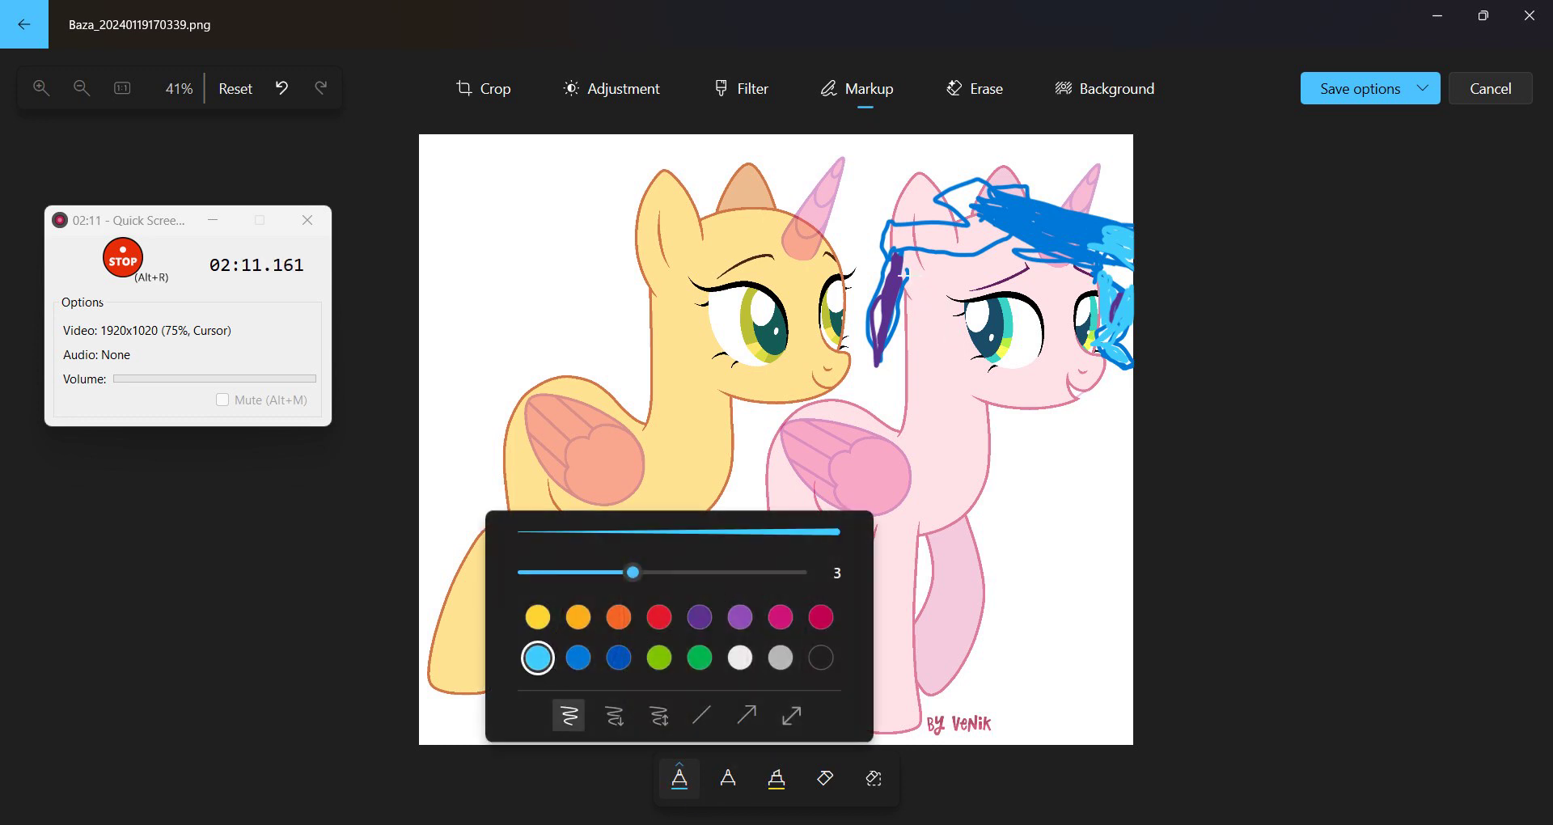
pyautogui.click(901, 275)
pyautogui.moveTo(884, 336)
pyautogui.mouseDown()
pyautogui.moveTo(898, 267)
pyautogui.moveTo(881, 374)
pyautogui.moveTo(896, 259)
pyautogui.moveTo(958, 244)
pyautogui.mouseUp()
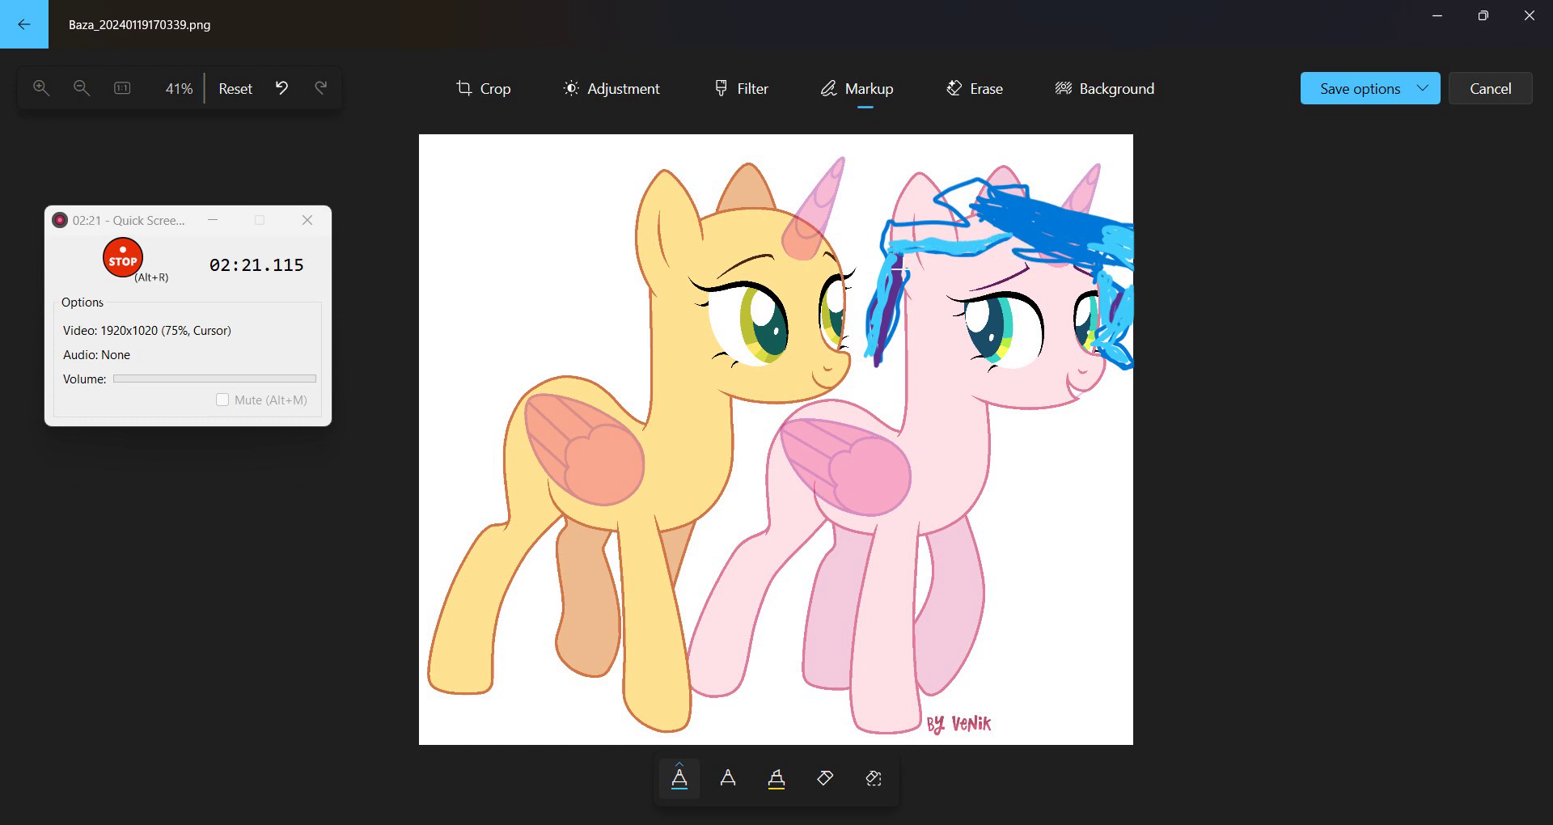
pyautogui.moveTo(999, 241)
pyautogui.mouseDown()
pyautogui.moveTo(897, 257)
pyautogui.moveTo(990, 263)
pyautogui.moveTo(1037, 242)
pyautogui.moveTo(907, 254)
pyautogui.moveTo(939, 249)
pyautogui.mouseUp()
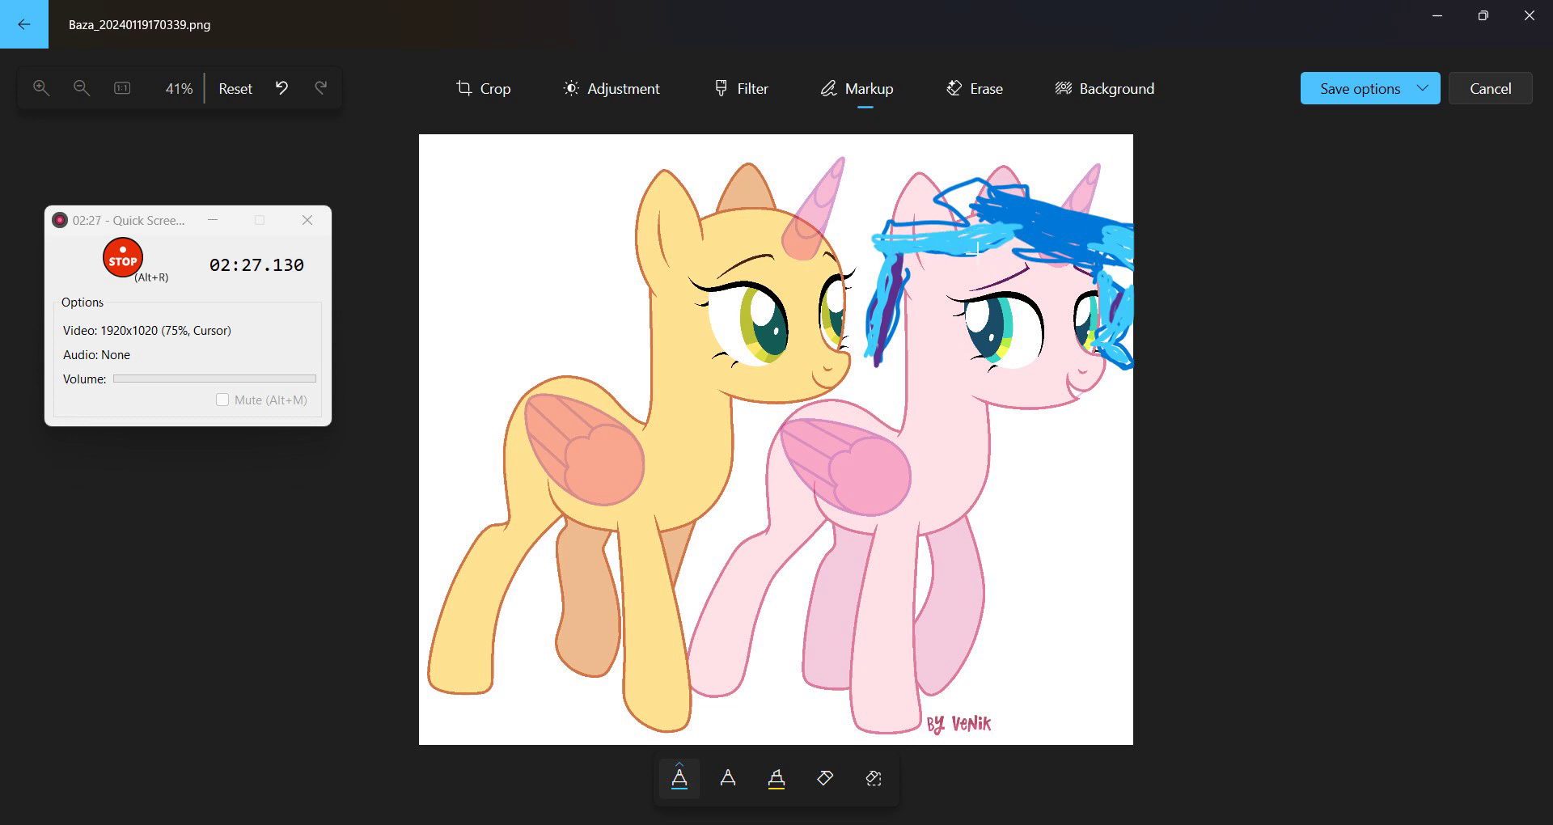
# Shade the hair band and the upper loop between the ears with dark purple, and add light blue to the loop
pyautogui.click(681, 778)
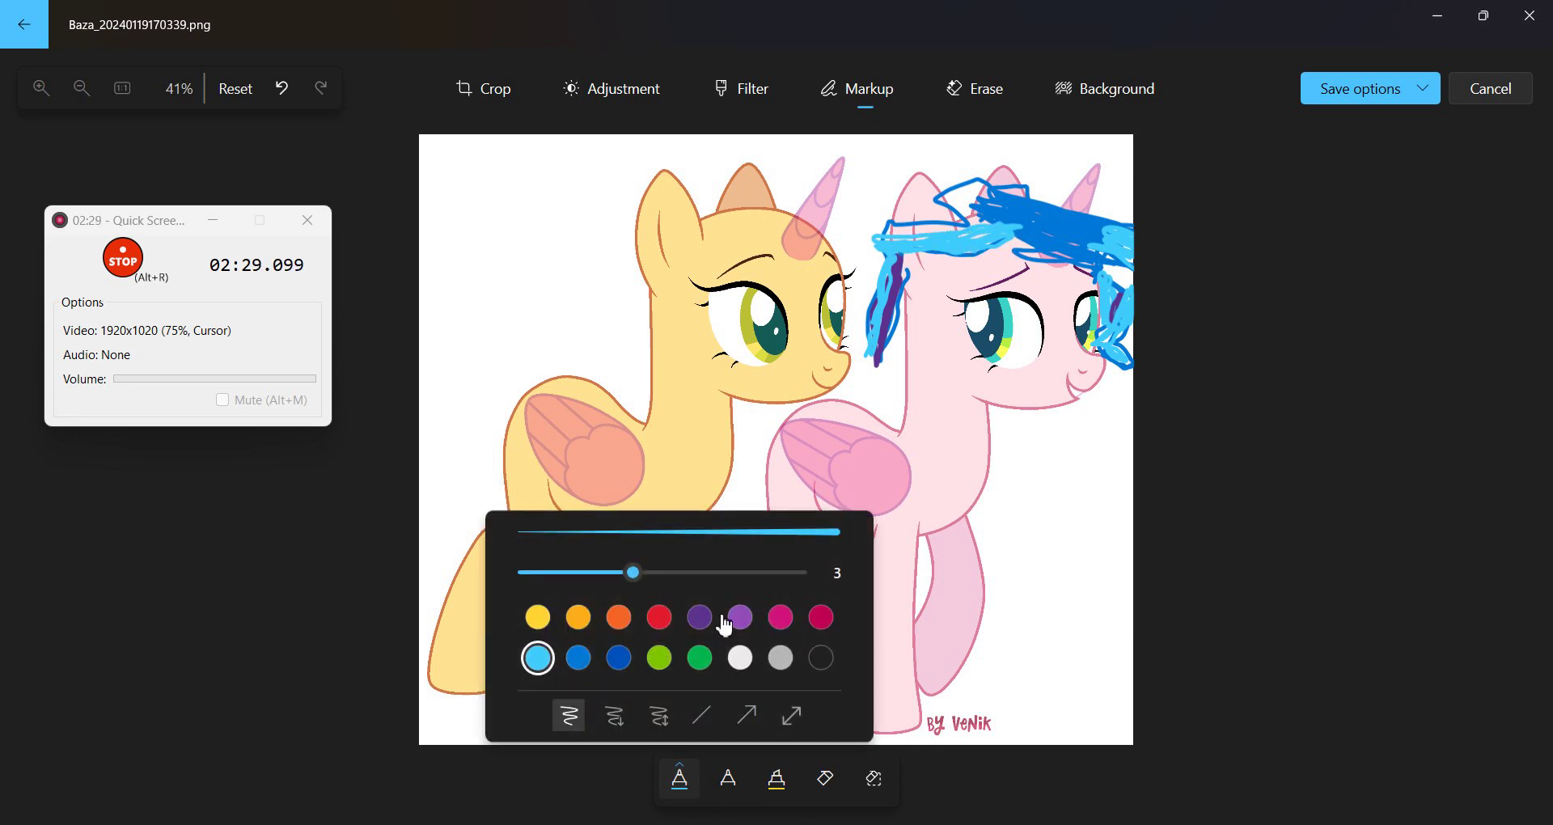
pyautogui.click(697, 621)
pyautogui.moveTo(988, 232)
pyautogui.mouseDown()
pyautogui.moveTo(912, 240)
pyautogui.moveTo(990, 242)
pyautogui.moveTo(910, 246)
pyautogui.moveTo(994, 243)
pyautogui.moveTo(896, 254)
pyautogui.moveTo(1008, 237)
pyautogui.moveTo(956, 210)
pyautogui.moveTo(1005, 225)
pyautogui.mouseUp()
pyautogui.click(679, 778)
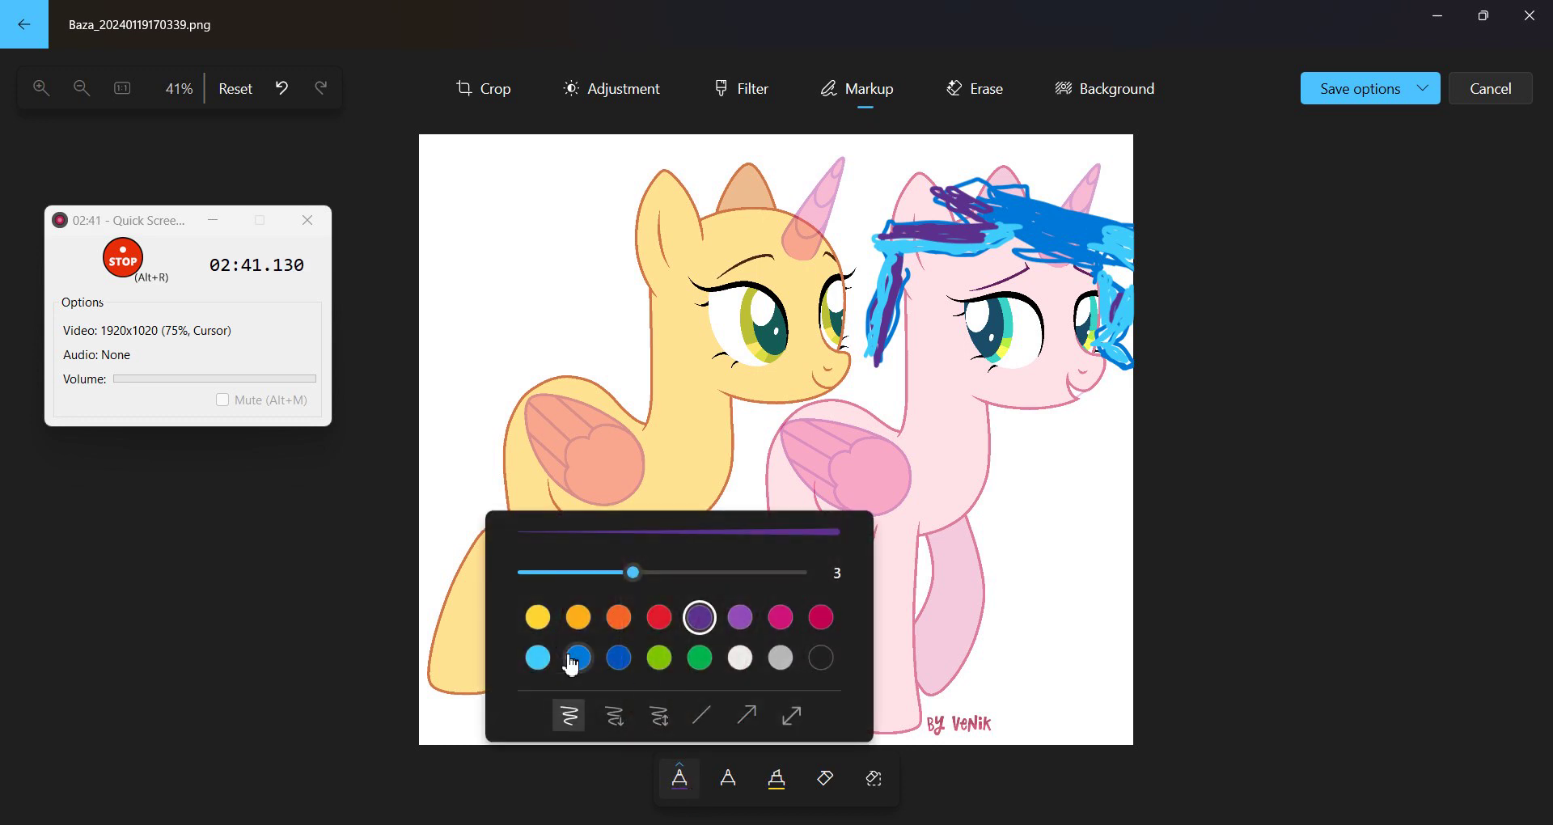
pyautogui.click(537, 657)
pyautogui.moveTo(994, 219)
pyautogui.mouseDown()
pyautogui.moveTo(985, 202)
pyautogui.moveTo(1006, 211)
pyautogui.moveTo(976, 204)
pyautogui.moveTo(997, 203)
pyautogui.moveTo(962, 220)
pyautogui.mouseUp()
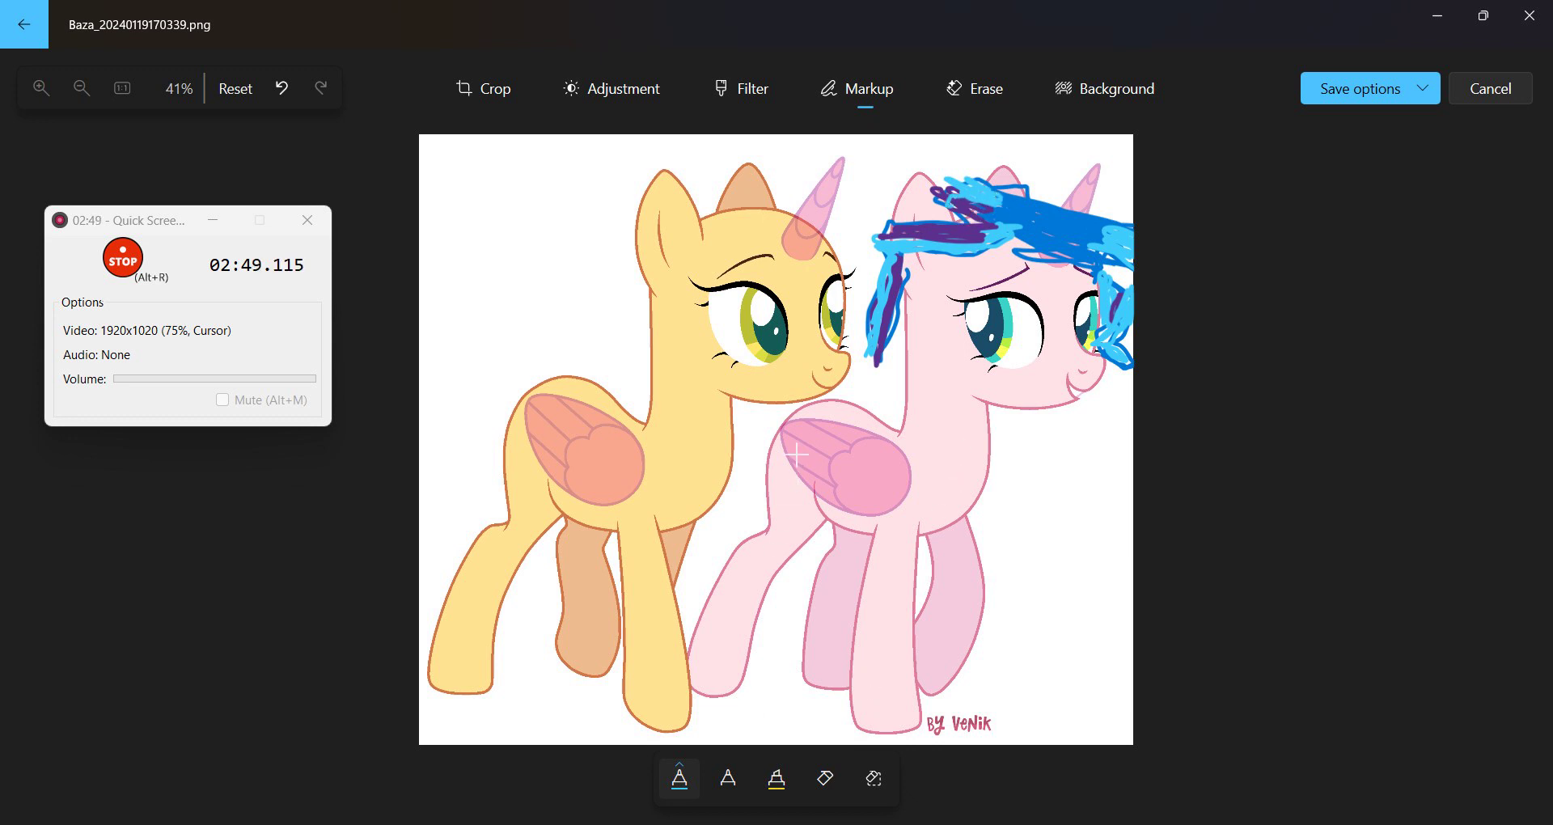
# Outline a wavy tail in light blue behind the pink pony and shade its inner and lower edges in dark purple
pyautogui.moveTo(780, 437)
pyautogui.mouseDown()
pyautogui.moveTo(746, 511)
pyautogui.moveTo(773, 559)
pyautogui.moveTo(708, 556)
pyautogui.mouseUp()
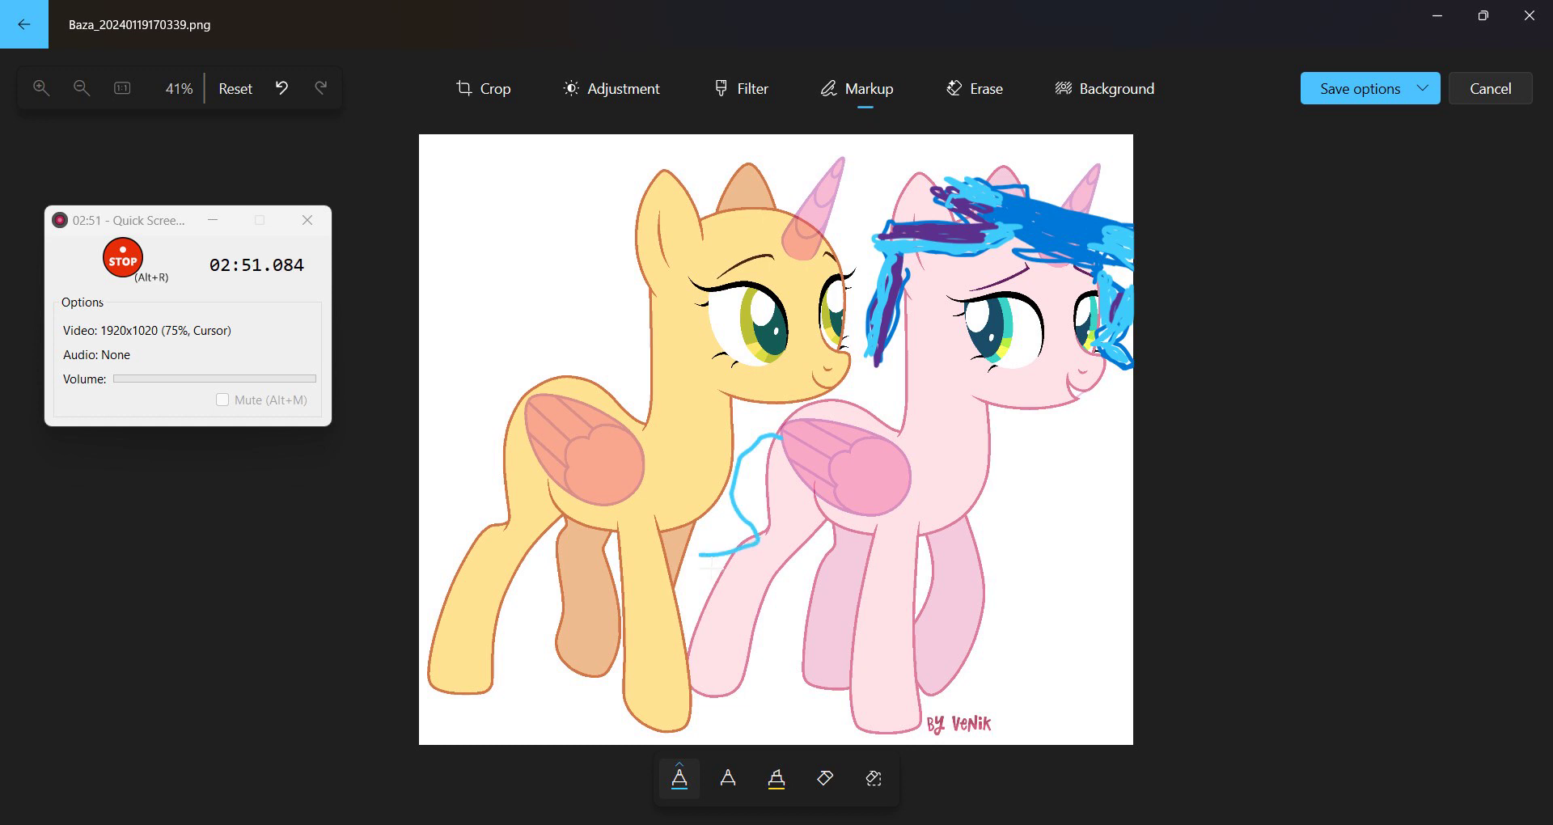
pyautogui.moveTo(809, 427)
pyautogui.mouseDown()
pyautogui.moveTo(770, 414)
pyautogui.moveTo(746, 477)
pyautogui.moveTo(680, 559)
pyautogui.mouseUp()
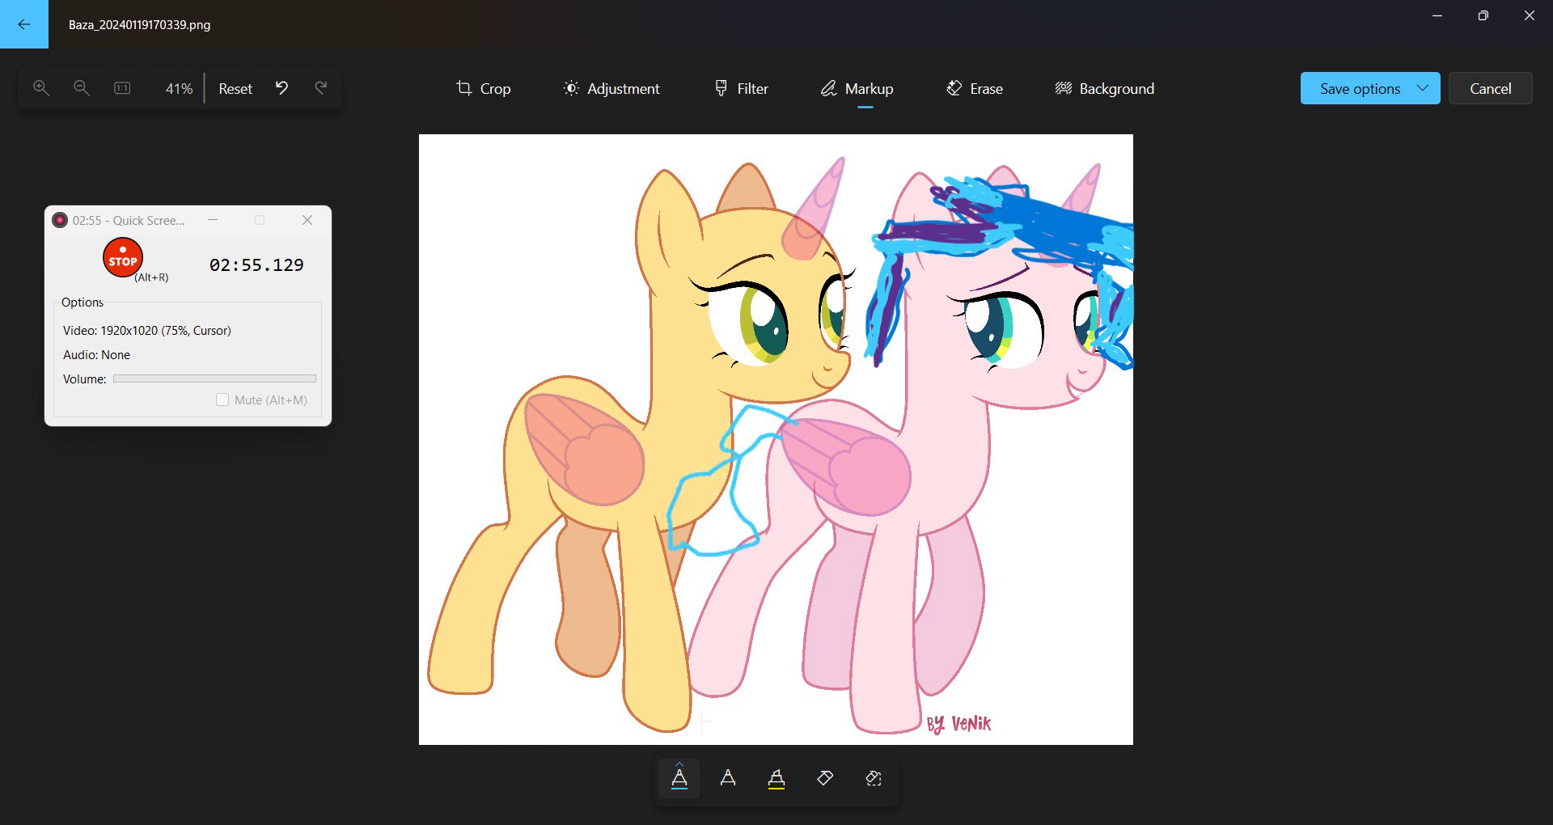
pyautogui.click(680, 778)
pyautogui.click(711, 628)
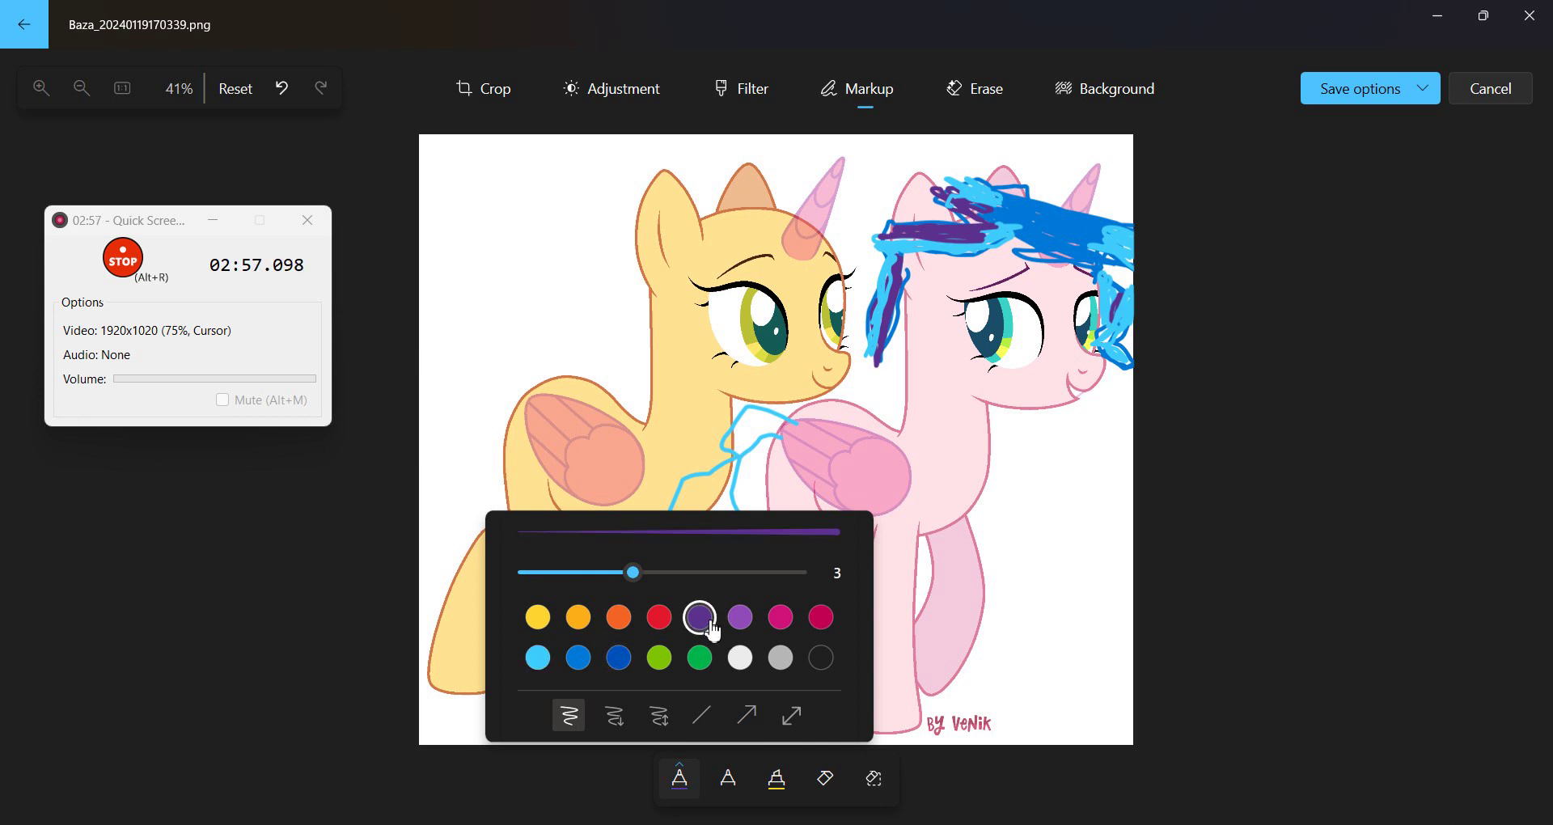
pyautogui.moveTo(749, 444)
pyautogui.mouseDown()
pyautogui.moveTo(733, 508)
pyautogui.moveTo(769, 553)
pyautogui.moveTo(751, 541)
pyautogui.moveTo(761, 559)
pyautogui.moveTo(703, 541)
pyautogui.mouseUp()
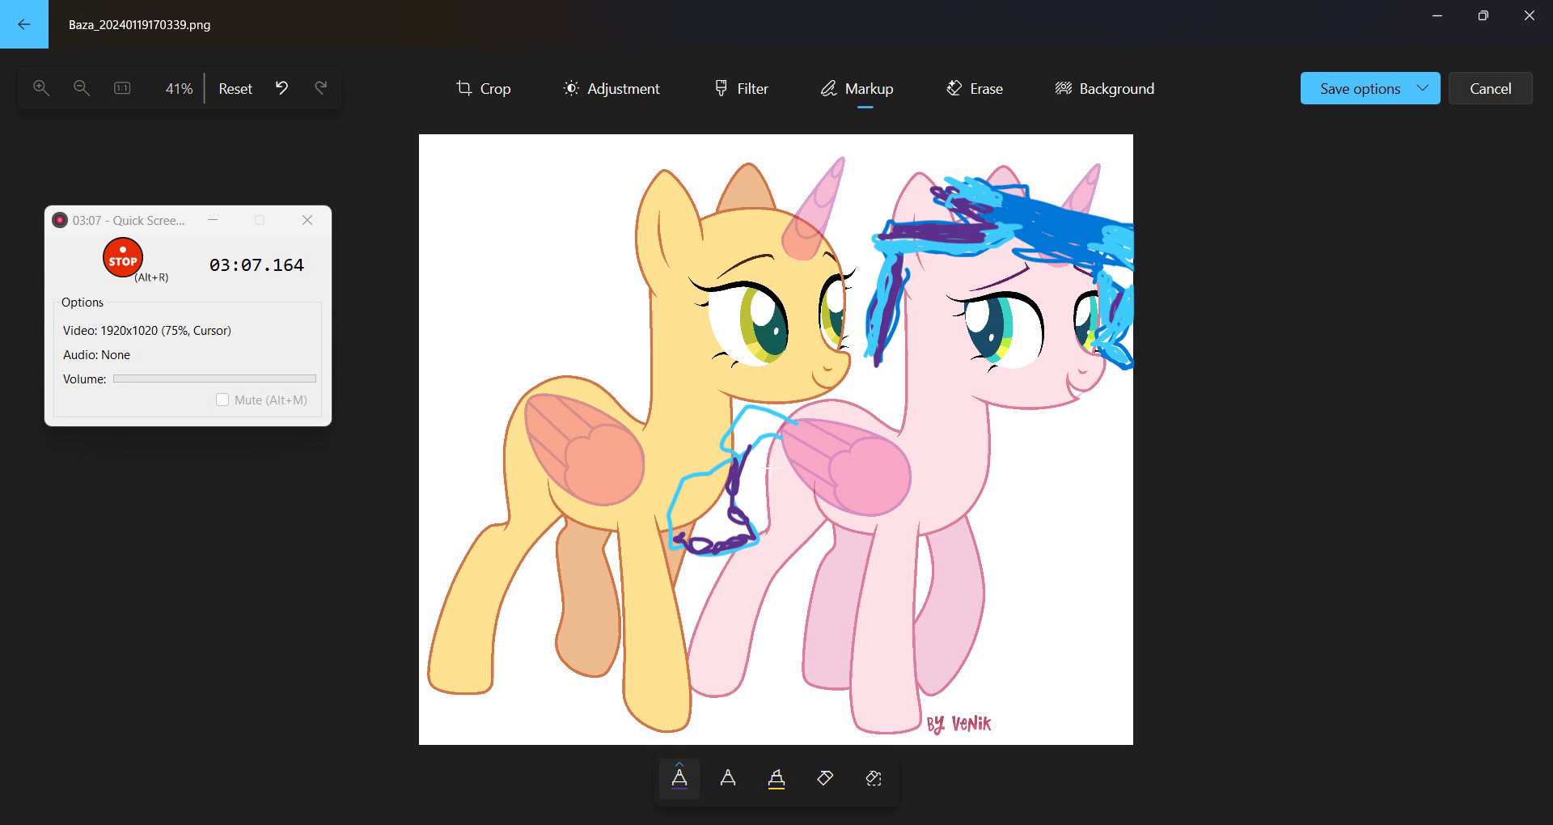
pyautogui.moveTo(741, 457); pyautogui.dragTo(793, 445)
# Add medium blue strokes along the pink pony's tail, from its base down towards the lower edge
pyautogui.click(682, 776)
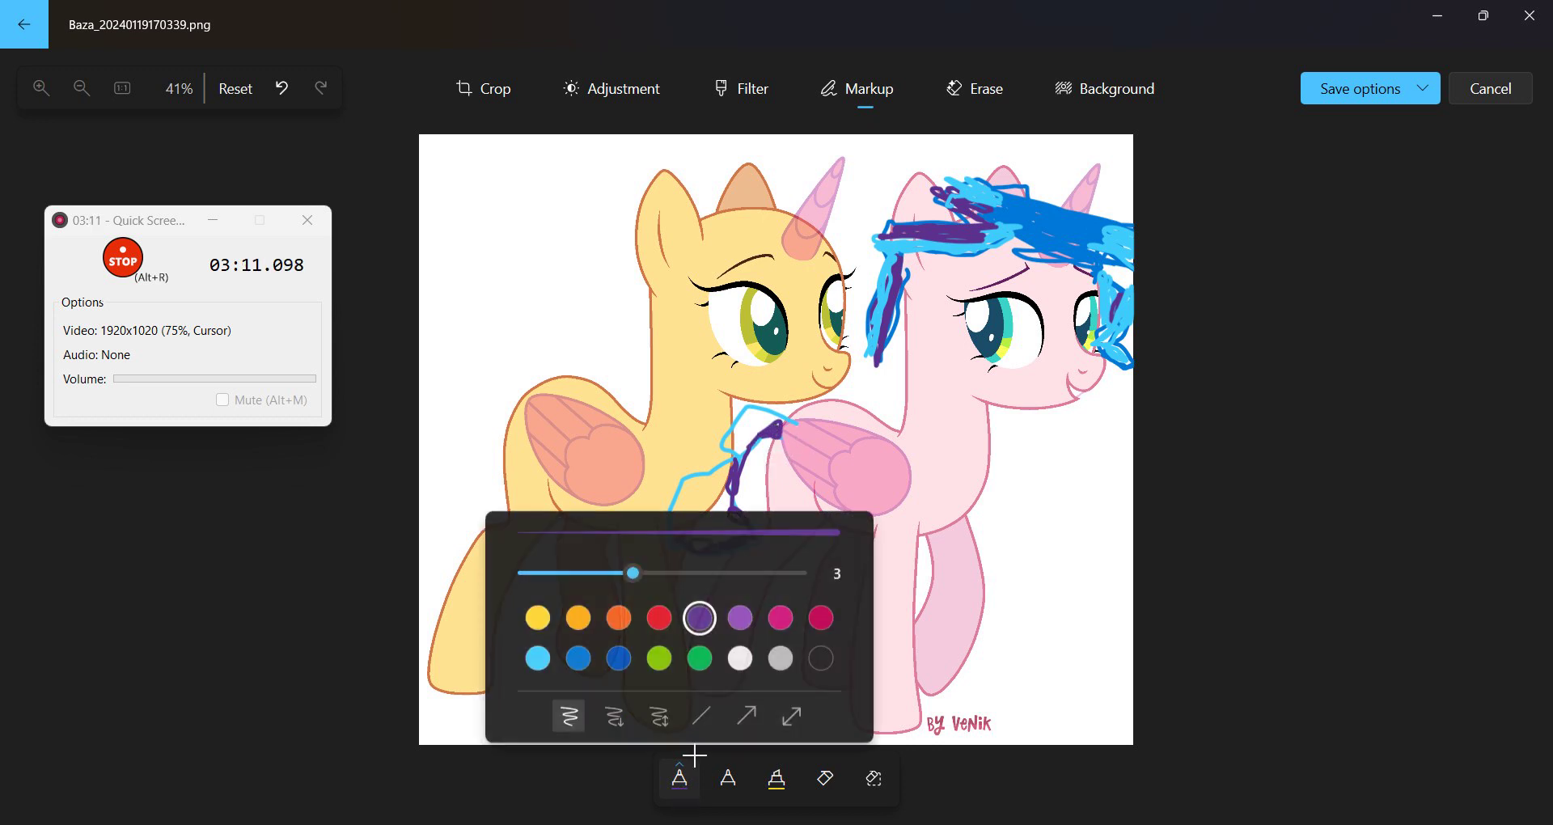
pyautogui.click(539, 660)
pyautogui.click(589, 660)
pyautogui.click(786, 437)
pyautogui.moveTo(772, 425)
pyautogui.mouseDown()
pyautogui.moveTo(723, 495)
pyautogui.moveTo(757, 432)
pyautogui.moveTo(727, 502)
pyautogui.moveTo(740, 540)
pyautogui.mouseUp()
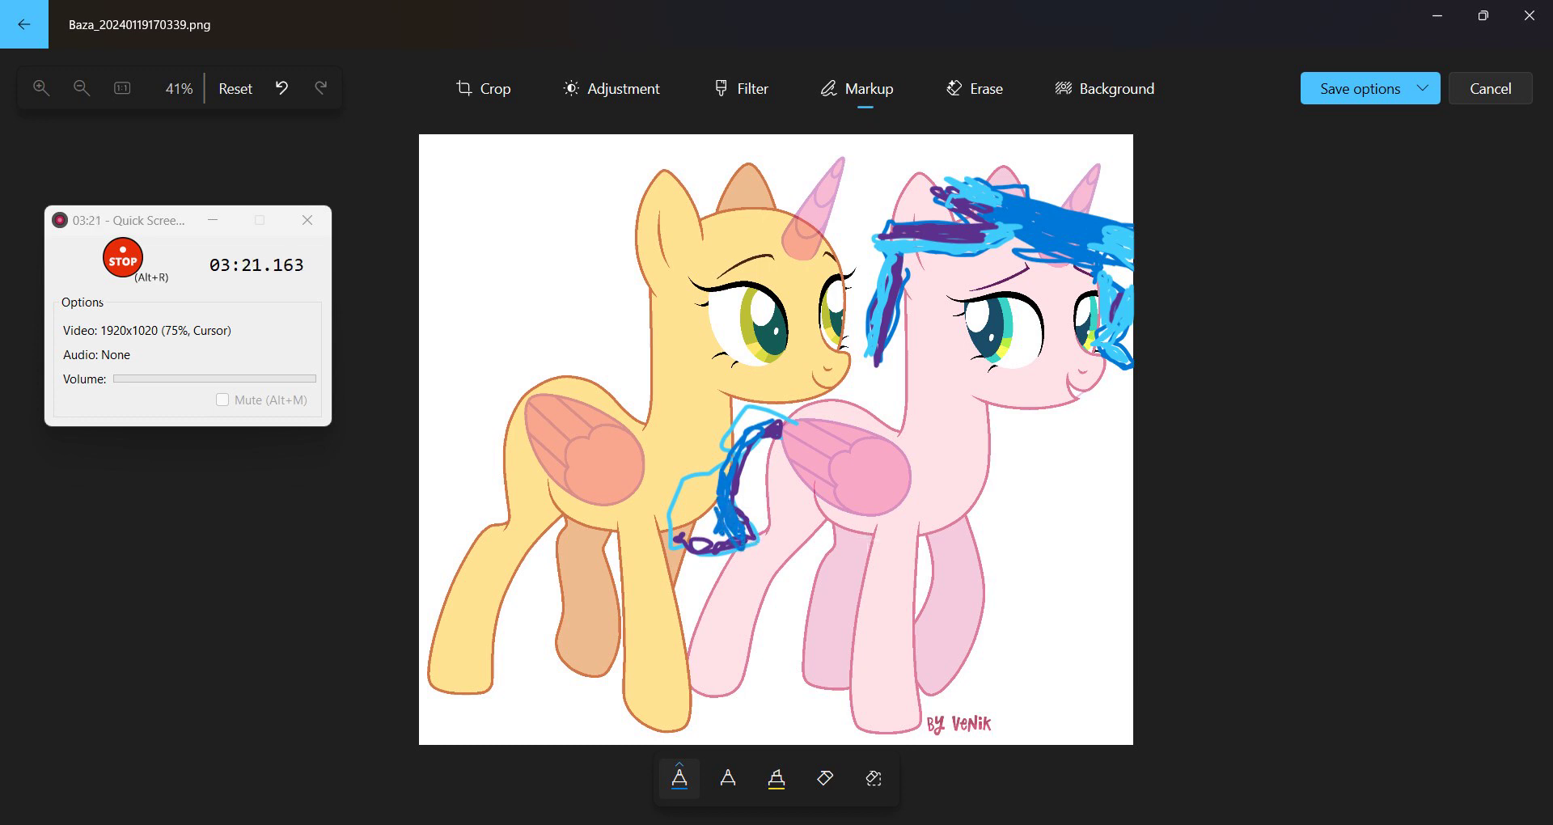
# Fill the pink pony's tail with medium blue strokes, from its lower end up along the upper curve
pyautogui.moveTo(718, 489); pyautogui.dragTo(706, 521)
pyautogui.moveTo(702, 489); pyautogui.dragTo(712, 528)
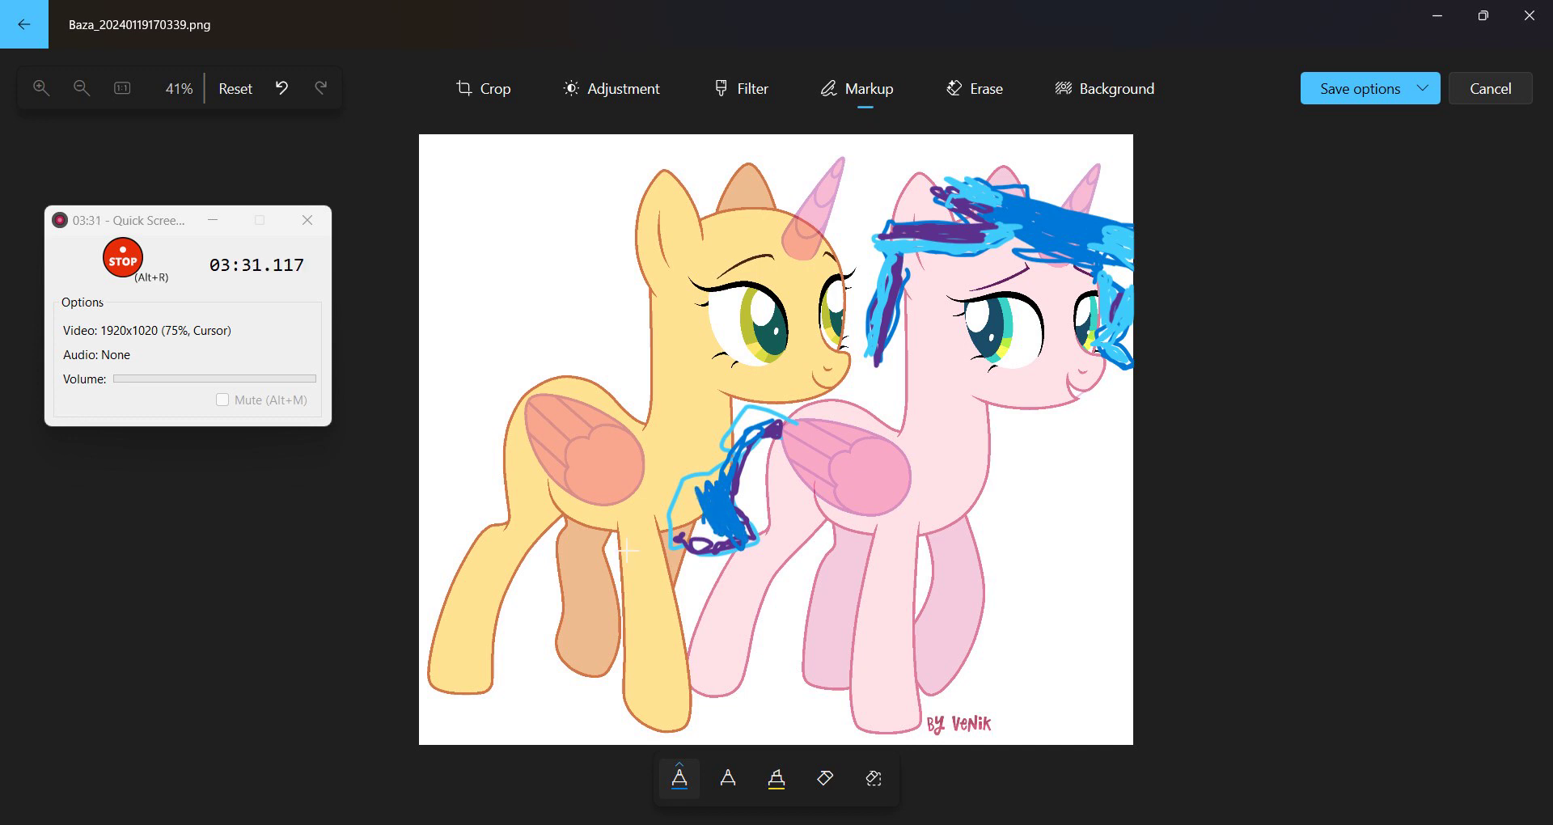
pyautogui.moveTo(768, 555)
pyautogui.mouseDown()
pyautogui.moveTo(684, 541)
pyautogui.moveTo(737, 558)
pyautogui.moveTo(690, 542)
pyautogui.moveTo(729, 531)
pyautogui.moveTo(705, 531)
pyautogui.moveTo(706, 515)
pyautogui.moveTo(724, 524)
pyautogui.moveTo(681, 524)
pyautogui.moveTo(734, 531)
pyautogui.moveTo(700, 489)
pyautogui.moveTo(726, 504)
pyautogui.moveTo(707, 512)
pyautogui.moveTo(749, 485)
pyautogui.moveTo(686, 526)
pyautogui.moveTo(726, 496)
pyautogui.moveTo(741, 452)
pyautogui.moveTo(795, 438)
pyautogui.moveTo(772, 425)
pyautogui.moveTo(744, 453)
pyautogui.moveTo(771, 429)
pyautogui.mouseUp()
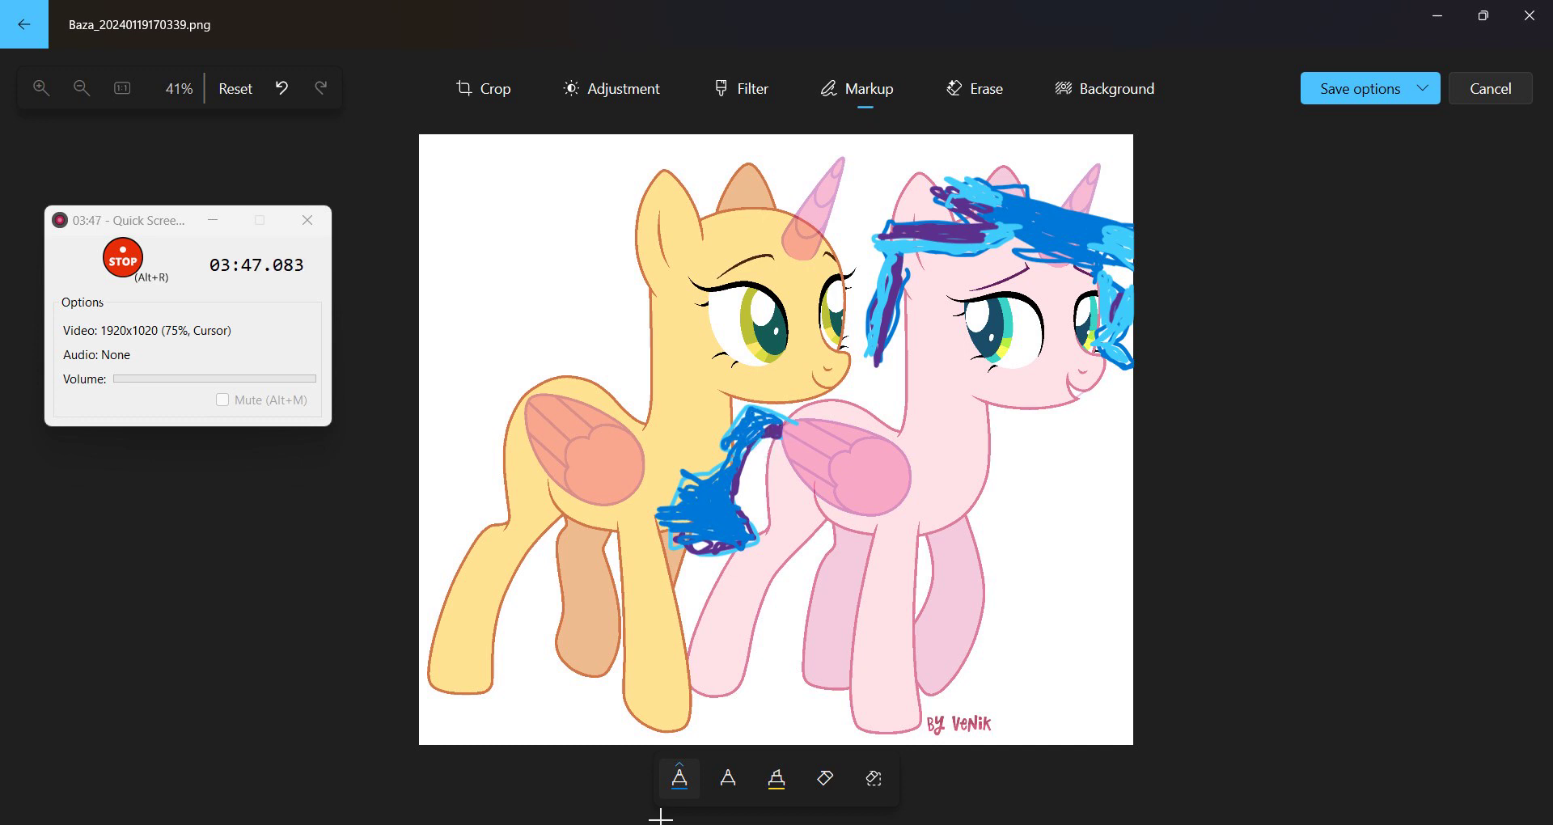
# Shade the inner edge of the pink pony's tail in dark purple, from its base down to the lower tip
pyautogui.click(692, 786)
pyautogui.click(699, 616)
pyautogui.click(788, 433)
pyautogui.moveTo(775, 423)
pyautogui.mouseDown()
pyautogui.moveTo(734, 465)
pyautogui.moveTo(780, 446)
pyautogui.mouseUp()
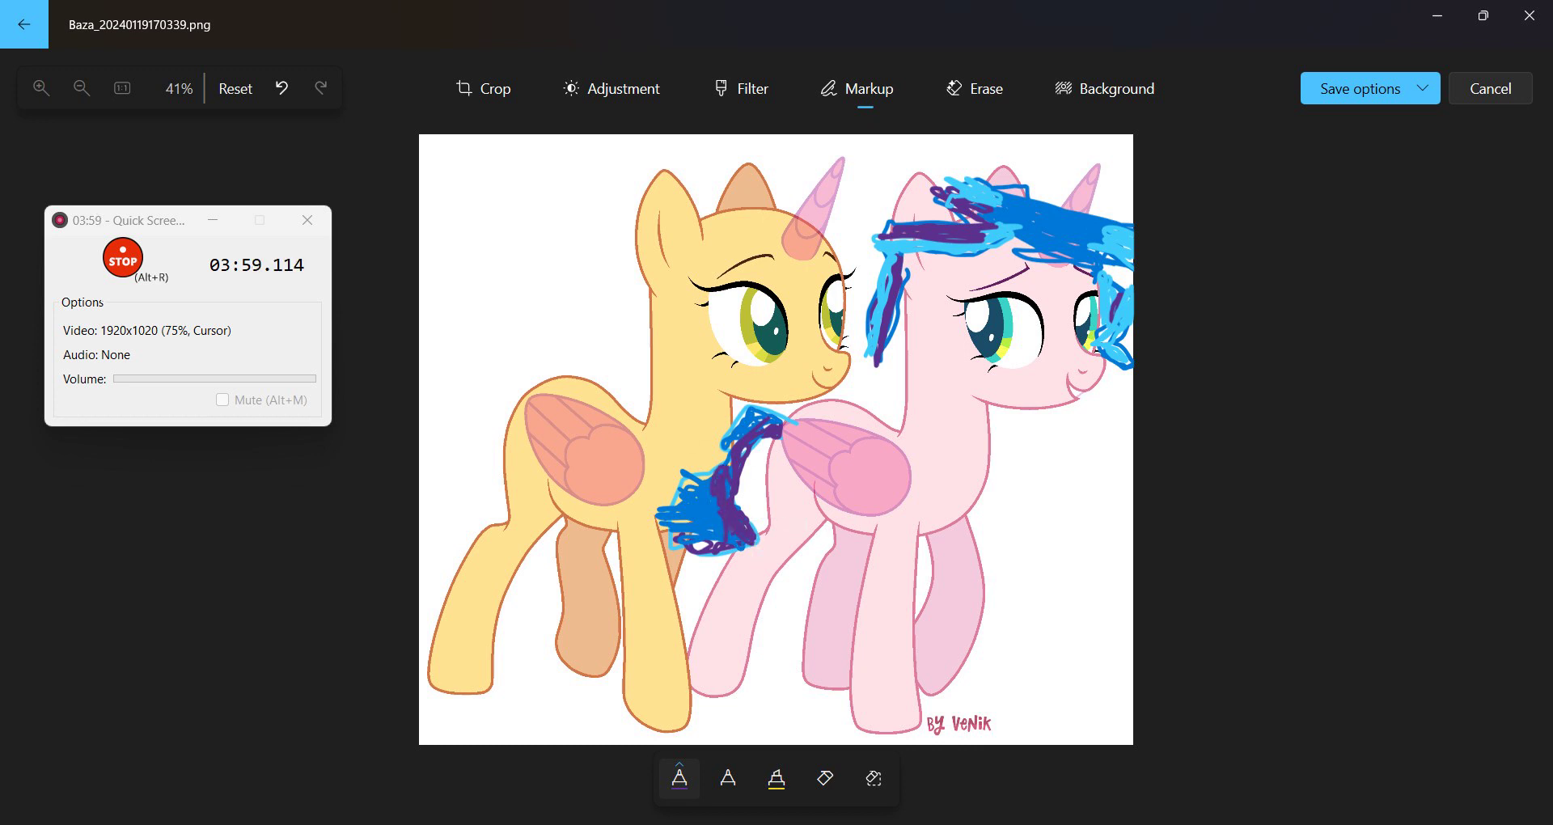
pyautogui.moveTo(717, 514); pyautogui.dragTo(734, 558)
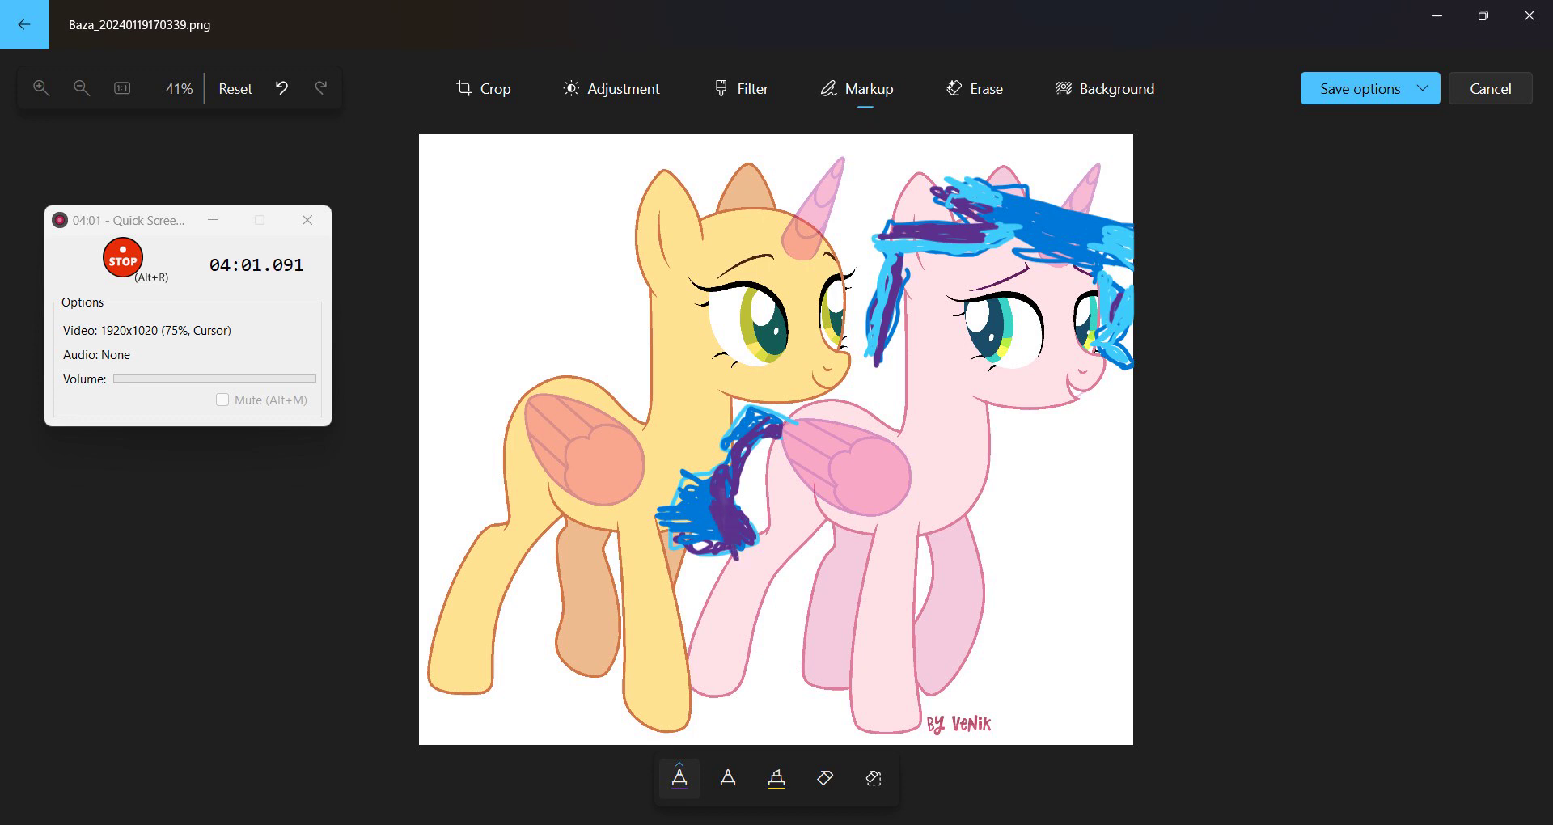
pyautogui.click(679, 776)
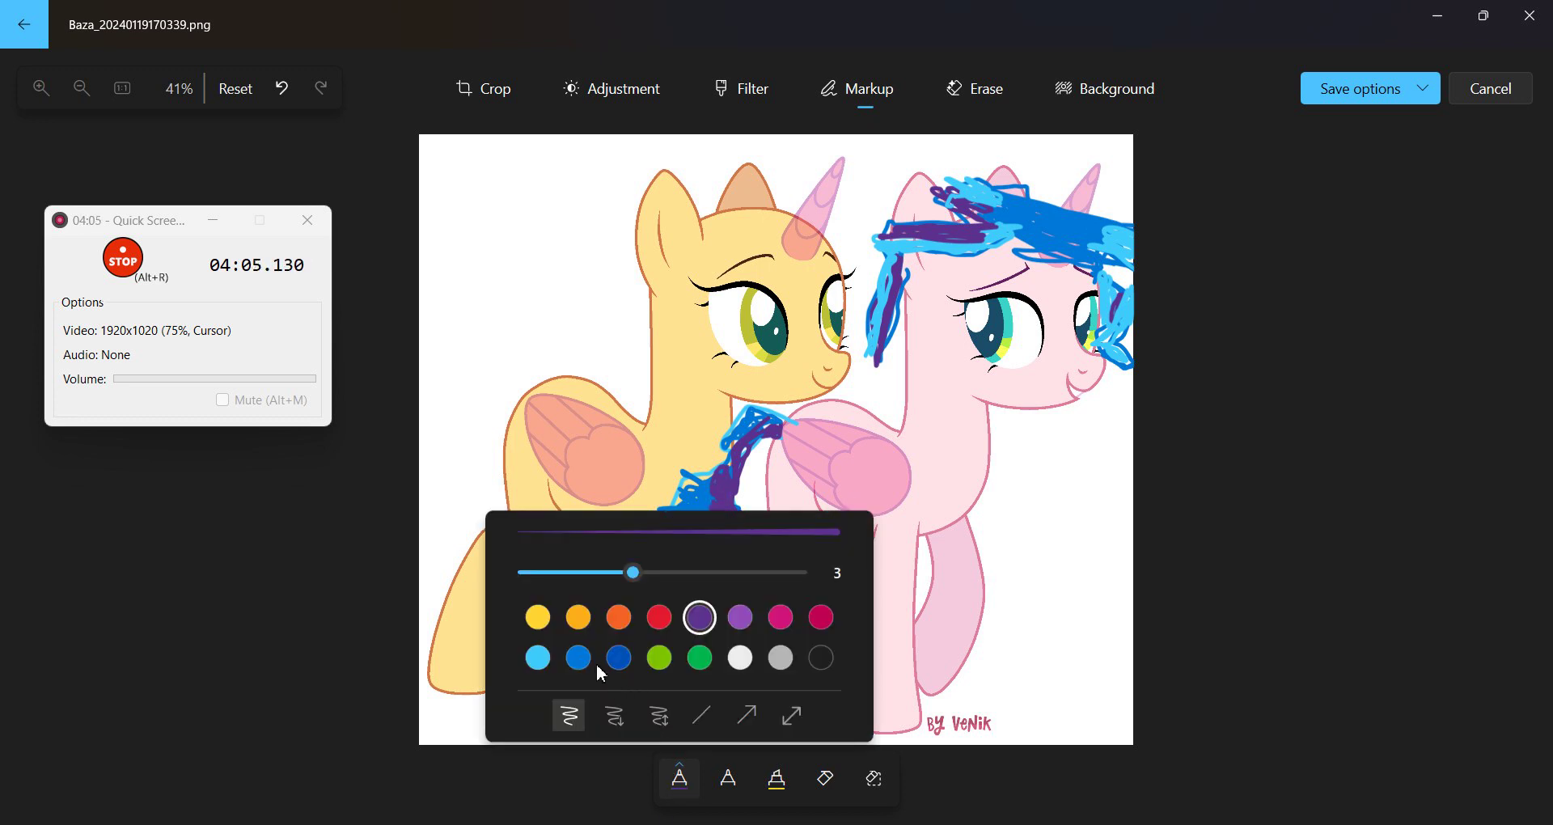
pyautogui.click(537, 657)
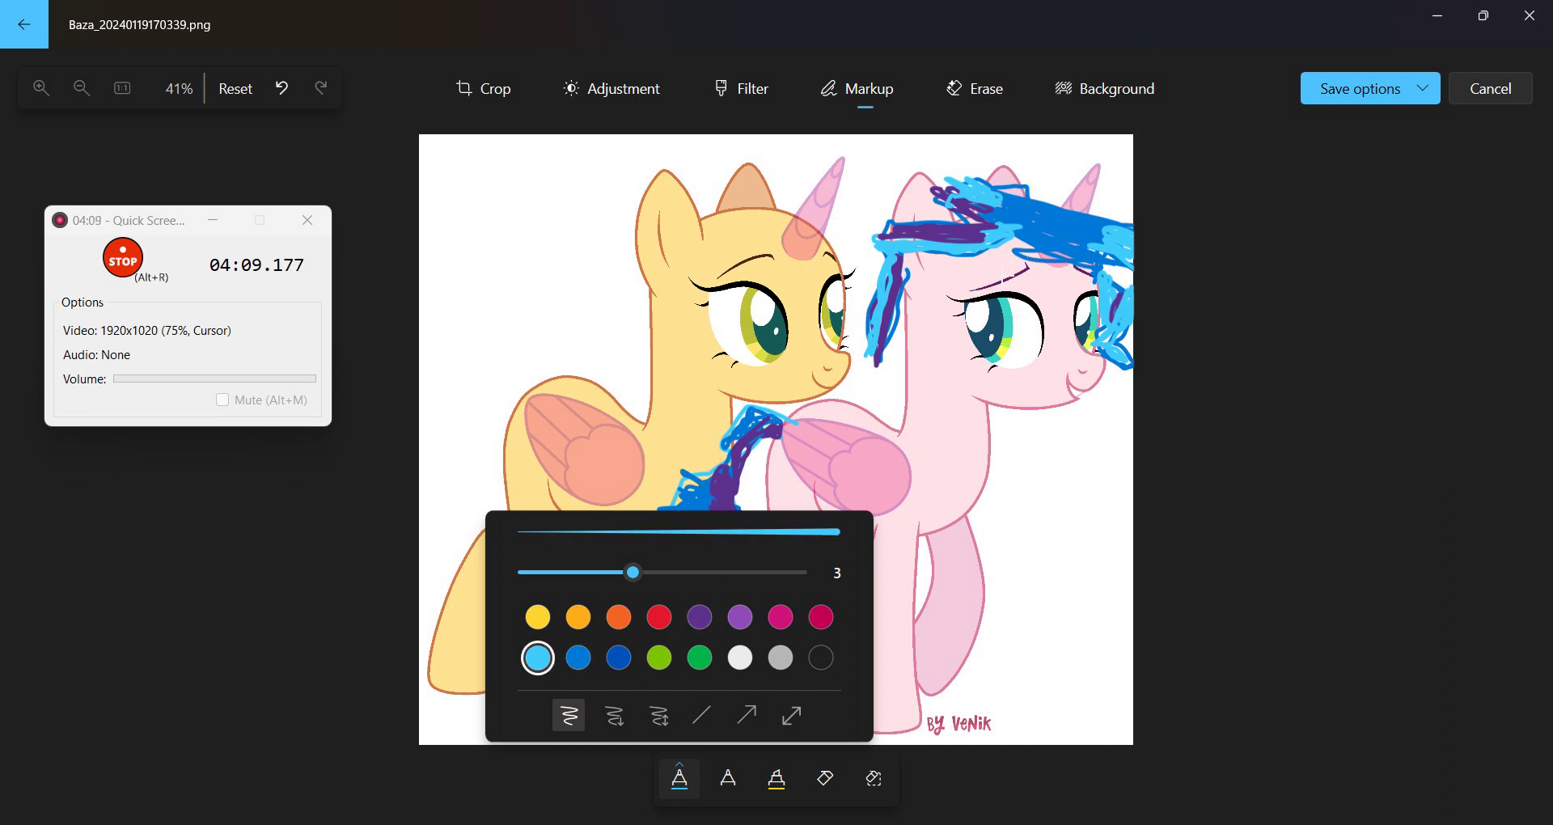
pyautogui.click(1026, 260)
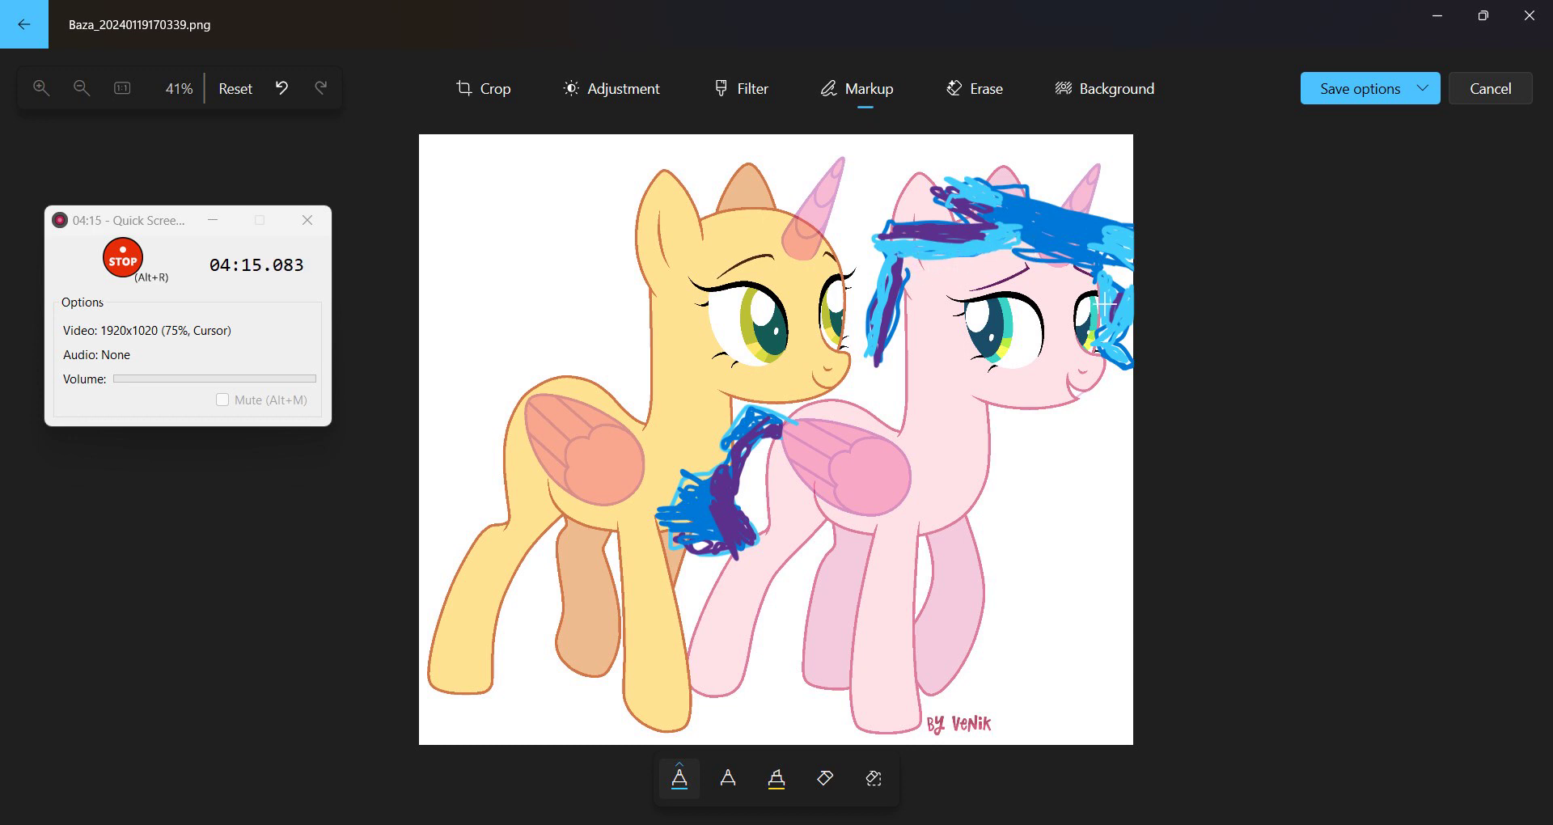
# Scribble dark blue over the pink pony's ear, neck and chest using the single-arrow freehand pen
pyautogui.click(694, 791)
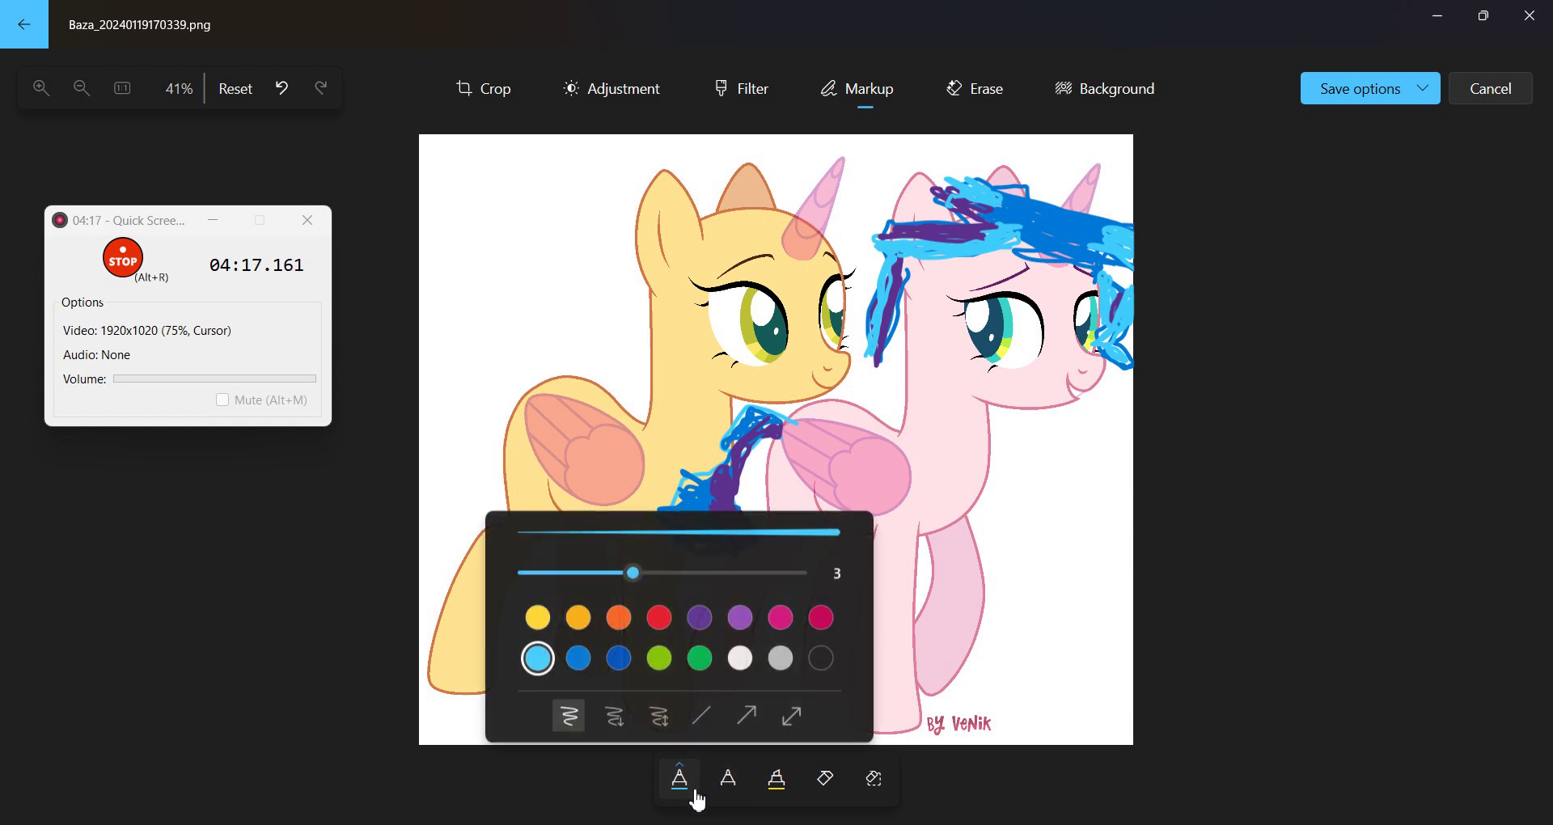
pyautogui.click(616, 662)
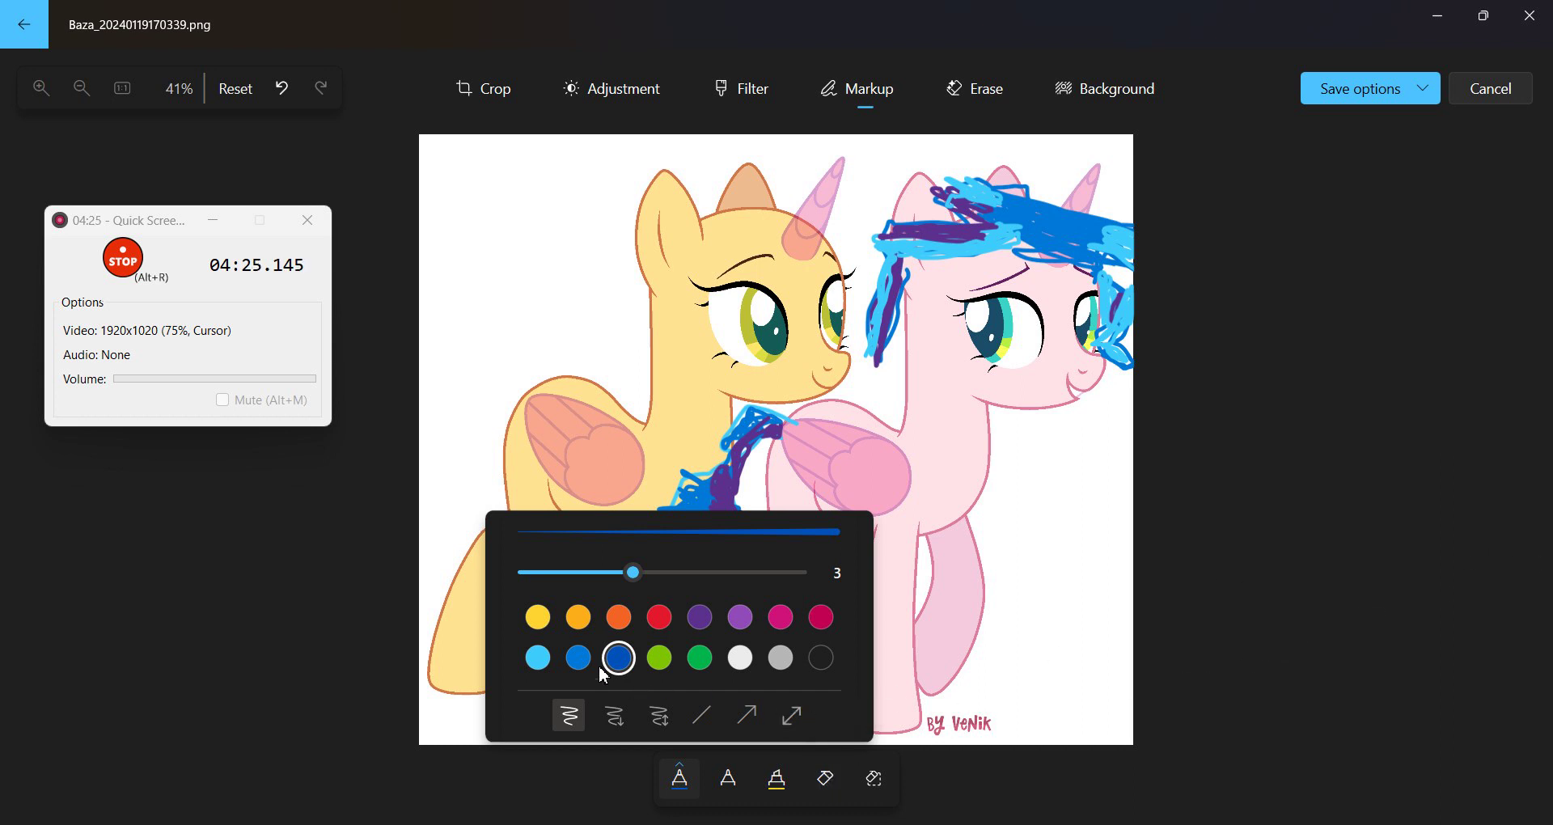
pyautogui.click(613, 712)
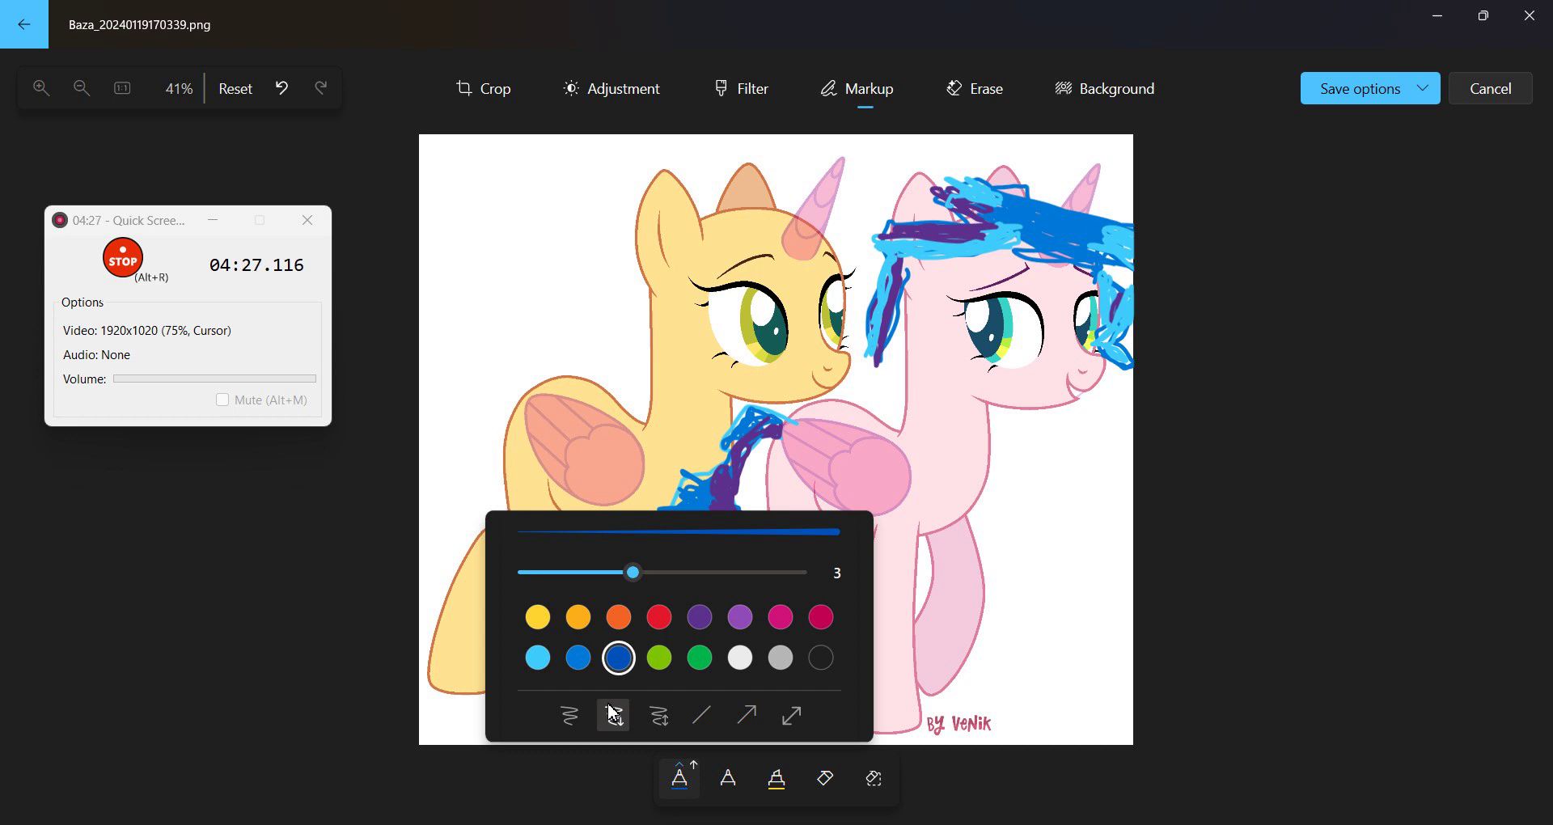
pyautogui.click(973, 375)
pyautogui.moveTo(948, 353)
pyautogui.mouseDown()
pyautogui.moveTo(947, 416)
pyautogui.moveTo(973, 330)
pyautogui.moveTo(931, 426)
pyautogui.moveTo(921, 299)
pyautogui.moveTo(935, 384)
pyautogui.moveTo(939, 265)
pyautogui.moveTo(942, 351)
pyautogui.moveTo(906, 229)
pyautogui.moveTo(957, 201)
pyautogui.moveTo(969, 232)
pyautogui.moveTo(908, 230)
pyautogui.moveTo(953, 232)
pyautogui.moveTo(925, 209)
pyautogui.moveTo(944, 194)
pyautogui.moveTo(941, 229)
pyautogui.mouseUp()
pyautogui.moveTo(904, 277)
pyautogui.mouseDown()
pyautogui.moveTo(914, 460)
pyautogui.moveTo(937, 366)
pyautogui.moveTo(953, 493)
pyautogui.moveTo(982, 388)
pyautogui.moveTo(989, 482)
pyautogui.moveTo(944, 384)
pyautogui.moveTo(913, 461)
pyautogui.mouseUp()
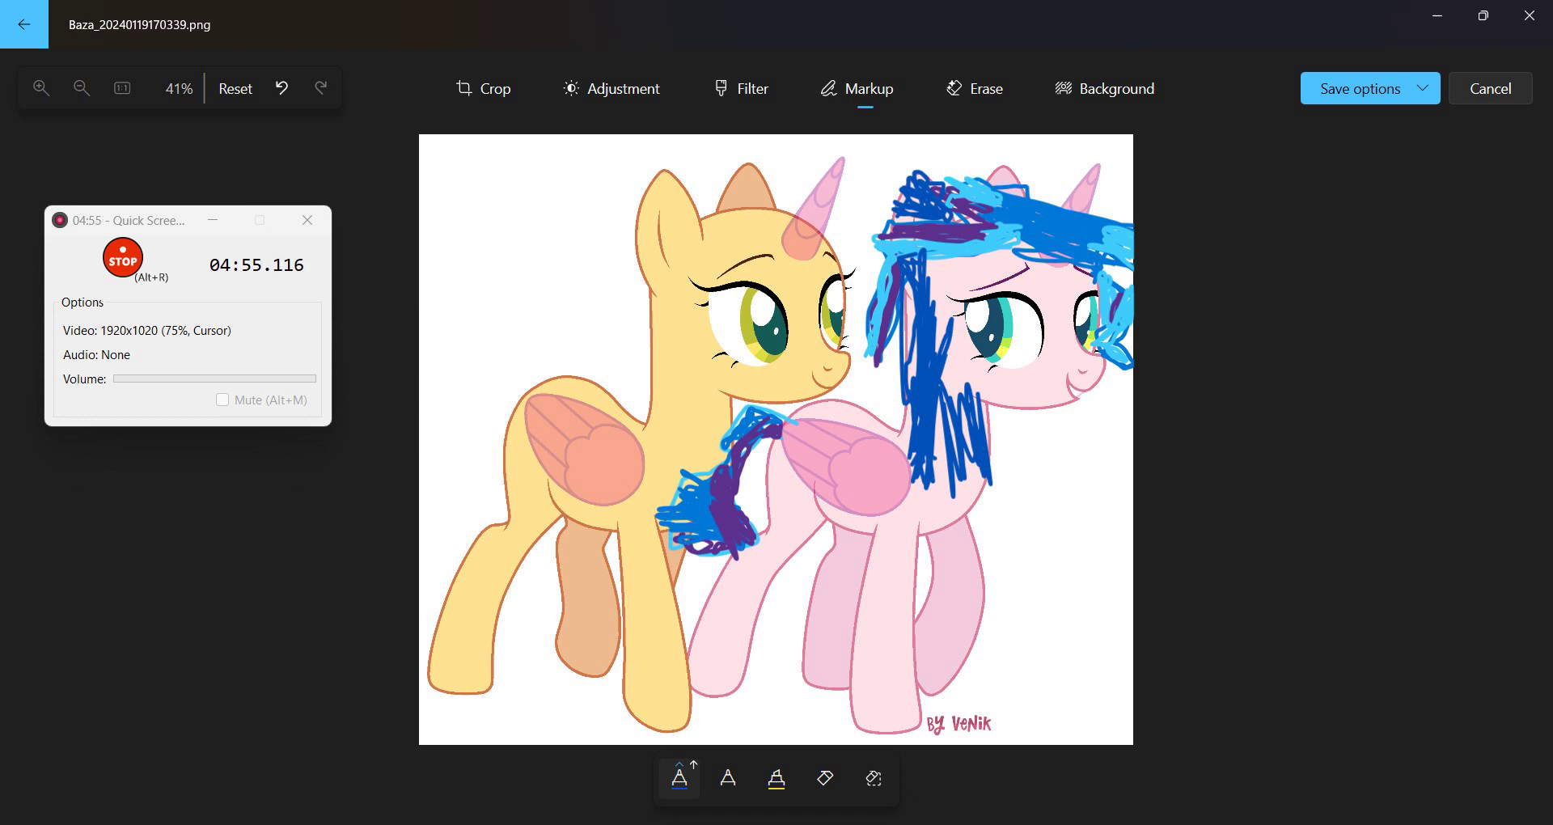
# Cover the pink pony's body, wing and rearmost leg with dark blue strokes
pyautogui.moveTo(929, 413)
pyautogui.mouseDown()
pyautogui.moveTo(937, 500)
pyautogui.moveTo(943, 403)
pyautogui.moveTo(969, 455)
pyautogui.moveTo(859, 425)
pyautogui.moveTo(906, 468)
pyautogui.moveTo(825, 397)
pyautogui.moveTo(910, 486)
pyautogui.moveTo(817, 417)
pyautogui.moveTo(923, 501)
pyautogui.moveTo(793, 424)
pyautogui.moveTo(898, 494)
pyautogui.moveTo(801, 441)
pyautogui.moveTo(878, 522)
pyautogui.moveTo(773, 469)
pyautogui.moveTo(918, 518)
pyautogui.moveTo(938, 505)
pyautogui.moveTo(865, 453)
pyautogui.moveTo(788, 457)
pyautogui.mouseUp()
pyautogui.moveTo(888, 495)
pyautogui.mouseDown()
pyautogui.moveTo(756, 550)
pyautogui.moveTo(797, 489)
pyautogui.moveTo(773, 570)
pyautogui.mouseUp()
pyautogui.moveTo(813, 505)
pyautogui.mouseDown()
pyautogui.moveTo(764, 590)
pyautogui.moveTo(760, 506)
pyautogui.moveTo(720, 603)
pyautogui.moveTo(720, 675)
pyautogui.moveTo(732, 688)
pyautogui.moveTo(720, 647)
pyautogui.moveTo(744, 688)
pyautogui.moveTo(736, 614)
pyautogui.moveTo(686, 737)
pyautogui.mouseUp()
pyautogui.moveTo(698, 602)
pyautogui.mouseDown()
pyautogui.moveTo(718, 708)
pyautogui.moveTo(705, 692)
pyautogui.moveTo(728, 643)
pyautogui.moveTo(748, 660)
pyautogui.mouseUp()
# Fill the pink pony's remaining three legs and lower chest with dark blue strokes
pyautogui.moveTo(841, 542)
pyautogui.mouseDown()
pyautogui.moveTo(857, 663)
pyautogui.moveTo(845, 615)
pyautogui.moveTo(869, 542)
pyautogui.moveTo(851, 534)
pyautogui.moveTo(833, 676)
pyautogui.moveTo(842, 696)
pyautogui.moveTo(852, 688)
pyautogui.mouseUp()
pyautogui.moveTo(849, 598)
pyautogui.mouseDown()
pyautogui.moveTo(818, 696)
pyautogui.moveTo(809, 550)
pyautogui.moveTo(858, 619)
pyautogui.moveTo(869, 704)
pyautogui.mouseUp()
pyautogui.moveTo(856, 639)
pyautogui.mouseDown()
pyautogui.moveTo(867, 647)
pyautogui.moveTo(881, 542)
pyautogui.moveTo(886, 696)
pyautogui.moveTo(901, 702)
pyautogui.moveTo(894, 534)
pyautogui.moveTo(913, 679)
pyautogui.mouseUp()
pyautogui.moveTo(866, 728)
pyautogui.mouseDown()
pyautogui.moveTo(894, 687)
pyautogui.moveTo(878, 728)
pyautogui.moveTo(906, 712)
pyautogui.moveTo(914, 667)
pyautogui.moveTo(898, 732)
pyautogui.mouseUp()
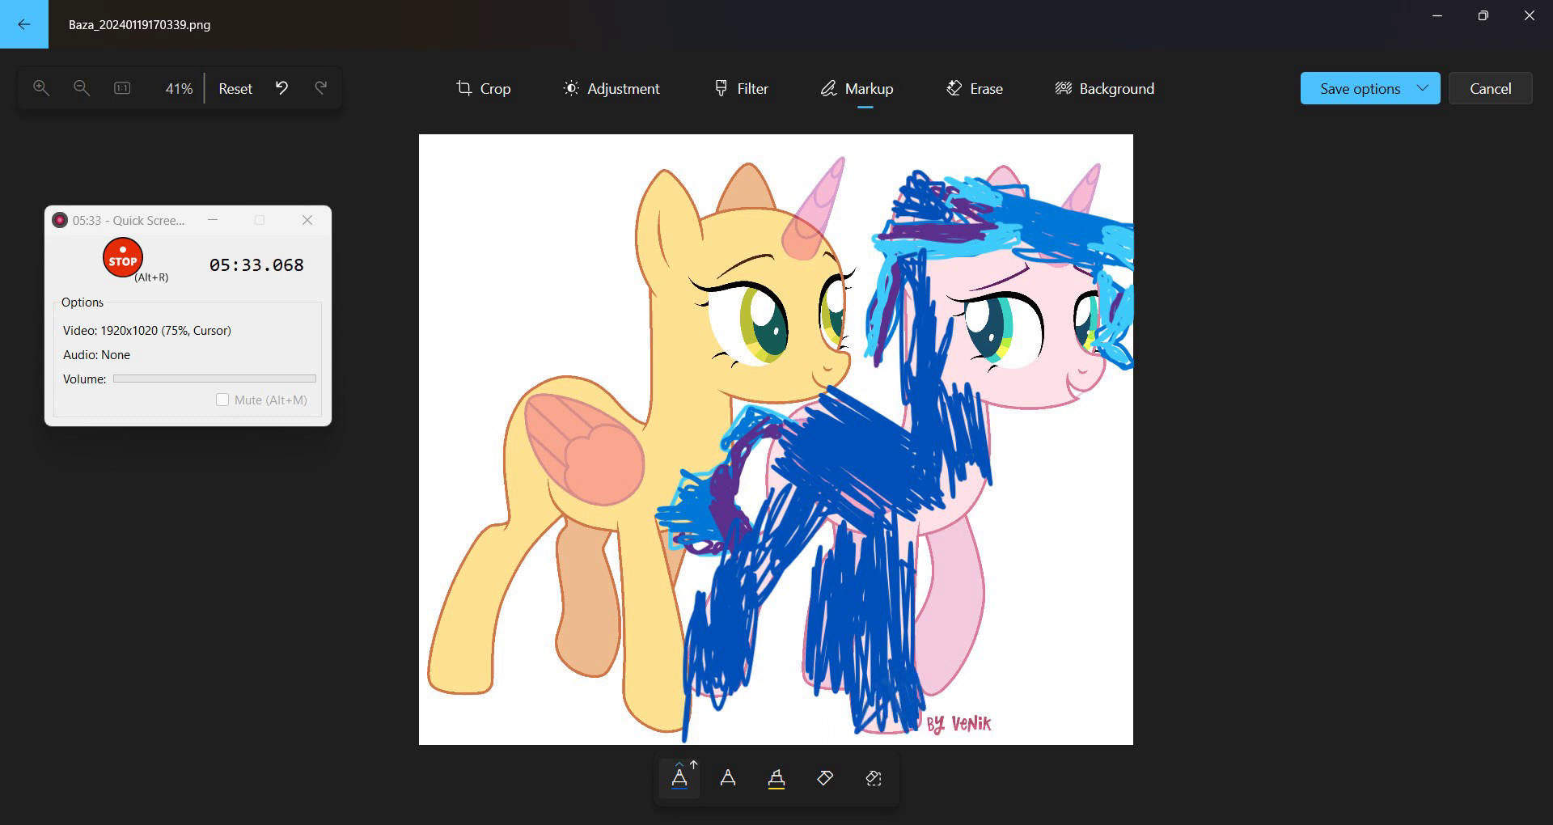
pyautogui.moveTo(854, 684)
pyautogui.mouseDown()
pyautogui.moveTo(854, 638)
pyautogui.moveTo(887, 665)
pyautogui.moveTo(868, 680)
pyautogui.moveTo(888, 630)
pyautogui.mouseUp()
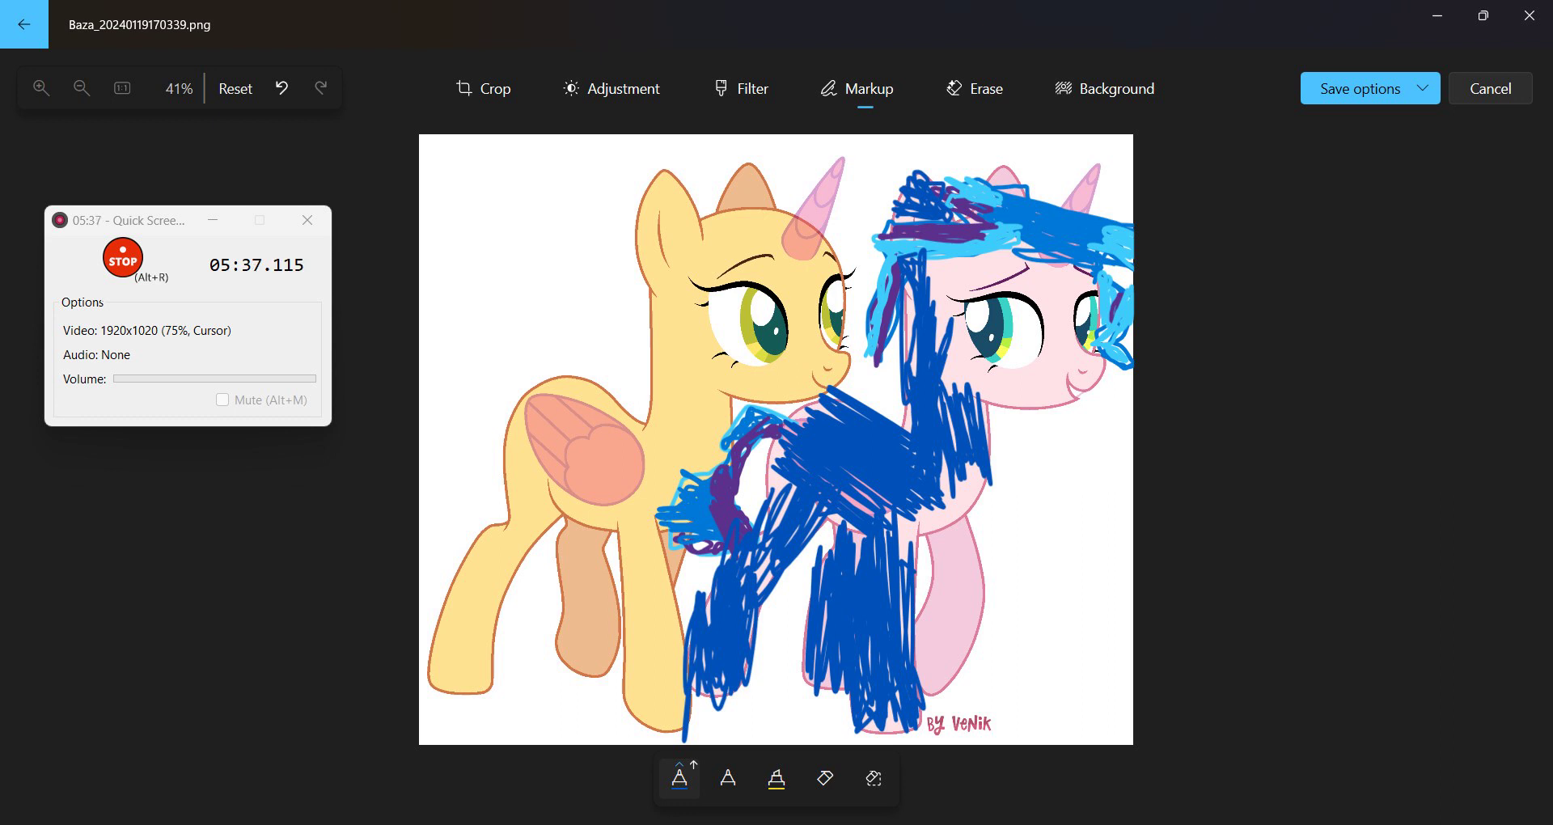
pyautogui.moveTo(974, 424)
pyautogui.mouseDown()
pyautogui.moveTo(951, 602)
pyautogui.moveTo(971, 599)
pyautogui.moveTo(978, 666)
pyautogui.moveTo(983, 526)
pyautogui.moveTo(964, 655)
pyautogui.moveTo(939, 506)
pyautogui.moveTo(927, 680)
pyautogui.moveTo(910, 659)
pyautogui.moveTo(947, 687)
pyautogui.moveTo(934, 576)
pyautogui.moveTo(953, 499)
pyautogui.moveTo(904, 541)
pyautogui.mouseUp()
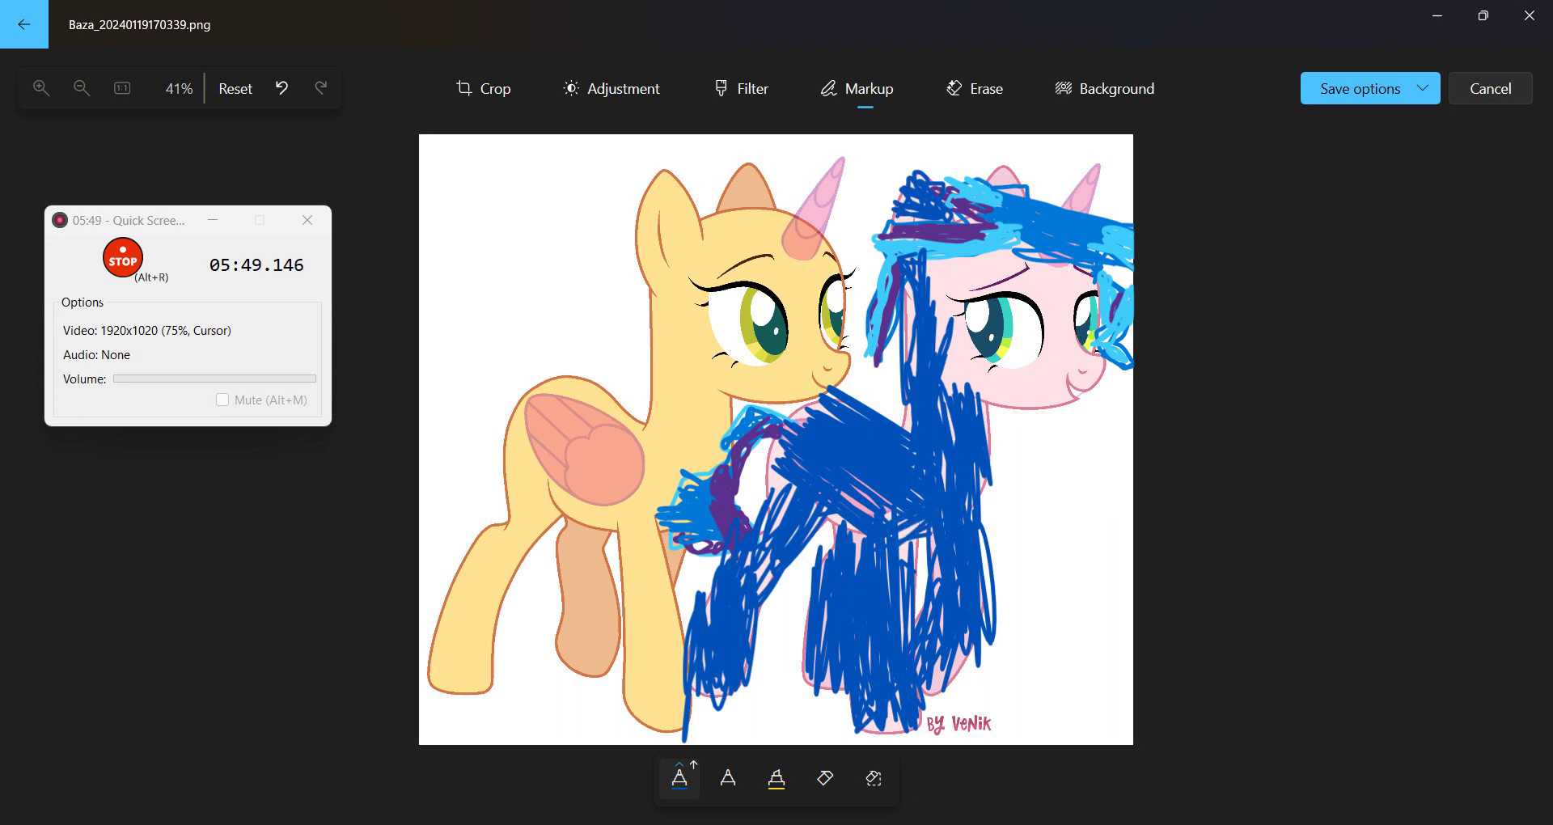
# Trace the pink pony's jawline and fill its muzzle in dark blue
pyautogui.moveTo(981, 396)
pyautogui.mouseDown()
pyautogui.moveTo(1048, 397)
pyautogui.moveTo(966, 417)
pyautogui.mouseUp()
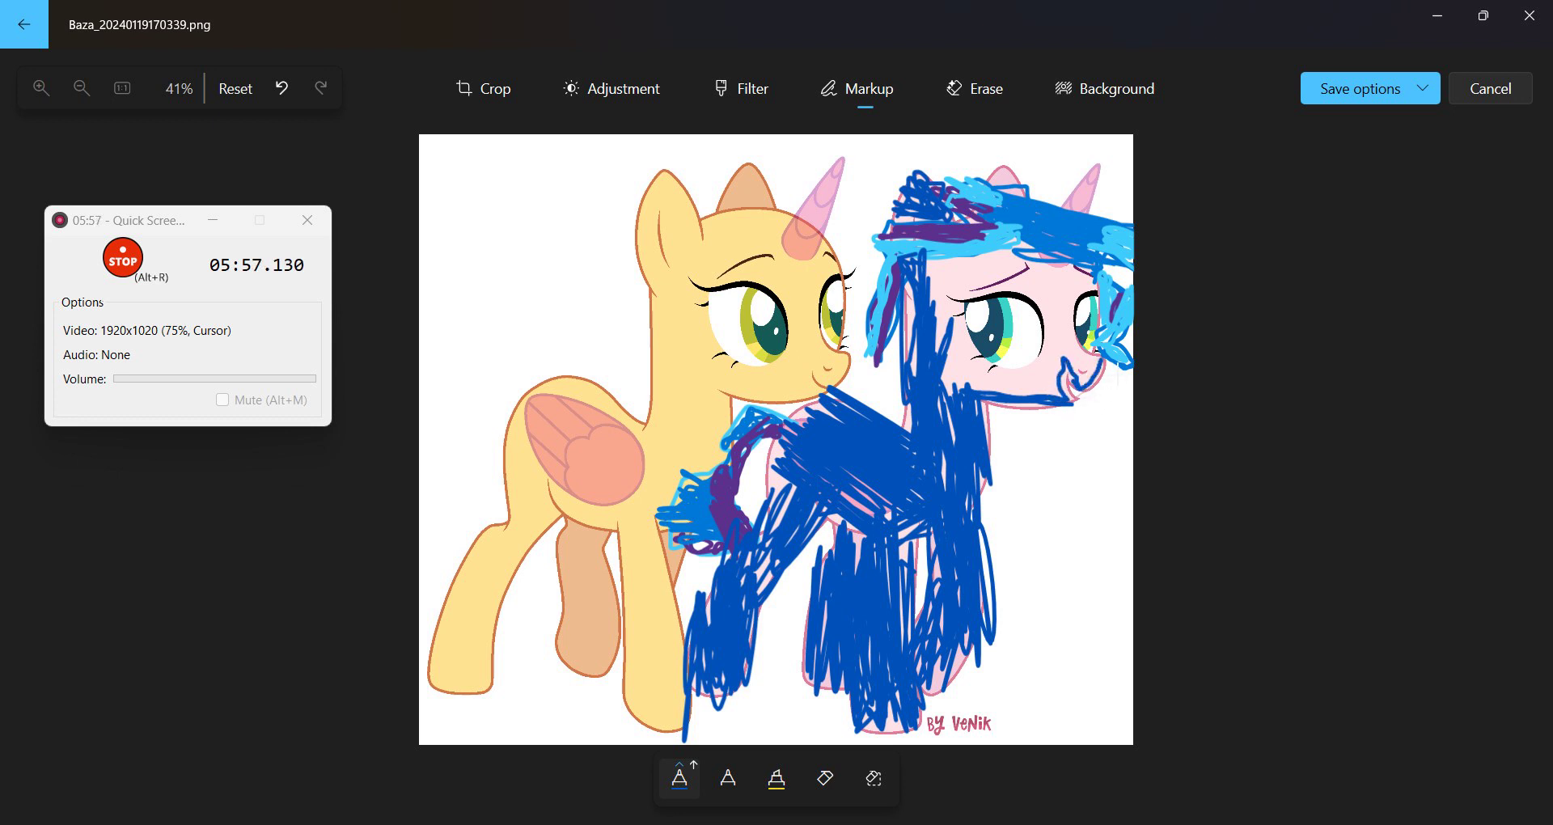
pyautogui.moveTo(1101, 379); pyautogui.dragTo(1094, 350)
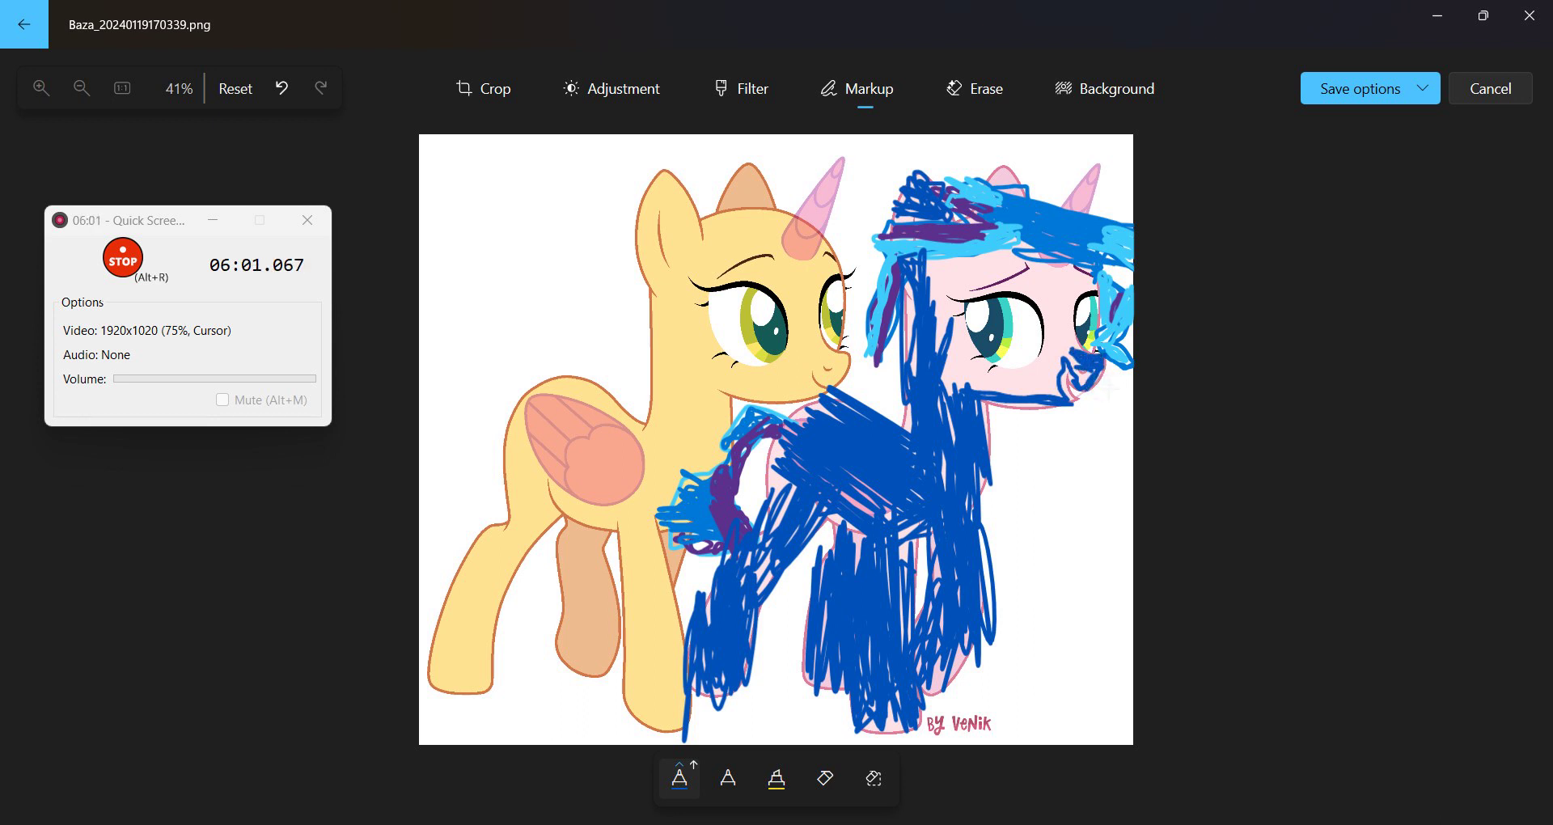
pyautogui.moveTo(1086, 382)
pyautogui.mouseDown()
pyautogui.moveTo(1076, 368)
pyautogui.moveTo(1090, 381)
pyautogui.mouseUp()
# Add medium blue strokes to the pink pony's muzzle and switch the pen back to the plain freehand line
pyautogui.click(679, 778)
pyautogui.click(578, 658)
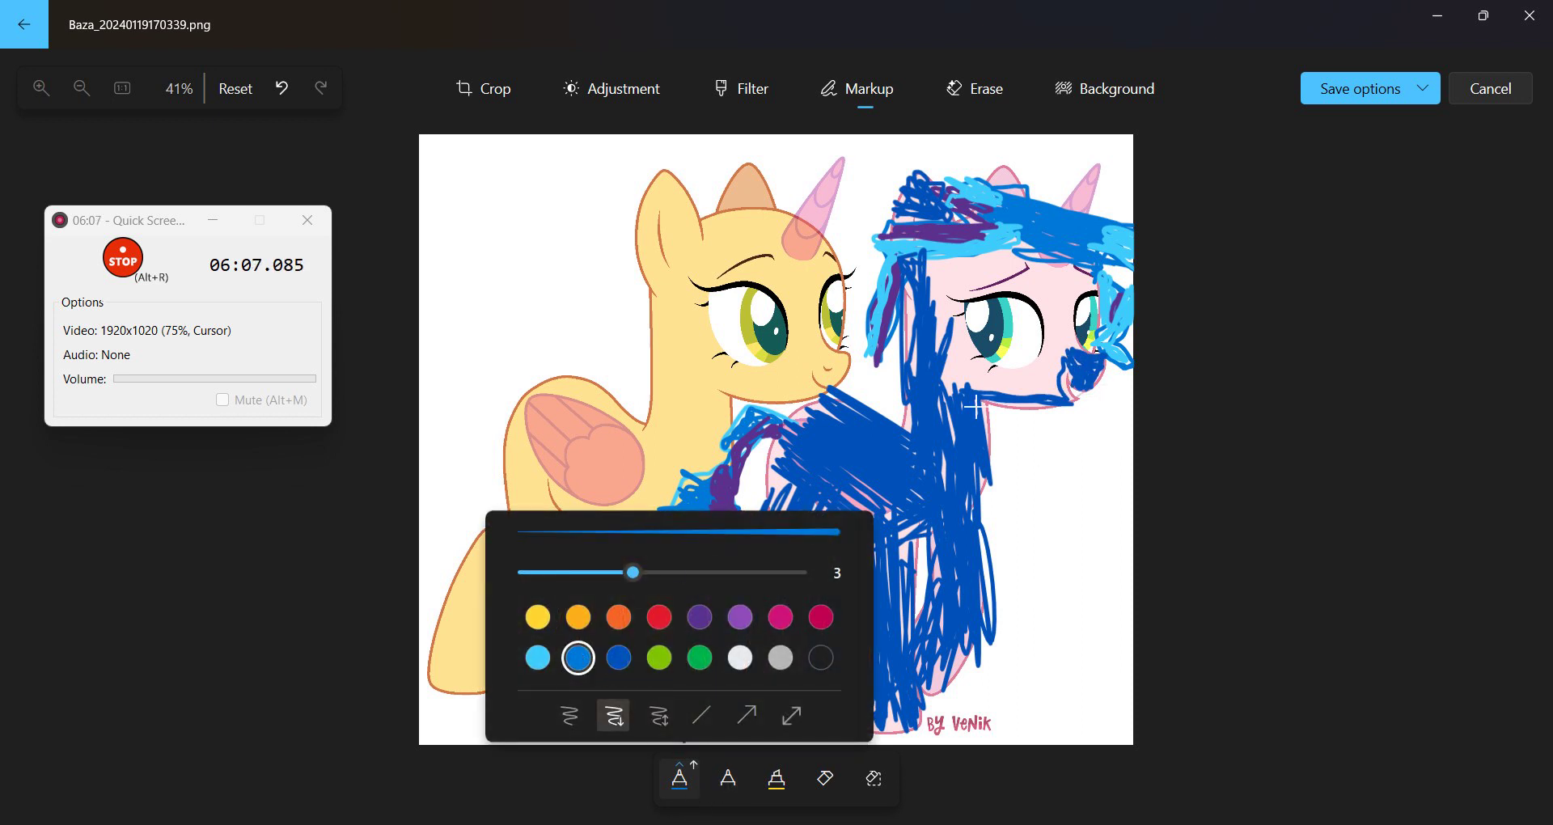
pyautogui.click(1089, 380)
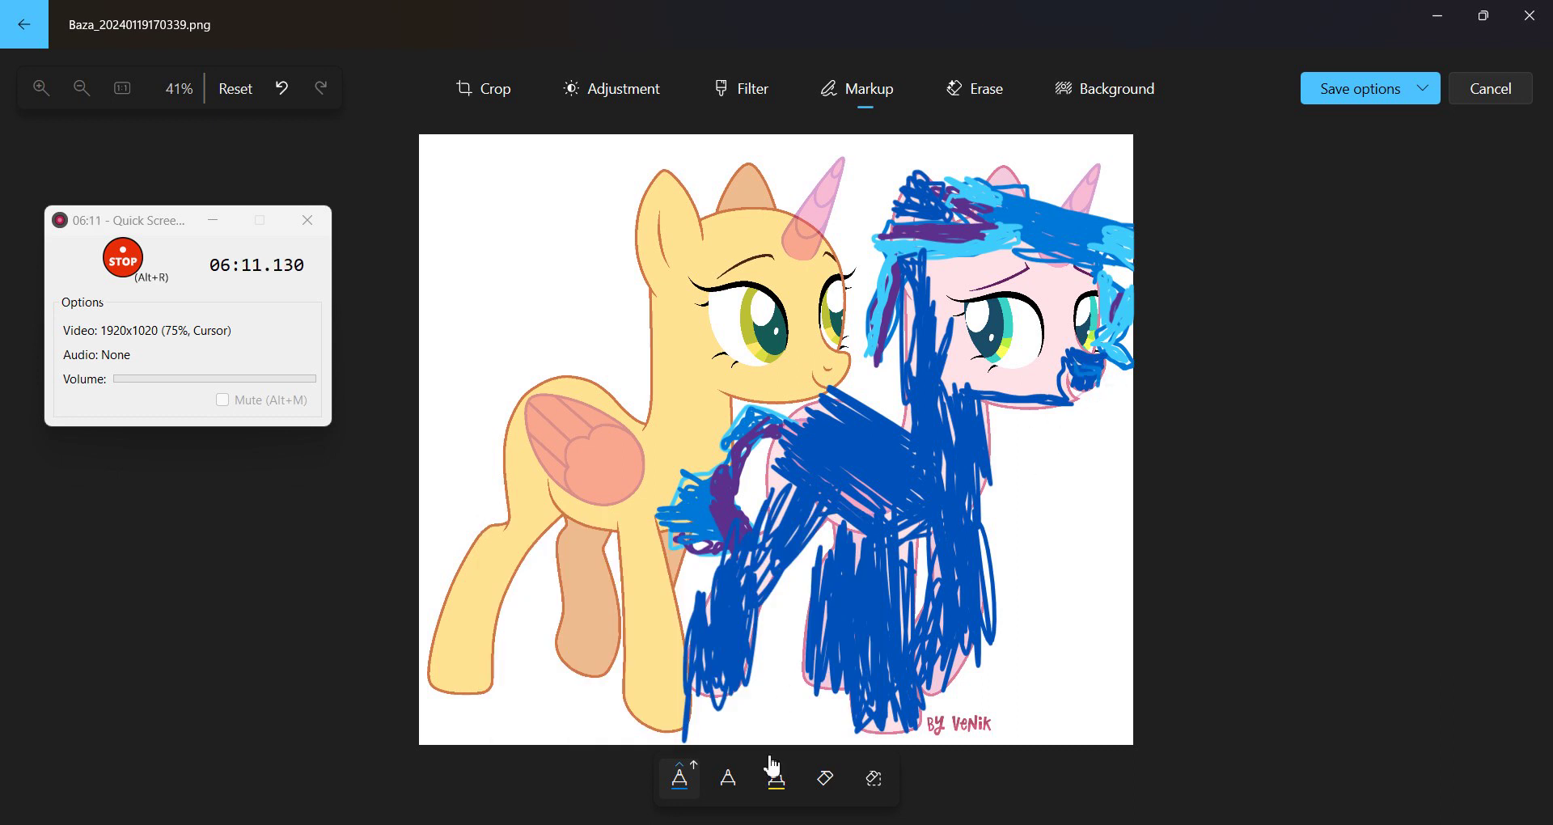
pyautogui.click(696, 783)
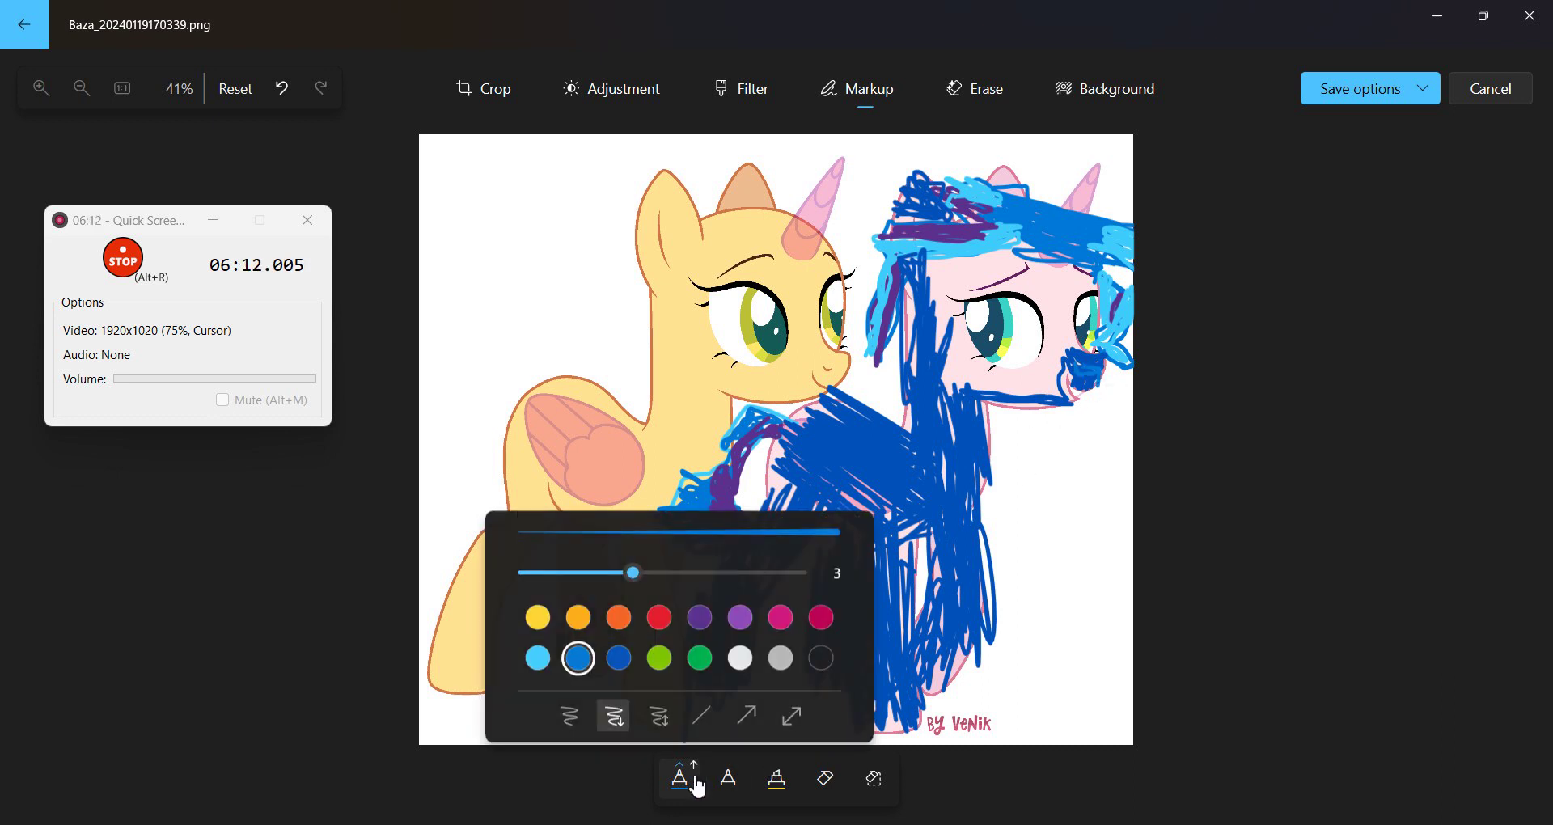
pyautogui.click(568, 717)
pyautogui.click(1086, 376)
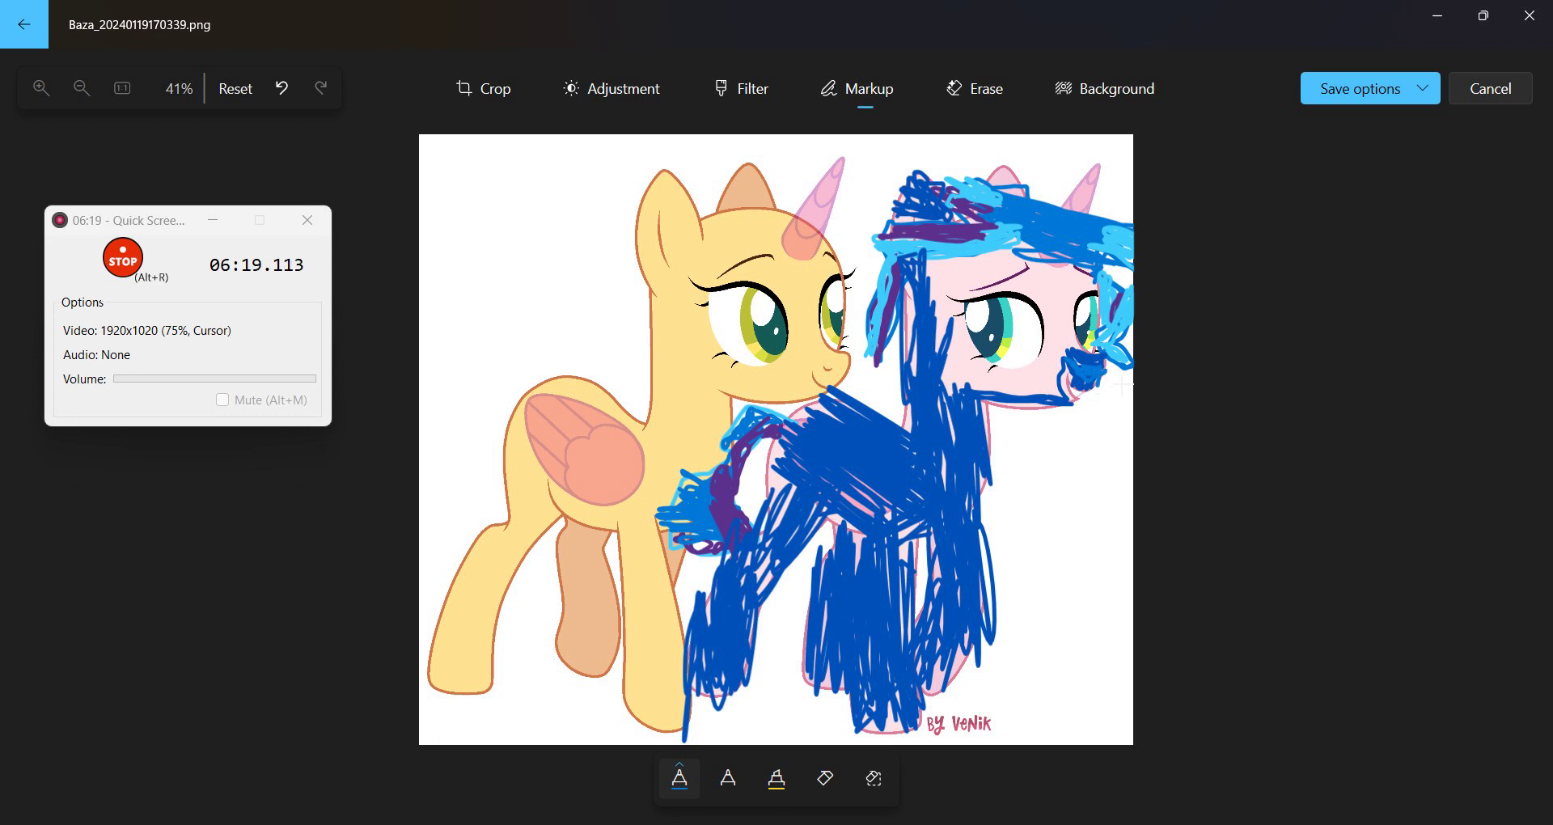
# Fill the pink pony's forehead above the eyes and the cheek behind the near eye in dark blue
pyautogui.click(686, 778)
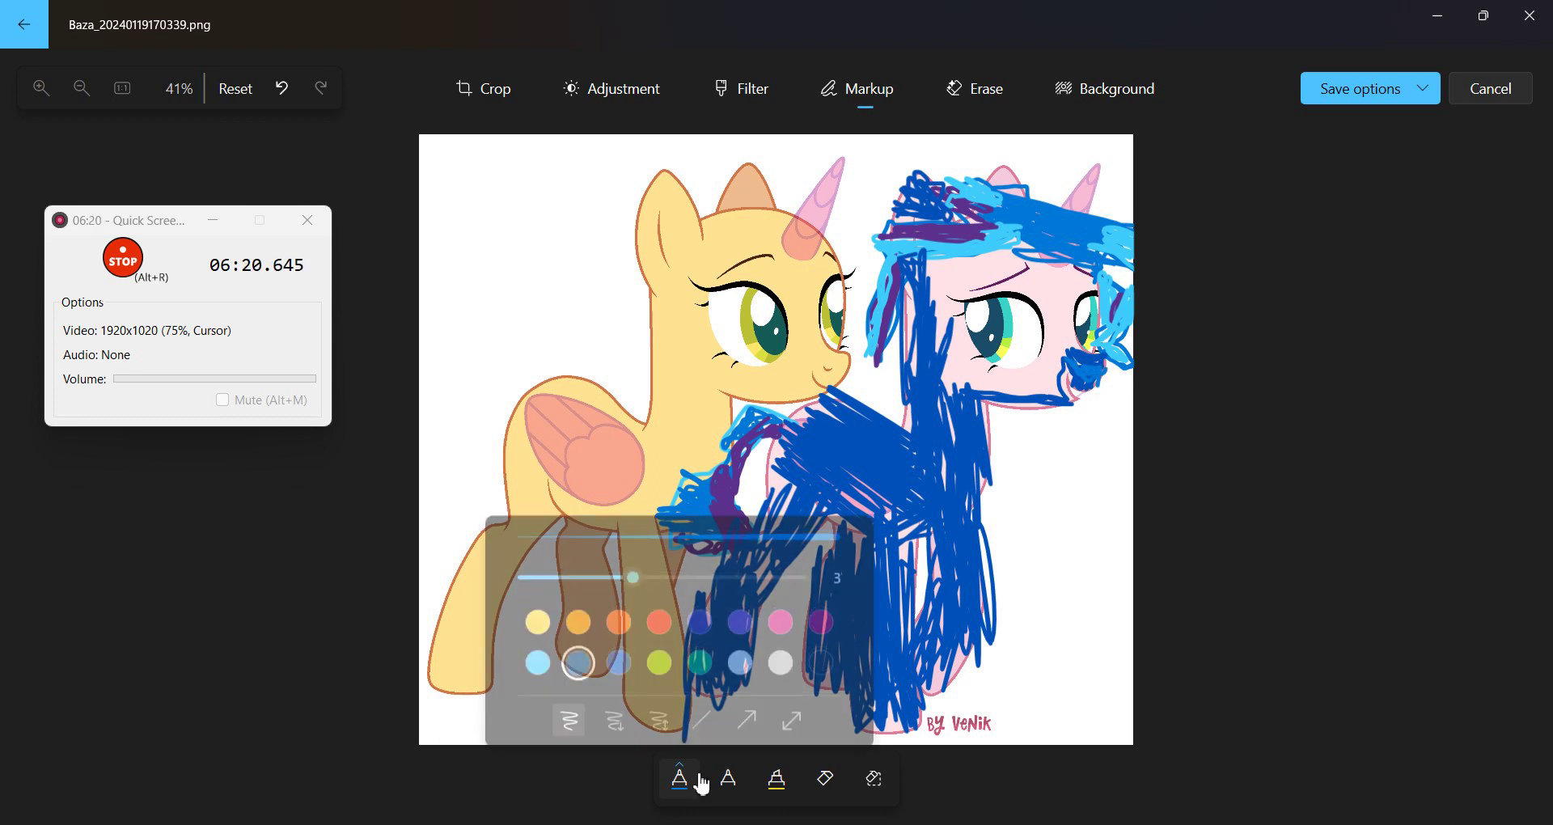
pyautogui.click(620, 663)
pyautogui.click(1096, 295)
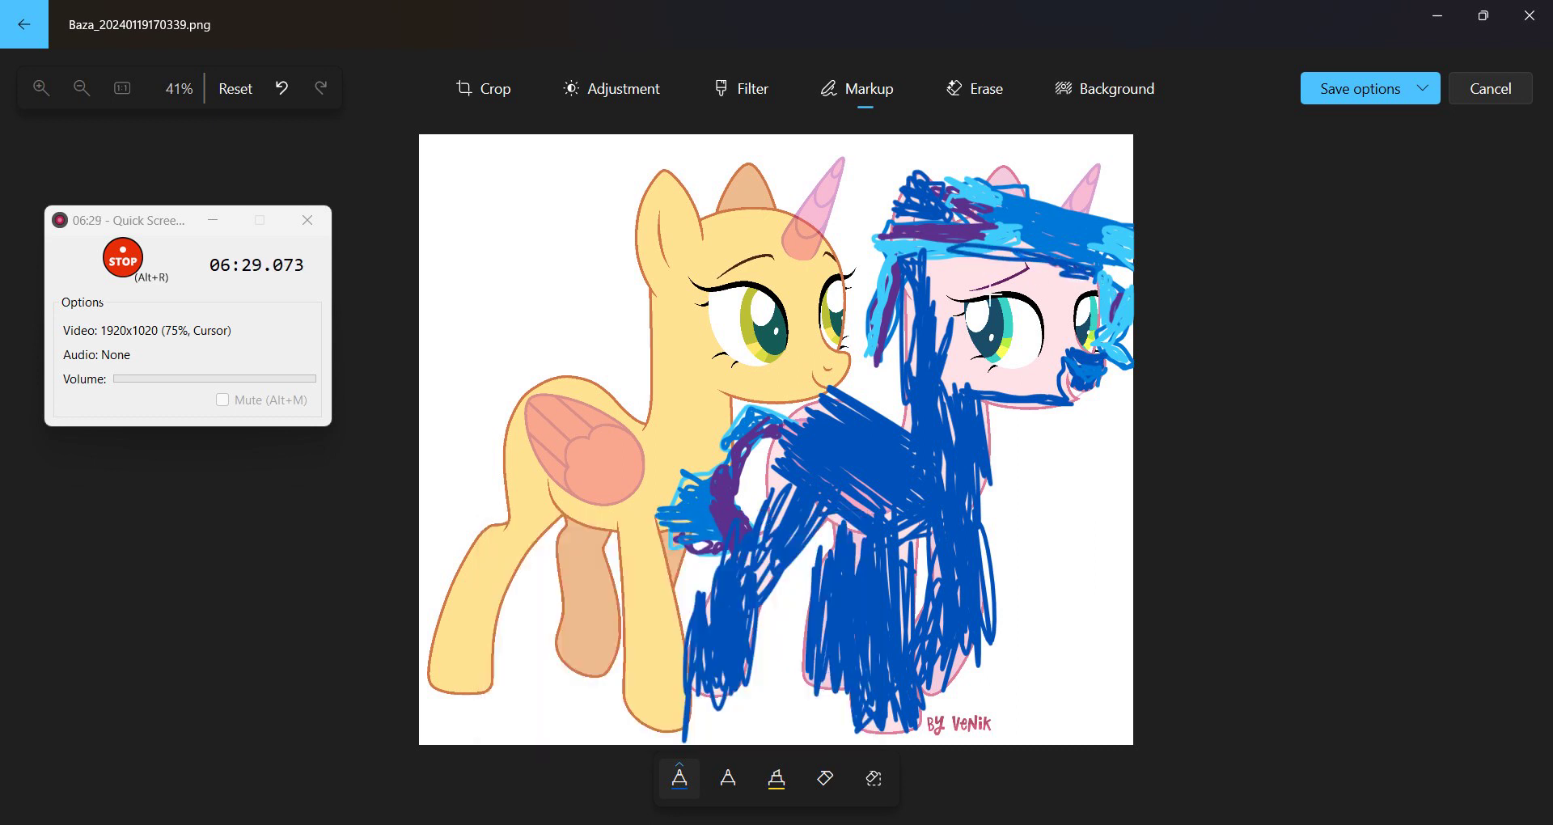
pyautogui.moveTo(930, 273)
pyautogui.mouseDown()
pyautogui.moveTo(1044, 259)
pyautogui.moveTo(1084, 282)
pyautogui.moveTo(1052, 285)
pyautogui.moveTo(1092, 292)
pyautogui.moveTo(931, 285)
pyautogui.moveTo(1104, 282)
pyautogui.moveTo(930, 292)
pyautogui.moveTo(1043, 289)
pyautogui.mouseUp()
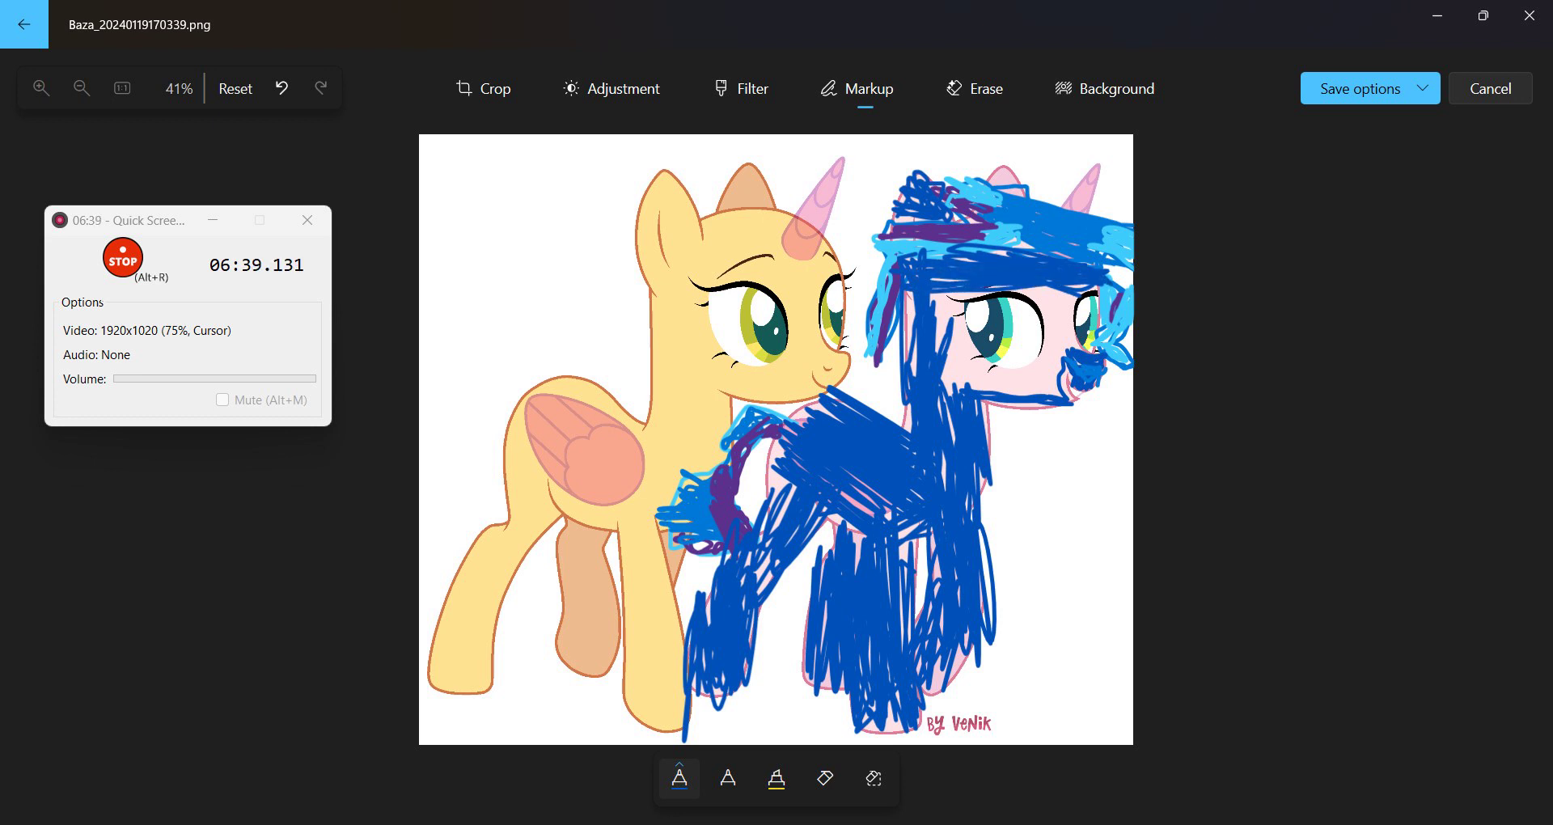
pyautogui.moveTo(932, 305); pyautogui.dragTo(925, 387)
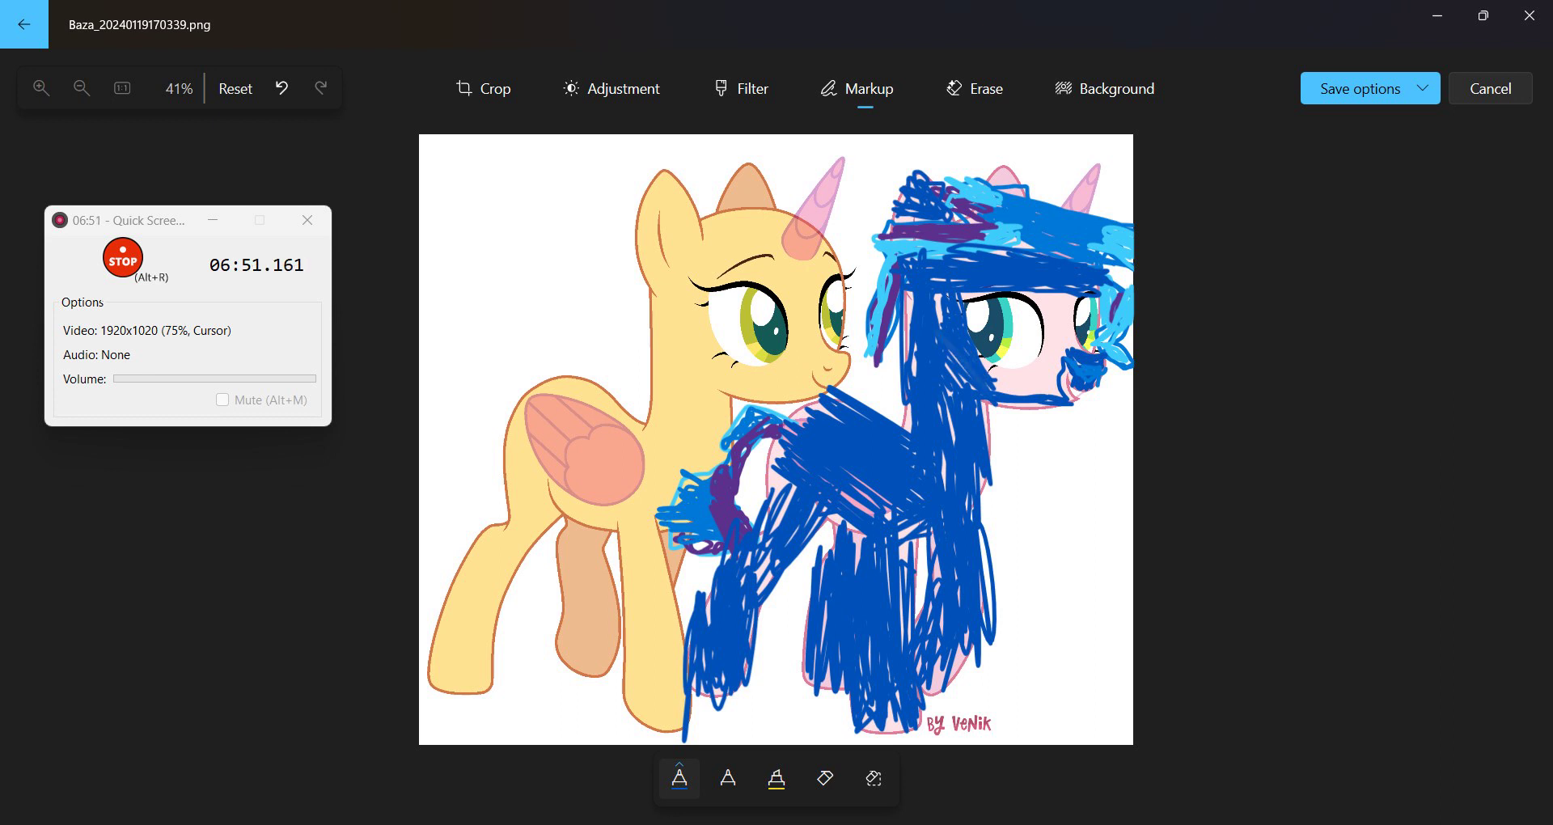
# Colour the pink pony's lower face and the area between its eyes dark blue, and fill gaps on the rump and legs
pyautogui.moveTo(998, 388)
pyautogui.mouseDown()
pyautogui.moveTo(1056, 393)
pyautogui.moveTo(985, 372)
pyautogui.moveTo(1040, 384)
pyautogui.mouseUp()
pyautogui.moveTo(1047, 292); pyautogui.dragTo(1051, 338)
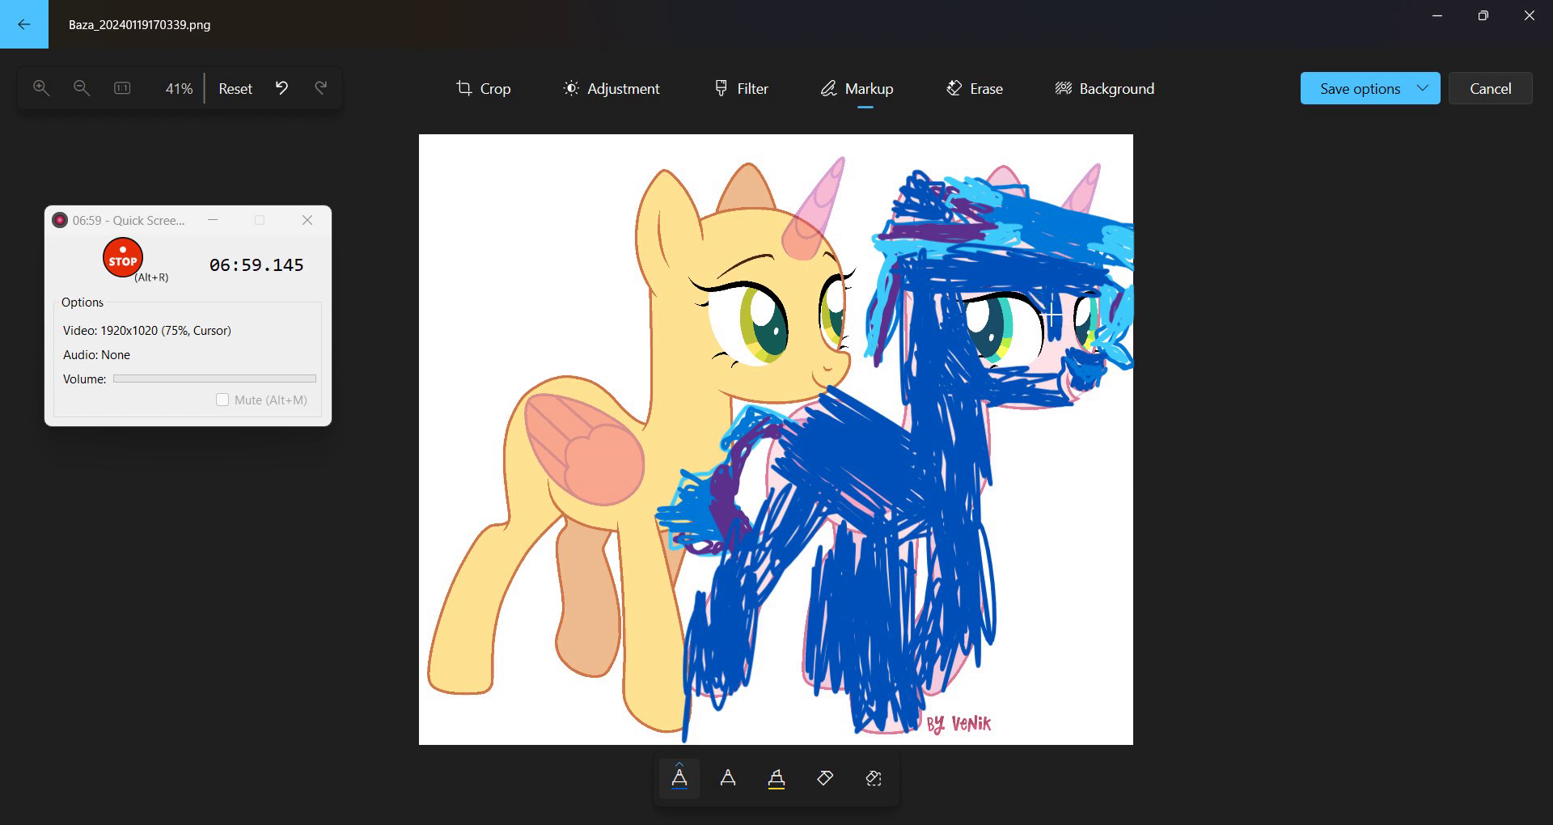
pyautogui.moveTo(1066, 292)
pyautogui.mouseDown()
pyautogui.moveTo(1084, 352)
pyautogui.moveTo(1076, 293)
pyautogui.moveTo(1096, 340)
pyautogui.moveTo(1079, 295)
pyautogui.moveTo(1085, 338)
pyautogui.moveTo(1066, 315)
pyautogui.moveTo(1054, 396)
pyautogui.mouseUp()
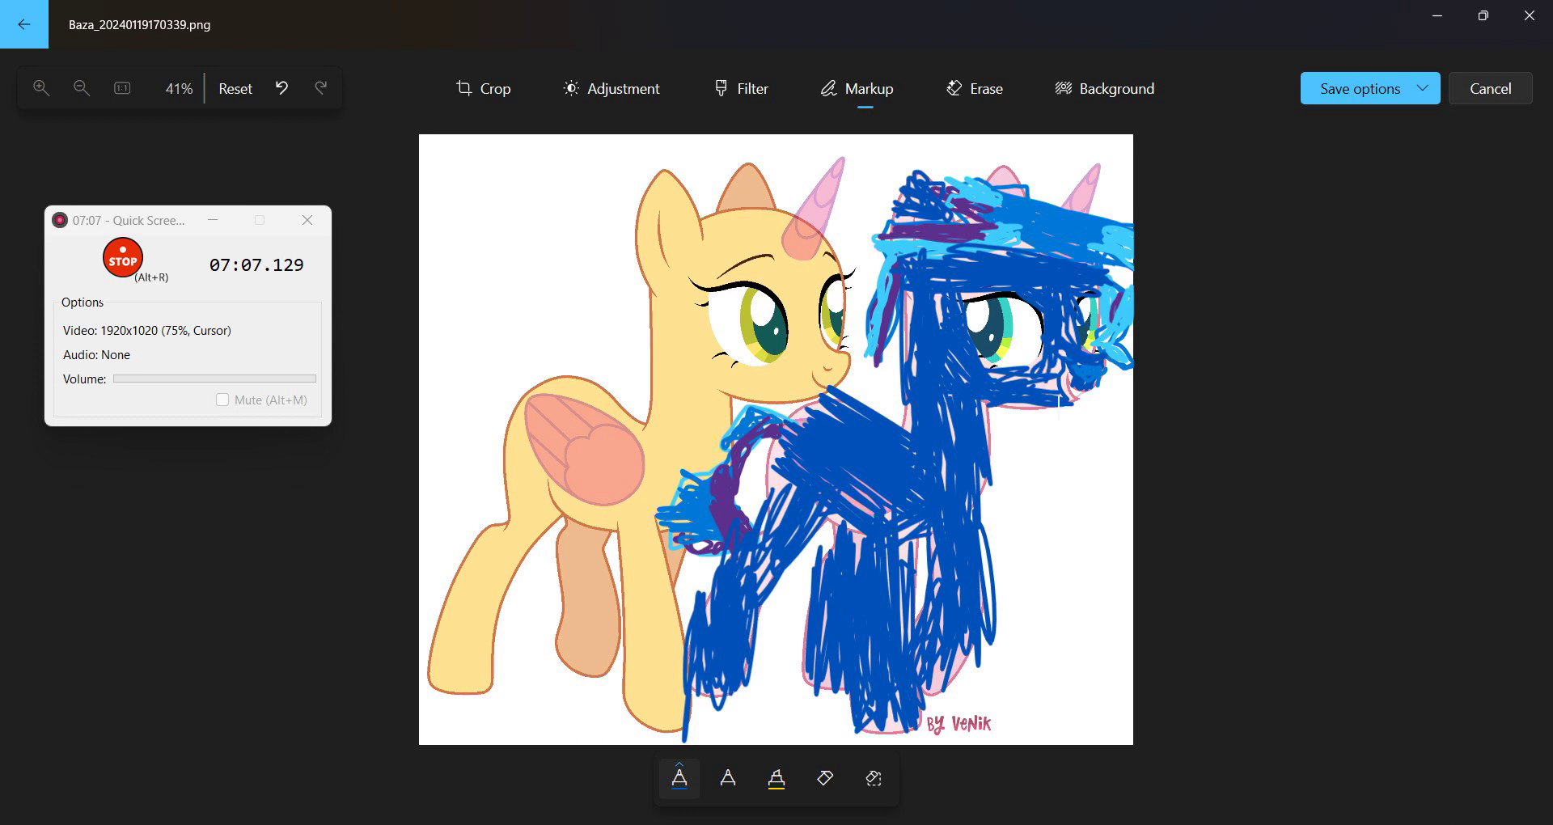
pyautogui.moveTo(1078, 379); pyautogui.dragTo(1049, 409)
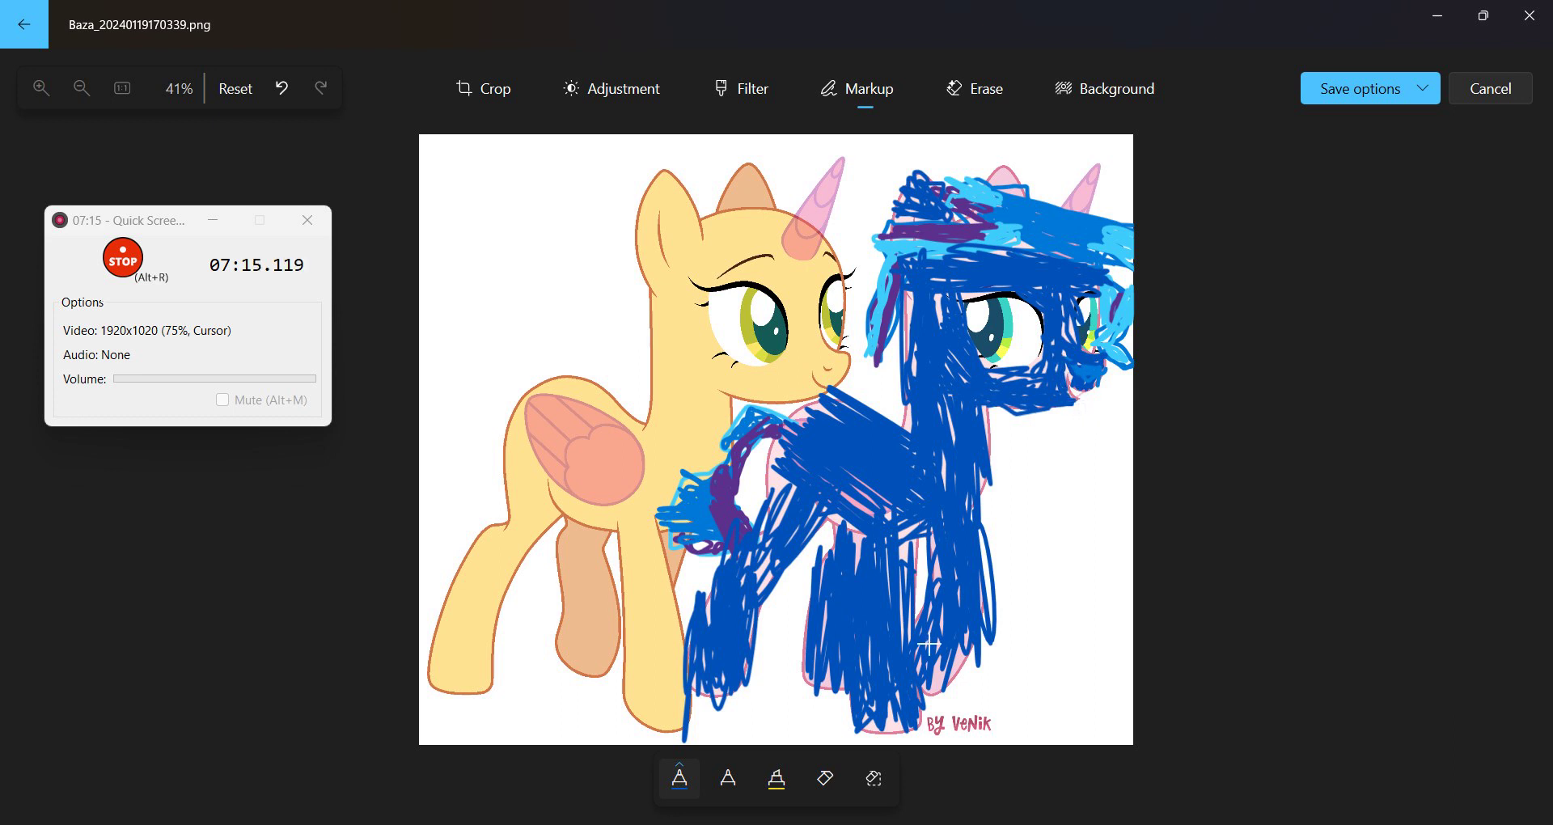
pyautogui.moveTo(775, 526)
pyautogui.mouseDown()
pyautogui.moveTo(768, 453)
pyautogui.moveTo(813, 396)
pyautogui.moveTo(835, 457)
pyautogui.mouseUp()
pyautogui.moveTo(934, 529); pyautogui.dragTo(934, 580)
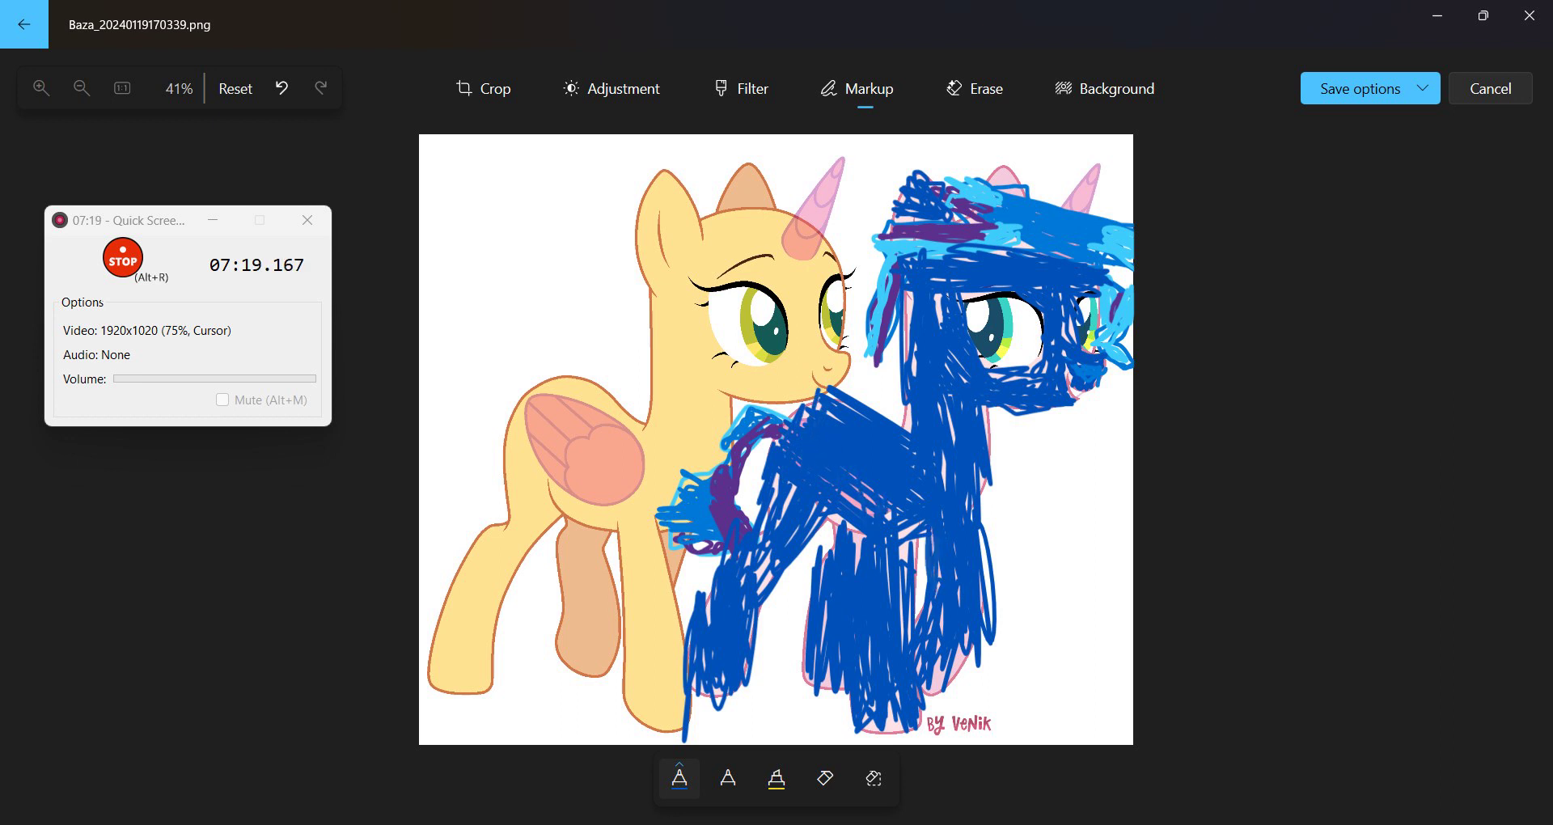
# Draw thick black upper eyelid lines over both of the pink pony's eyes
pyautogui.click(681, 783)
pyautogui.click(821, 659)
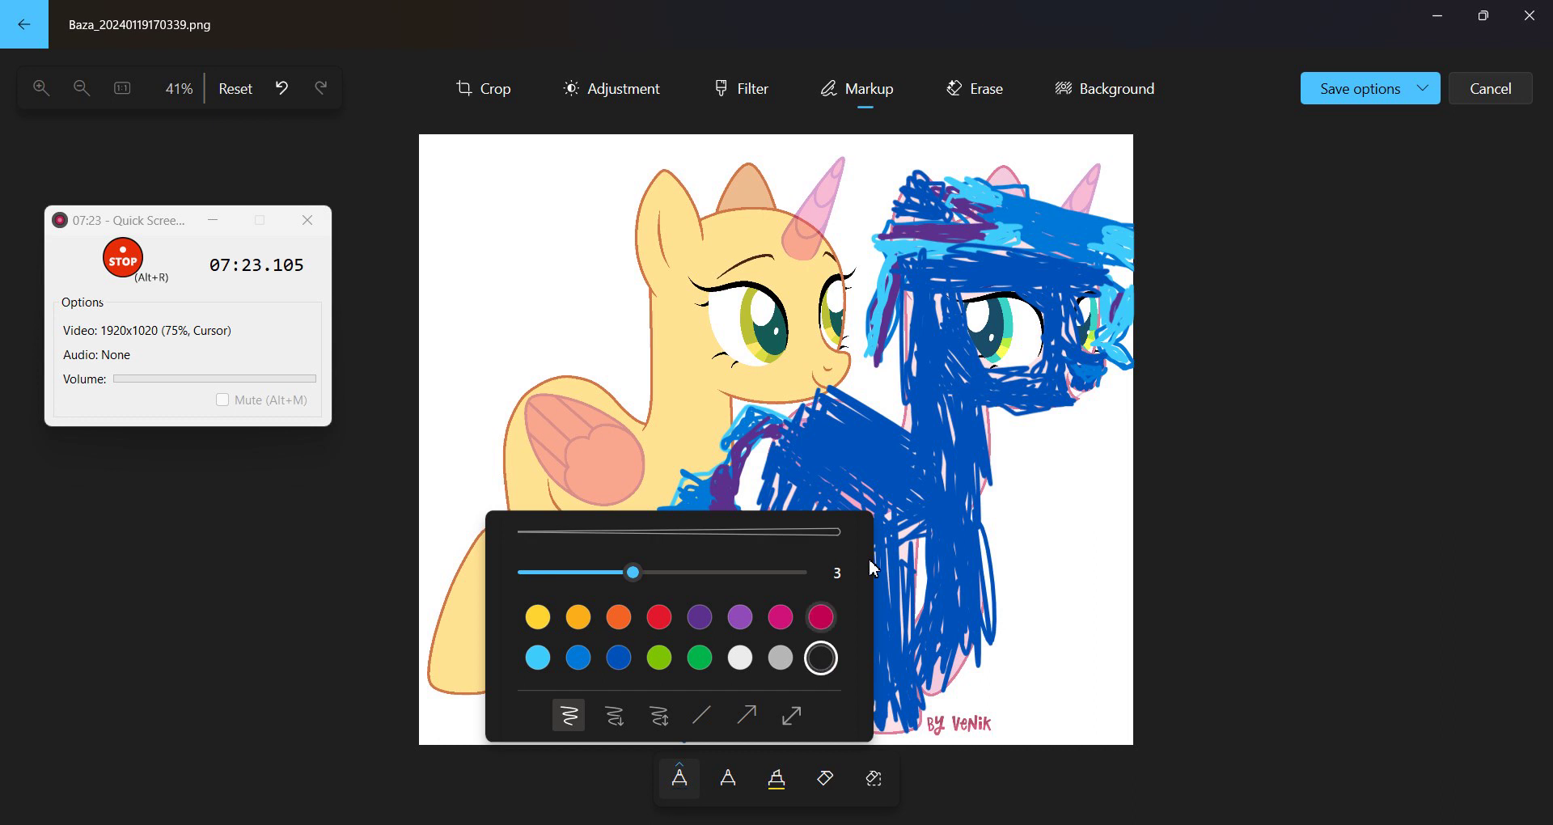
pyautogui.click(1044, 307)
pyautogui.moveTo(1051, 311)
pyautogui.mouseDown()
pyautogui.moveTo(1068, 326)
pyautogui.moveTo(1105, 287)
pyautogui.mouseUp()
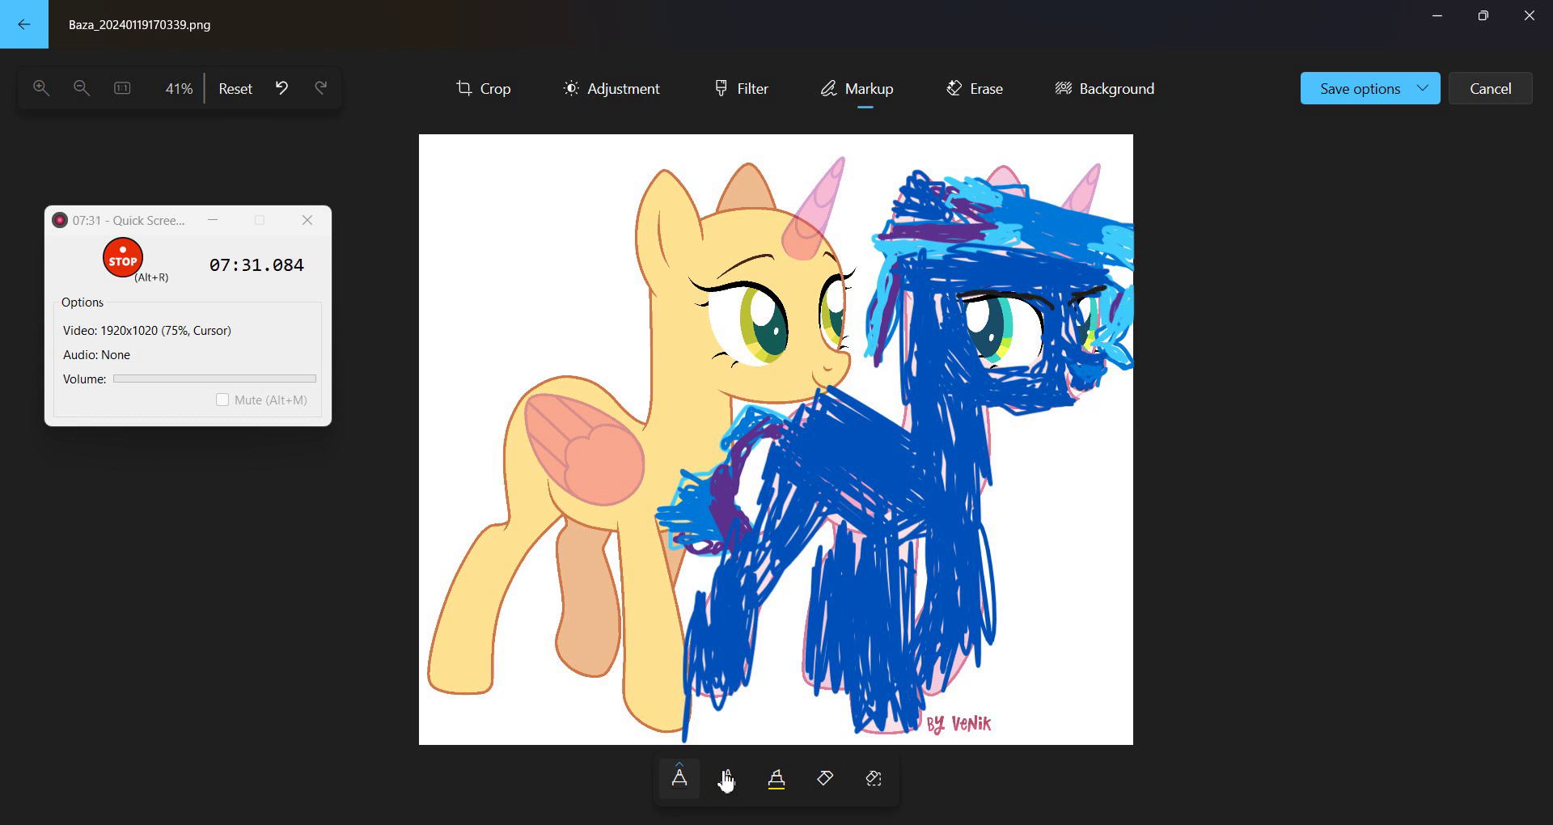
# Switch the pen to red and colour the yellow pony's rump, wing, back and legs
pyautogui.click(680, 779)
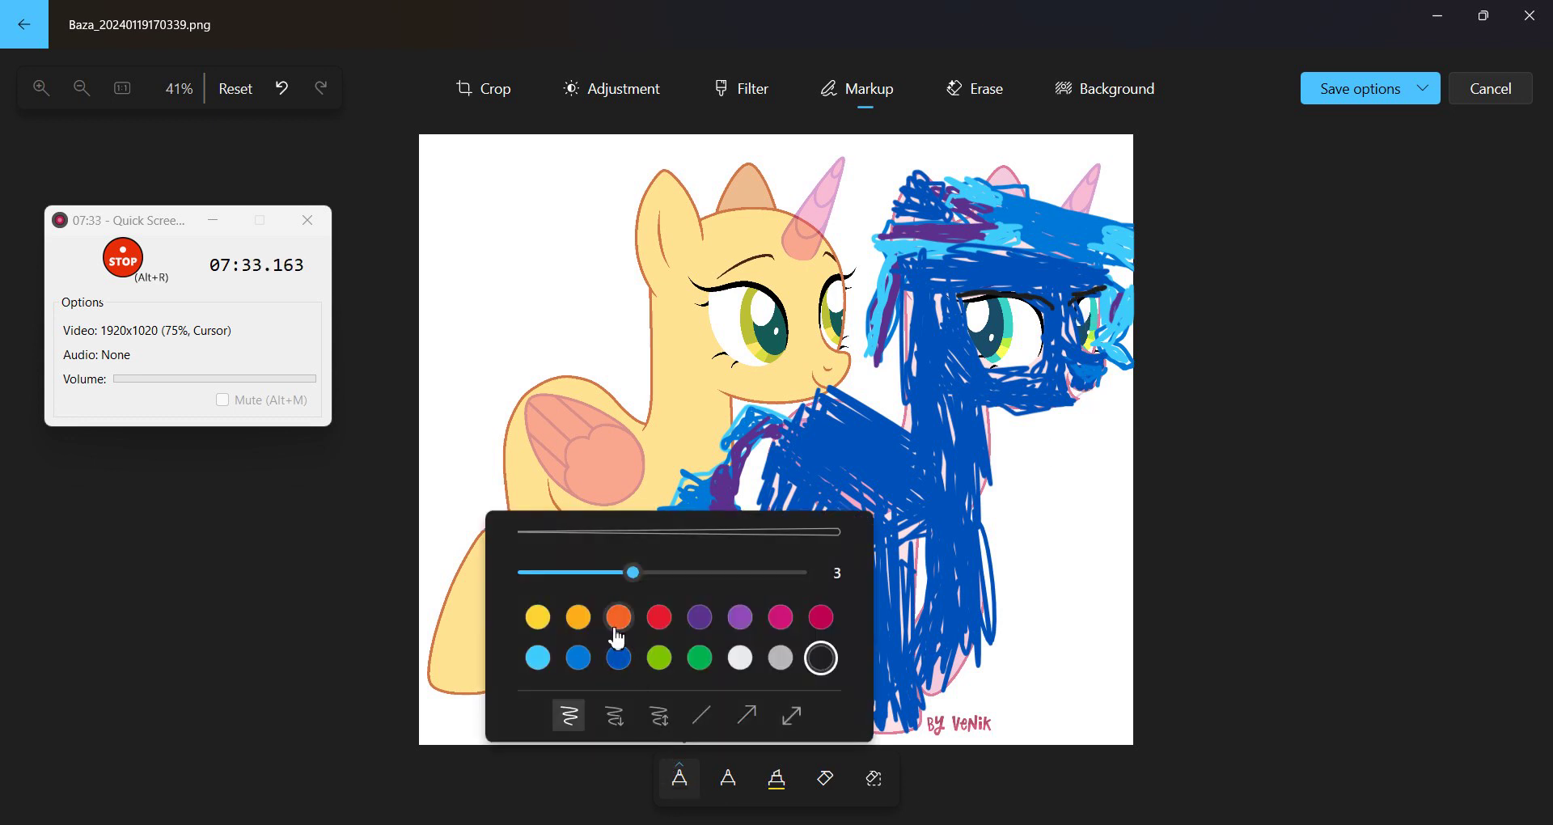
pyautogui.click(659, 618)
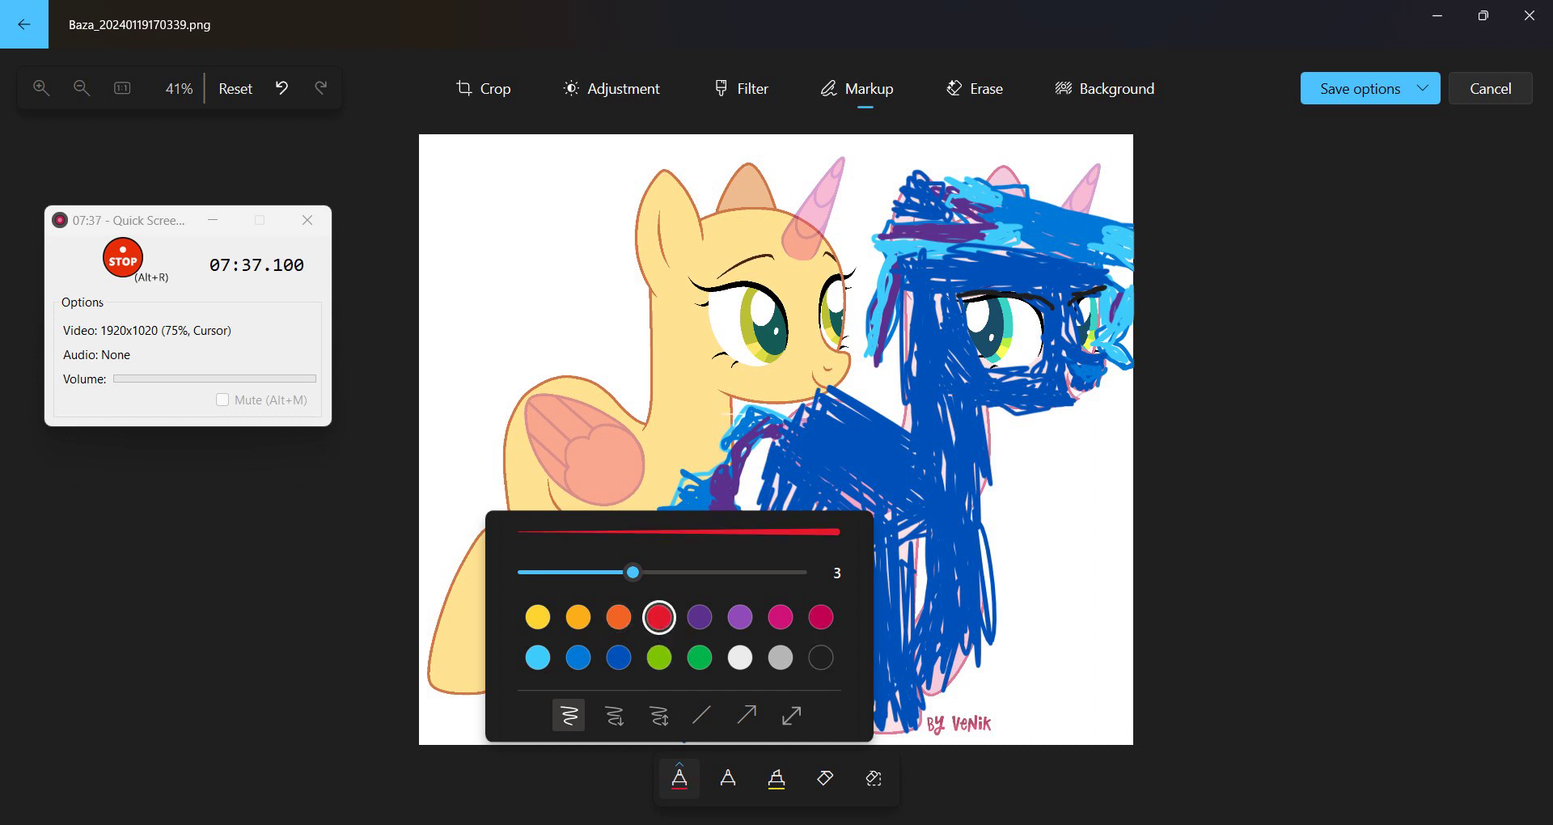
pyautogui.click(1234, 635)
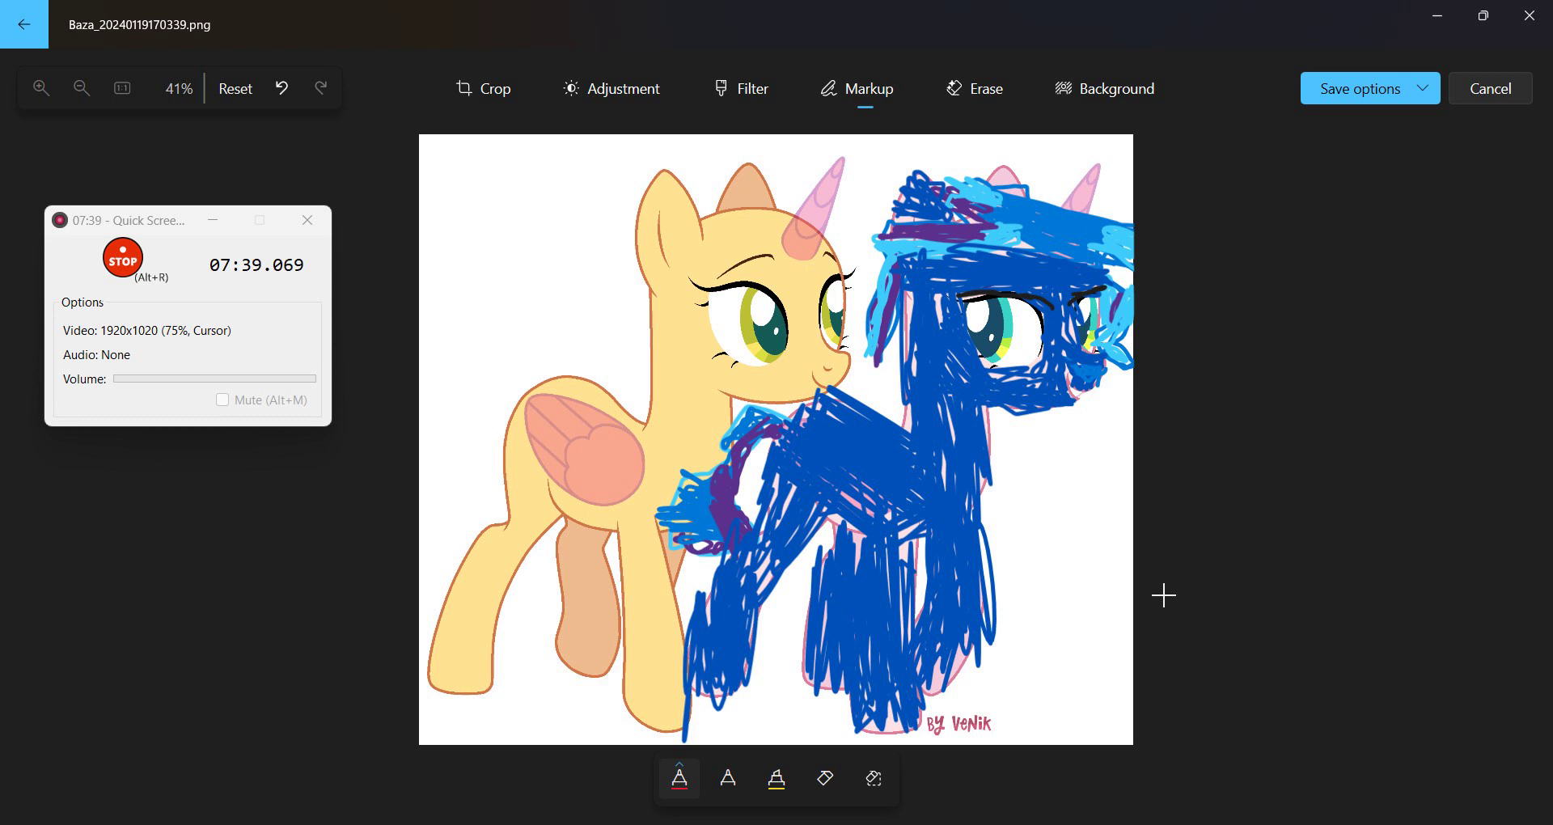
pyautogui.moveTo(685, 536)
pyautogui.mouseDown()
pyautogui.moveTo(614, 536)
pyautogui.moveTo(530, 471)
pyautogui.moveTo(597, 527)
pyautogui.moveTo(518, 446)
pyautogui.moveTo(600, 526)
pyautogui.moveTo(514, 424)
pyautogui.moveTo(627, 535)
pyautogui.moveTo(530, 409)
pyautogui.moveTo(641, 527)
pyautogui.moveTo(647, 486)
pyautogui.moveTo(583, 404)
pyautogui.moveTo(652, 453)
pyautogui.moveTo(558, 380)
pyautogui.moveTo(603, 413)
pyautogui.moveTo(525, 526)
pyautogui.moveTo(497, 417)
pyautogui.moveTo(516, 530)
pyautogui.moveTo(503, 573)
pyautogui.moveTo(540, 506)
pyautogui.moveTo(465, 622)
pyautogui.moveTo(474, 652)
pyautogui.moveTo(443, 704)
pyautogui.moveTo(445, 586)
pyautogui.moveTo(460, 647)
pyautogui.moveTo(479, 582)
pyautogui.moveTo(493, 647)
pyautogui.moveTo(485, 683)
pyautogui.moveTo(444, 704)
pyautogui.mouseUp()
pyautogui.moveTo(558, 517)
pyautogui.mouseDown()
pyautogui.moveTo(598, 566)
pyautogui.moveTo(587, 587)
pyautogui.moveTo(602, 566)
pyautogui.moveTo(595, 647)
pyautogui.moveTo(611, 615)
pyautogui.moveTo(611, 663)
pyautogui.moveTo(576, 566)
pyautogui.moveTo(558, 647)
pyautogui.moveTo(582, 675)
pyautogui.moveTo(589, 607)
pyautogui.moveTo(600, 631)
pyautogui.moveTo(639, 598)
pyautogui.moveTo(675, 696)
pyautogui.moveTo(673, 615)
pyautogui.moveTo(680, 680)
pyautogui.moveTo(659, 711)
pyautogui.moveTo(643, 711)
pyautogui.moveTo(627, 615)
pyautogui.moveTo(667, 732)
pyautogui.moveTo(657, 704)
pyautogui.moveTo(654, 736)
pyautogui.mouseUp()
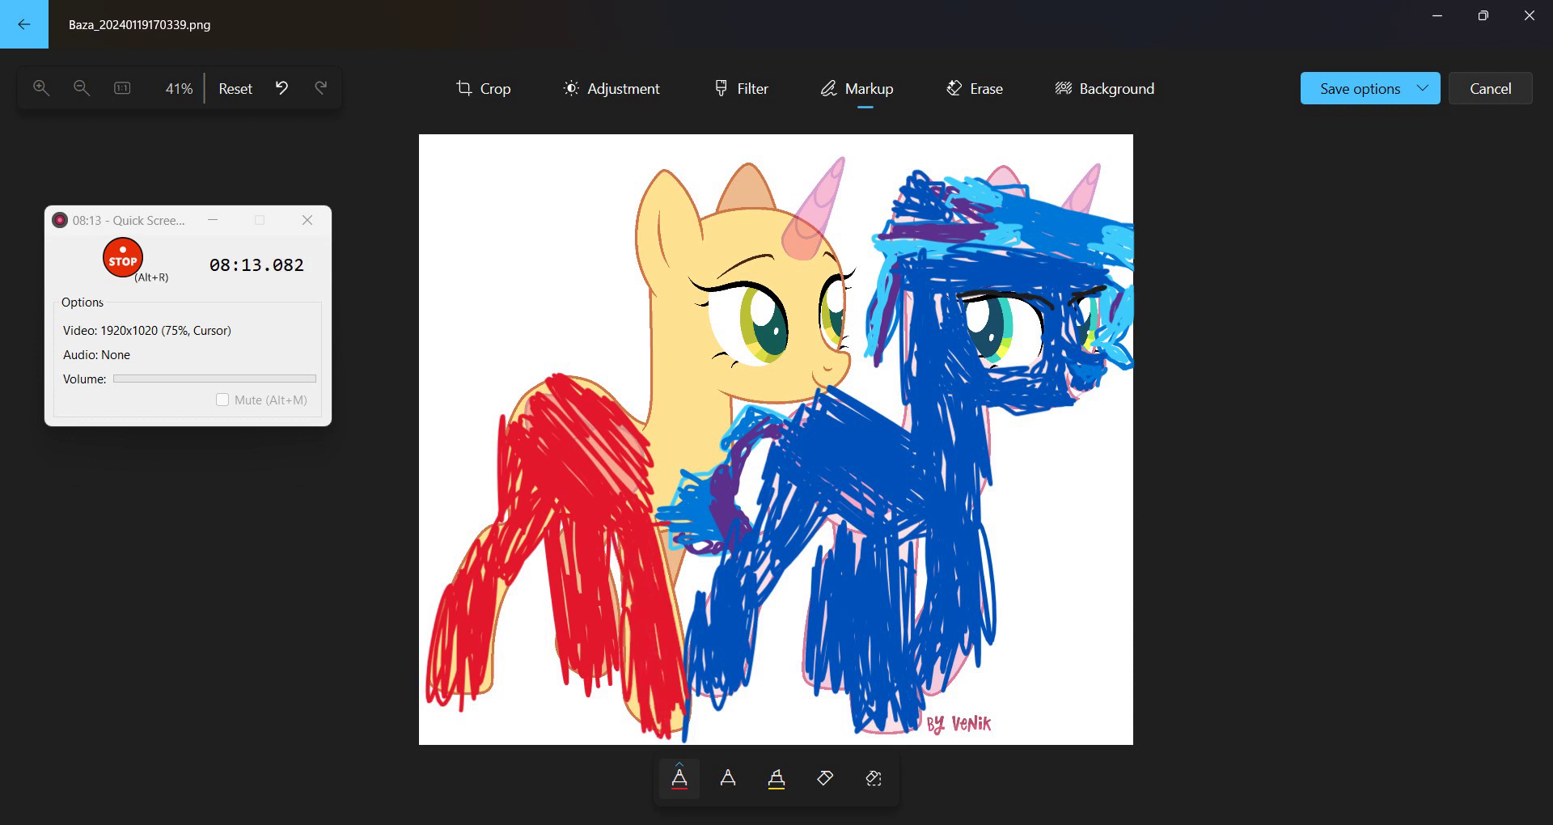
# Colour the yellow pony's chest, neck and near ear red, and add red strokes along its jaw and mouth
pyautogui.moveTo(660, 534)
pyautogui.mouseDown()
pyautogui.moveTo(669, 582)
pyautogui.moveTo(708, 532)
pyautogui.moveTo(675, 569)
pyautogui.mouseUp()
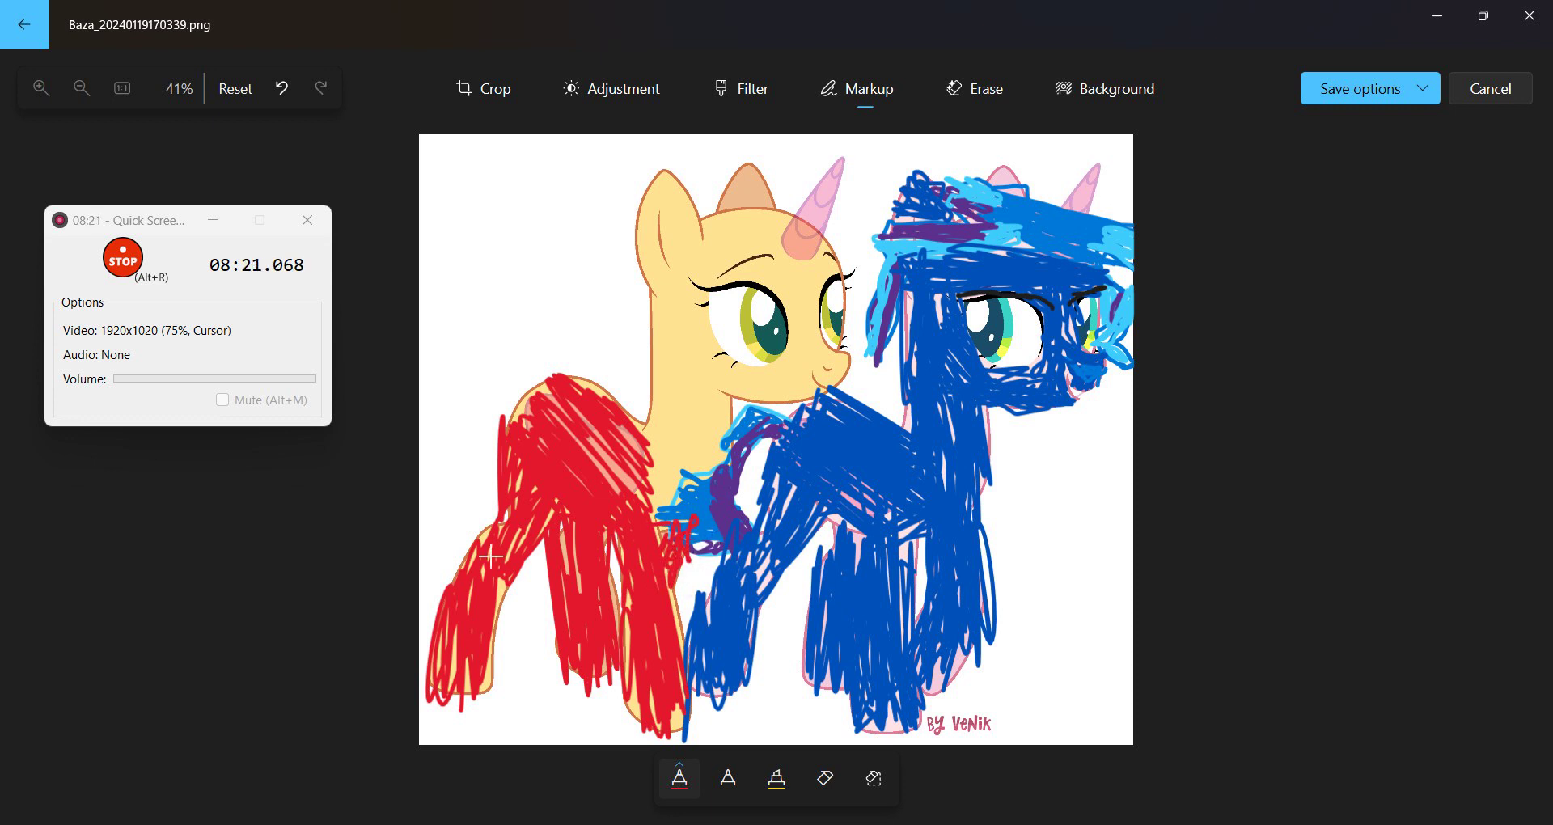
pyautogui.moveTo(647, 477)
pyautogui.mouseDown()
pyautogui.moveTo(677, 510)
pyautogui.moveTo(635, 466)
pyautogui.moveTo(692, 490)
pyautogui.moveTo(639, 453)
pyautogui.moveTo(720, 441)
pyautogui.moveTo(671, 477)
pyautogui.moveTo(651, 449)
pyautogui.moveTo(720, 432)
pyautogui.moveTo(639, 417)
pyautogui.moveTo(728, 405)
pyautogui.moveTo(651, 393)
pyautogui.moveTo(732, 380)
pyautogui.moveTo(663, 372)
pyautogui.moveTo(732, 364)
pyautogui.moveTo(672, 409)
pyautogui.moveTo(643, 356)
pyautogui.moveTo(671, 295)
pyautogui.moveTo(643, 214)
pyautogui.moveTo(691, 190)
pyautogui.moveTo(647, 182)
pyautogui.moveTo(675, 324)
pyautogui.moveTo(688, 242)
pyautogui.moveTo(698, 356)
pyautogui.moveTo(707, 250)
pyautogui.moveTo(688, 368)
pyautogui.mouseUp()
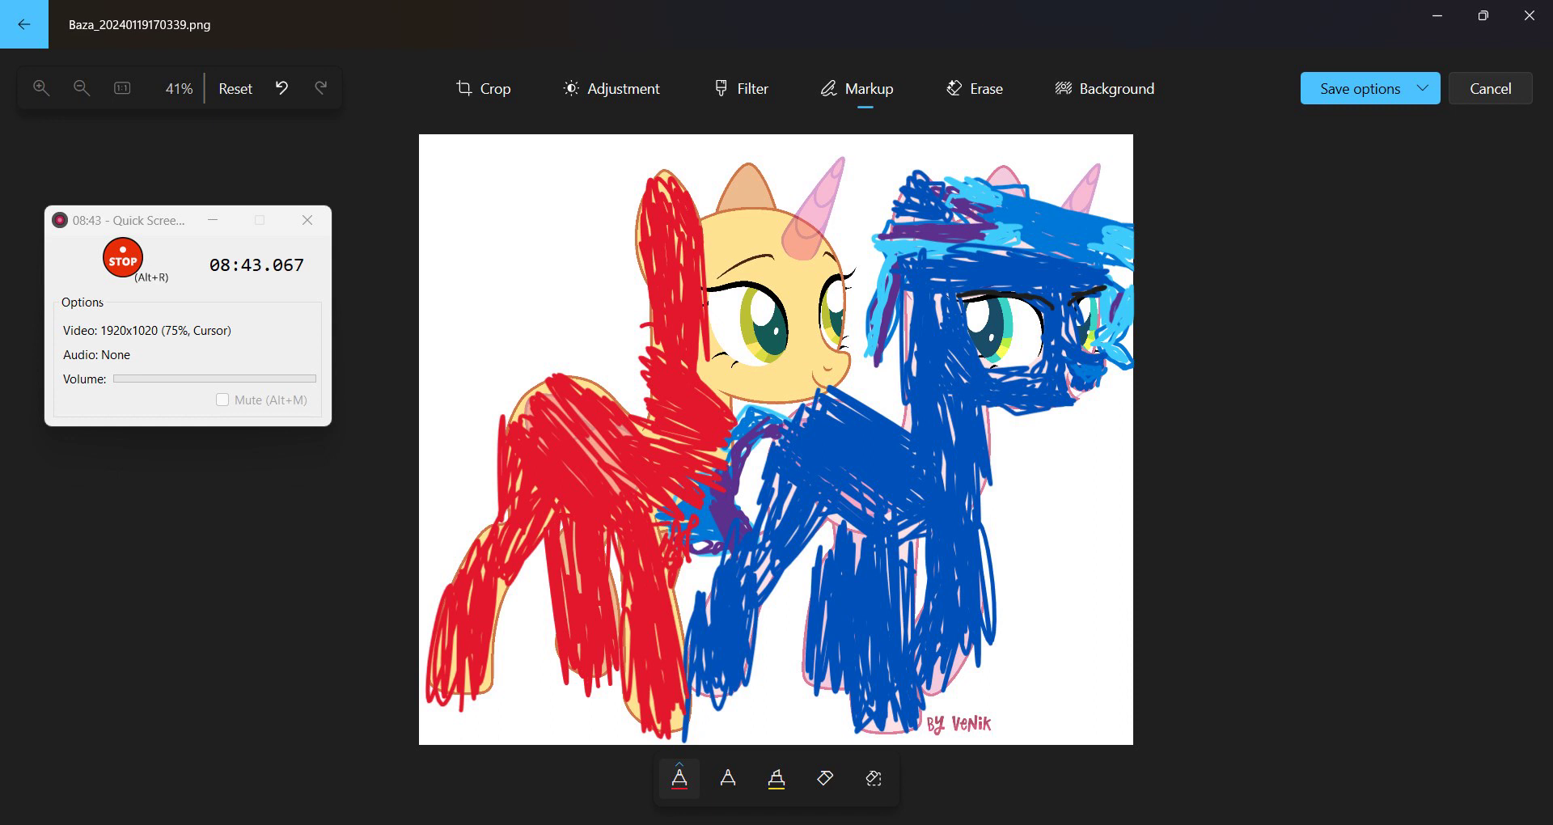
pyautogui.moveTo(749, 376)
pyautogui.mouseDown()
pyautogui.moveTo(710, 348)
pyautogui.moveTo(746, 388)
pyautogui.moveTo(683, 362)
pyautogui.moveTo(751, 409)
pyautogui.moveTo(696, 378)
pyautogui.moveTo(807, 416)
pyautogui.moveTo(825, 387)
pyautogui.mouseUp()
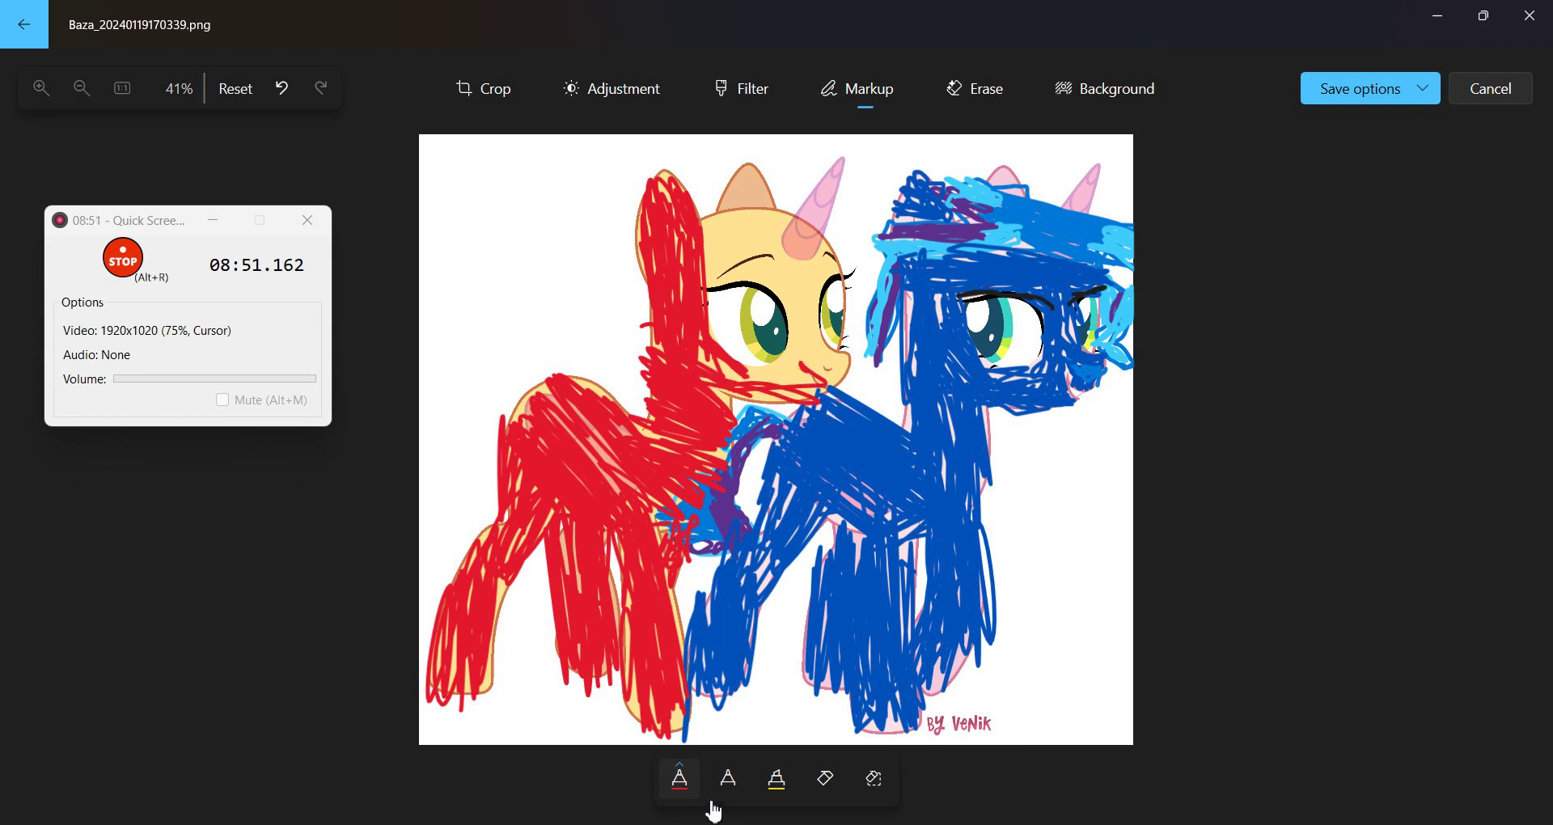
# Draw a short black mouth line on the yellow pony's muzzle
pyautogui.click(681, 792)
pyautogui.click(831, 660)
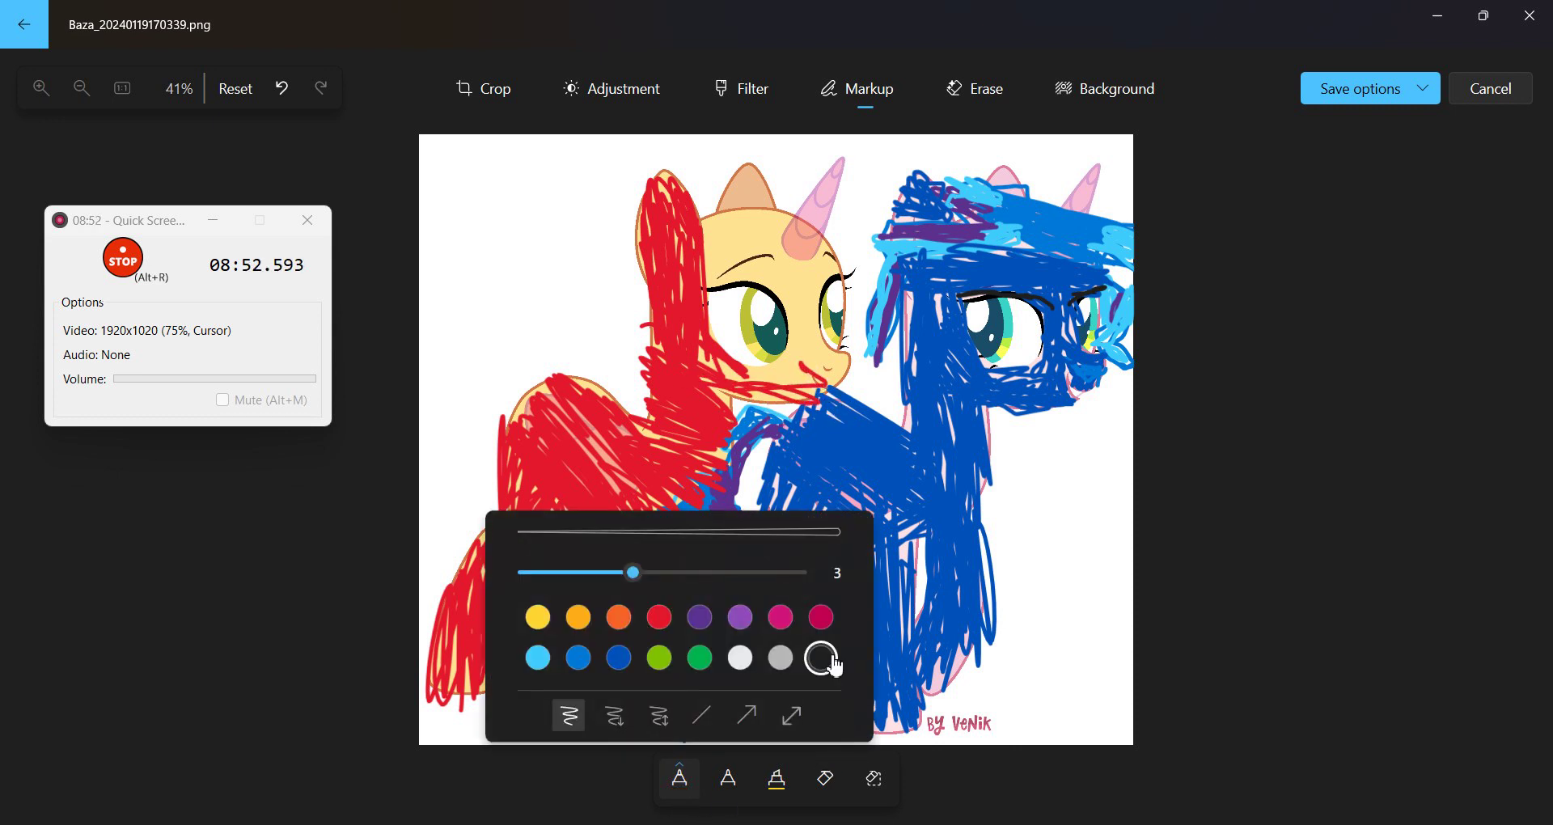
pyautogui.click(841, 402)
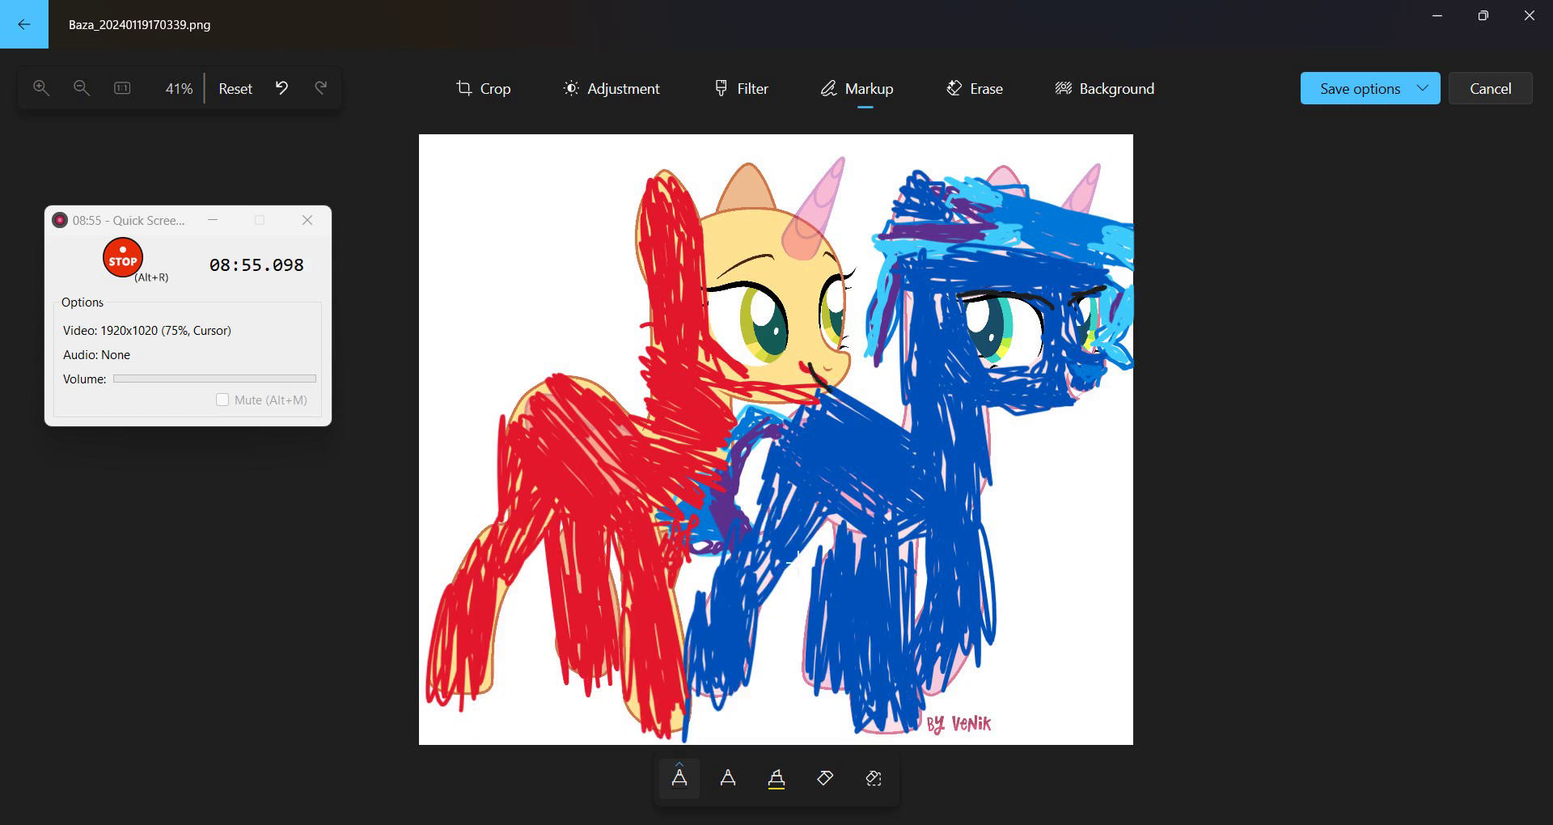
# Switch the pen back to red and fill the yellow pony's muzzle, nose and lower cheek around the mouth line
pyautogui.click(681, 791)
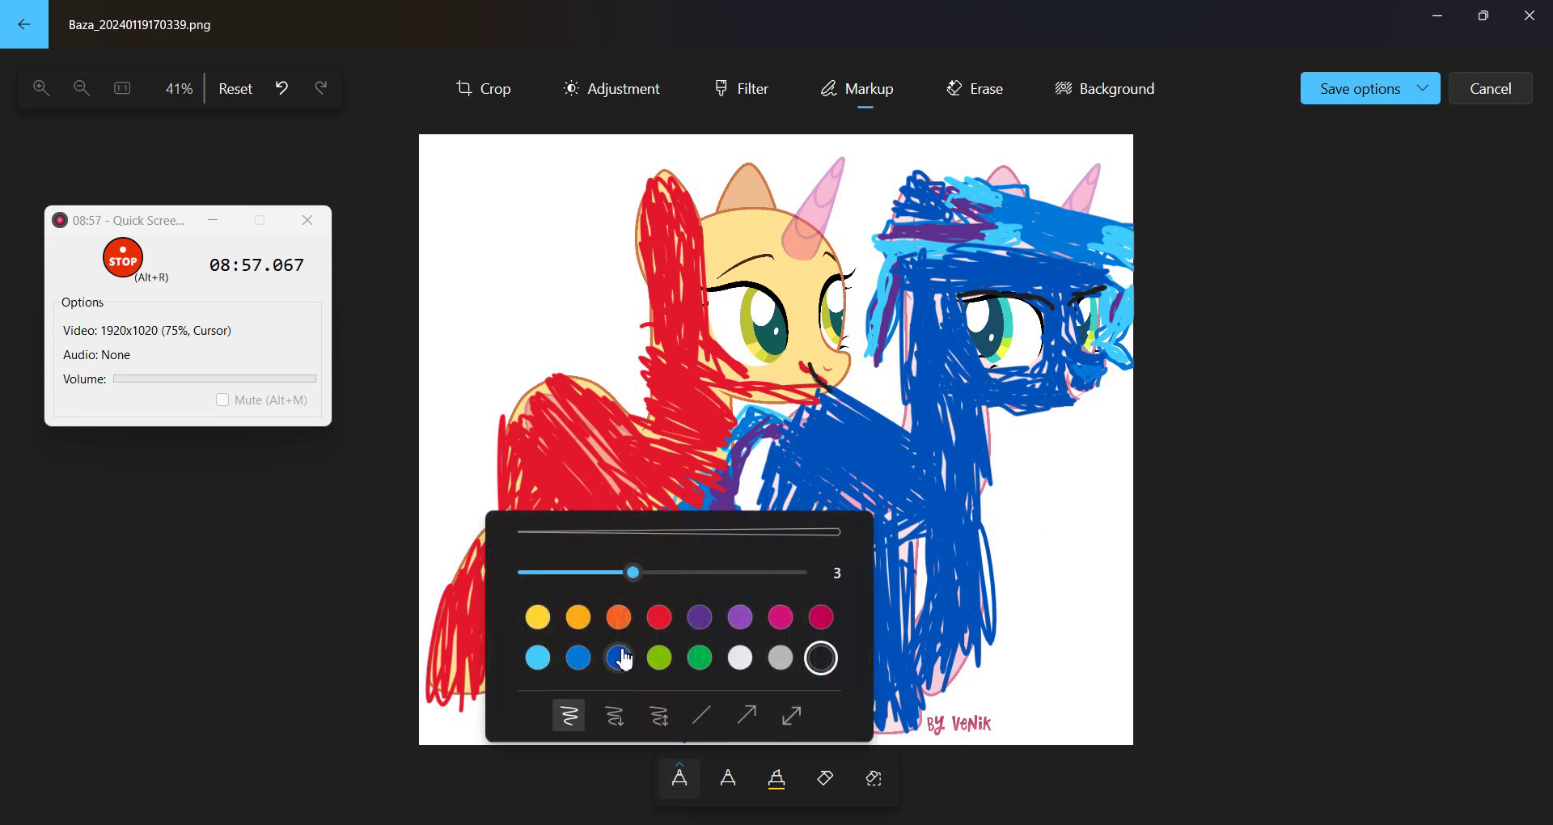
pyautogui.click(659, 617)
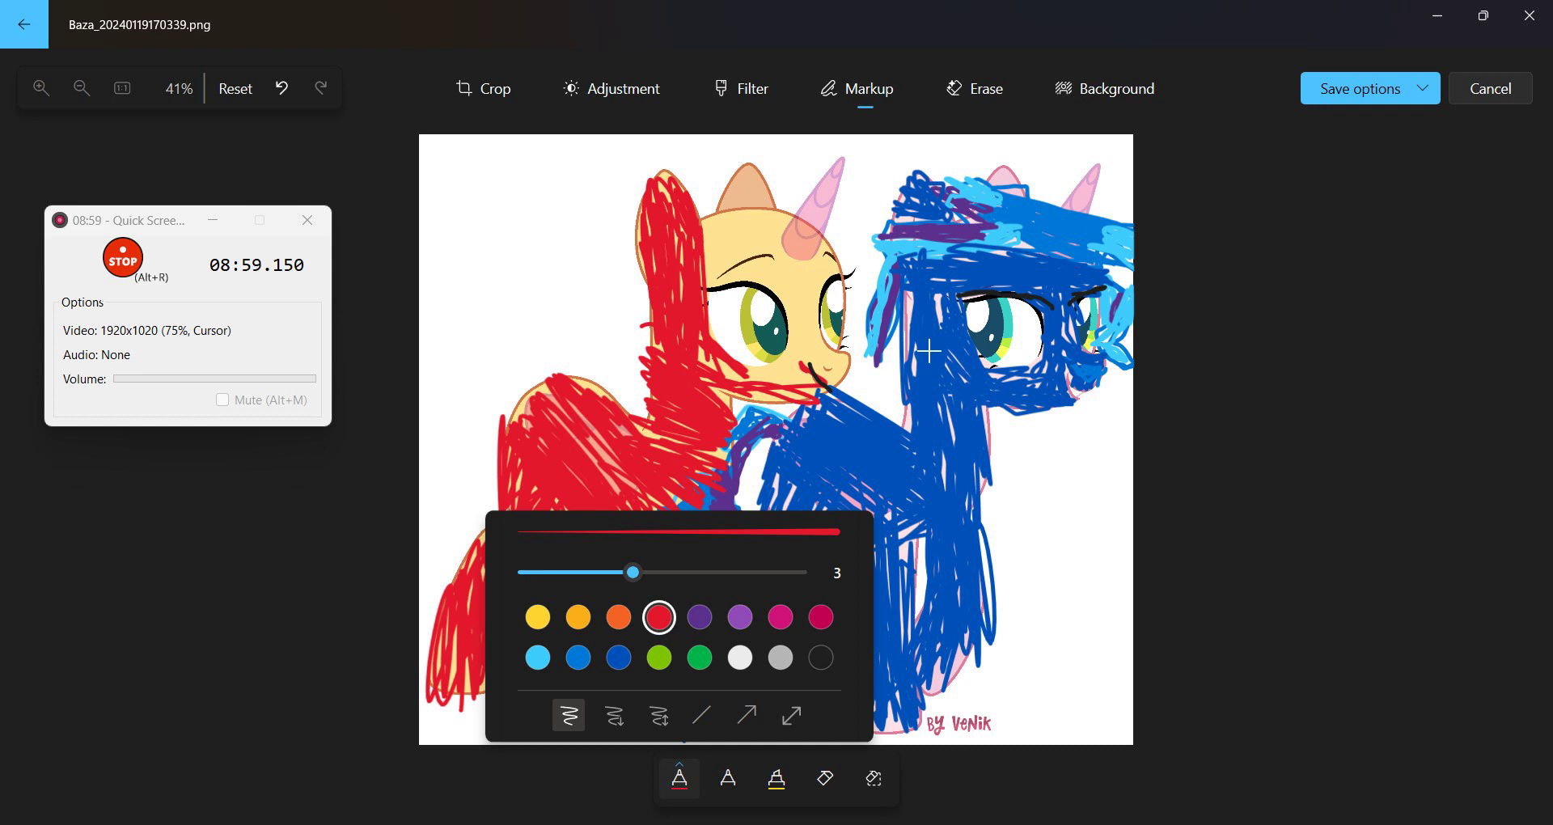
pyautogui.click(923, 418)
pyautogui.moveTo(740, 376)
pyautogui.mouseDown()
pyautogui.moveTo(766, 381)
pyautogui.moveTo(726, 401)
pyautogui.moveTo(810, 394)
pyautogui.moveTo(833, 364)
pyautogui.mouseUp()
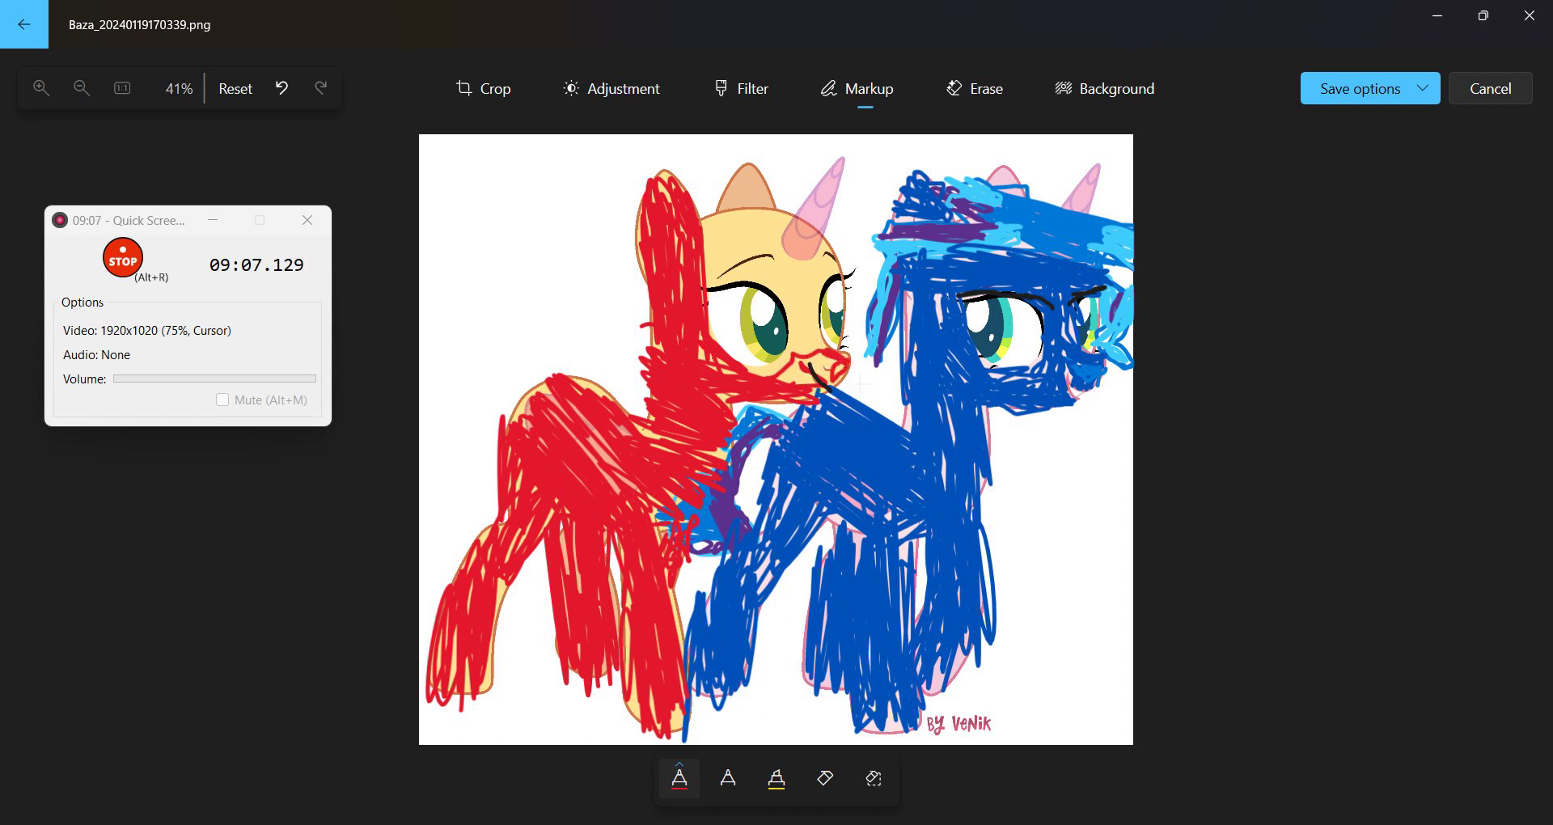
pyautogui.moveTo(838, 384)
pyautogui.mouseDown()
pyautogui.moveTo(826, 372)
pyautogui.moveTo(846, 373)
pyautogui.mouseUp()
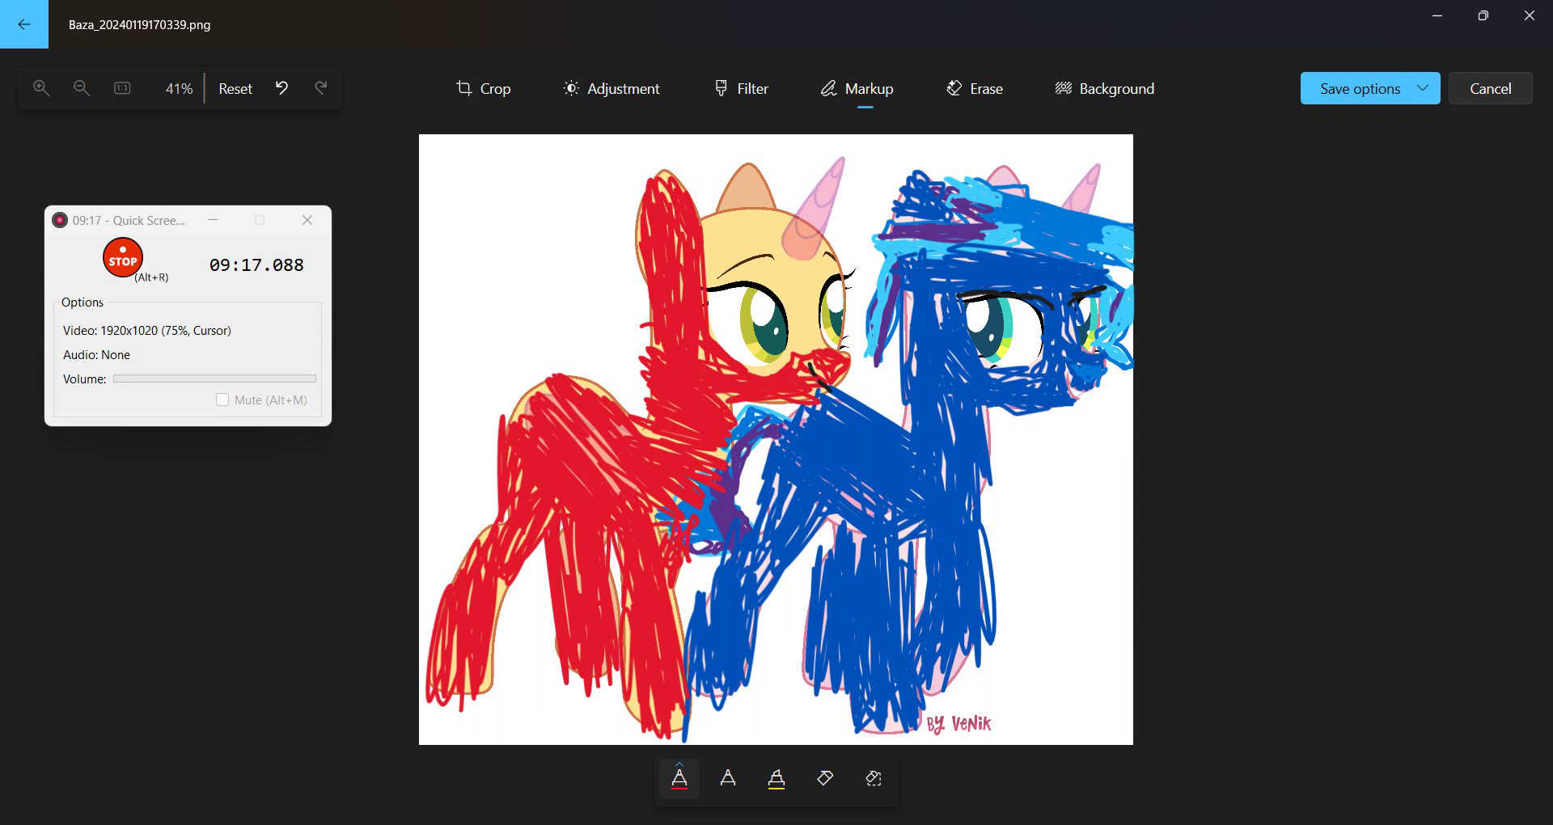
# Fill the area between the yellow pony's eyes, its forehead and its far ear in red
pyautogui.moveTo(777, 332)
pyautogui.mouseDown()
pyautogui.moveTo(801, 316)
pyautogui.moveTo(809, 338)
pyautogui.mouseUp()
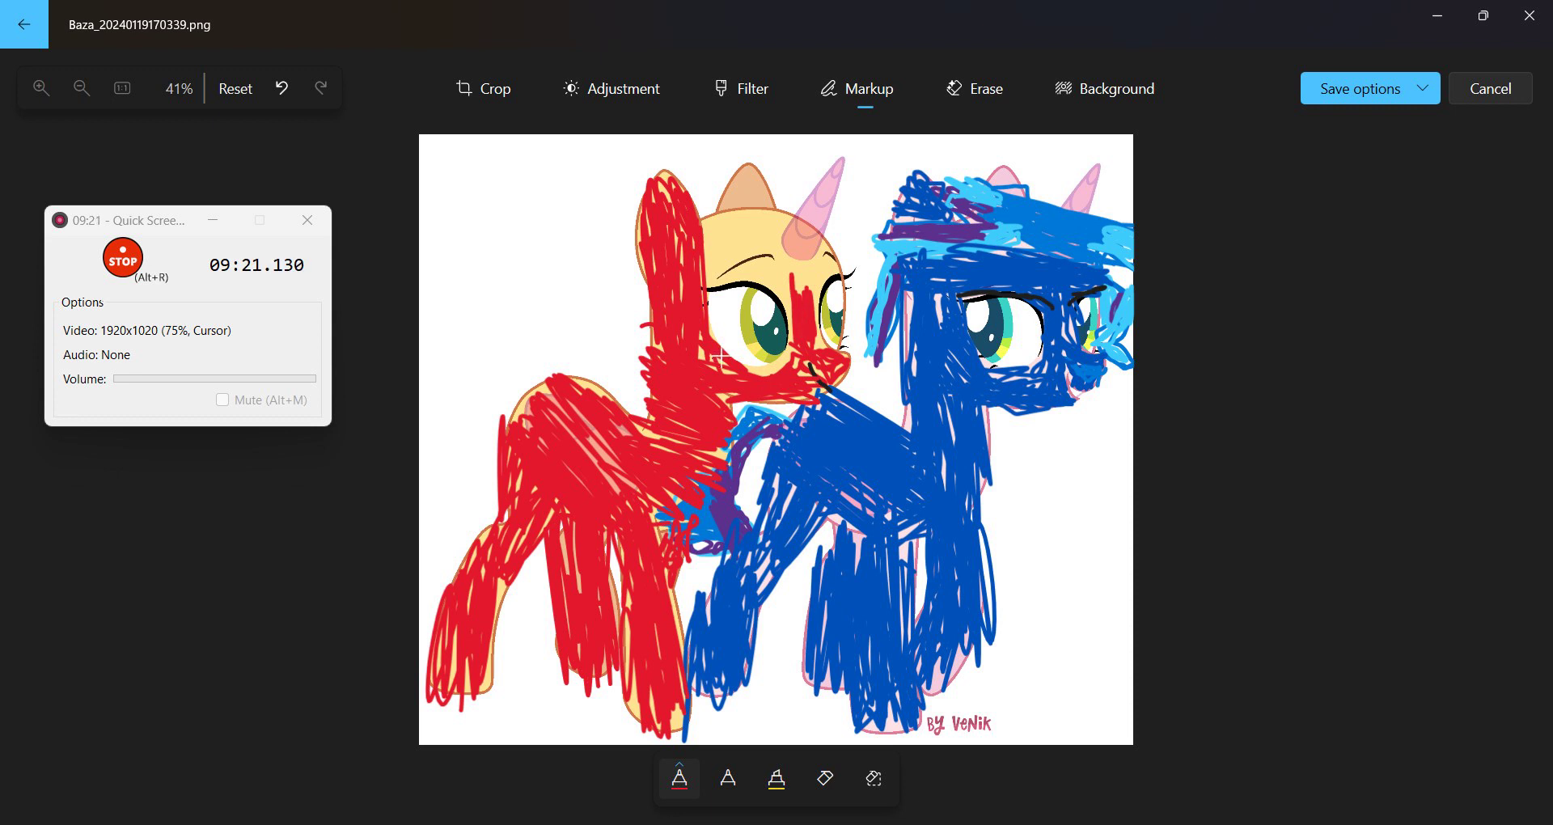
pyautogui.moveTo(781, 275)
pyautogui.mouseDown()
pyautogui.moveTo(697, 275)
pyautogui.moveTo(710, 297)
pyautogui.moveTo(822, 295)
pyautogui.moveTo(801, 299)
pyautogui.moveTo(833, 267)
pyautogui.moveTo(867, 281)
pyautogui.mouseUp()
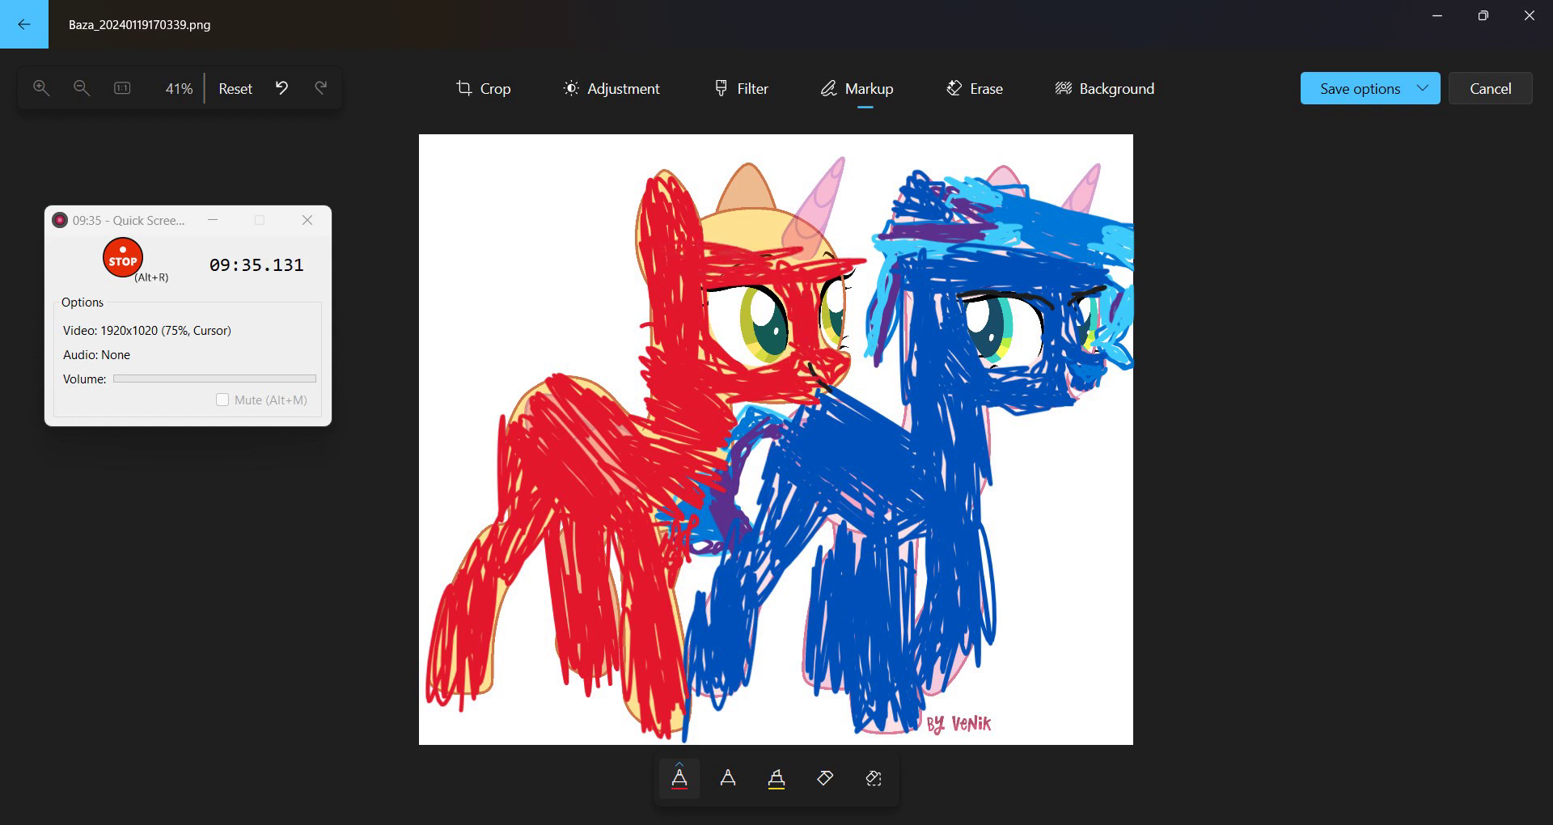
pyautogui.moveTo(711, 249)
pyautogui.mouseDown()
pyautogui.moveTo(846, 245)
pyautogui.moveTo(698, 214)
pyautogui.moveTo(804, 235)
pyautogui.mouseUp()
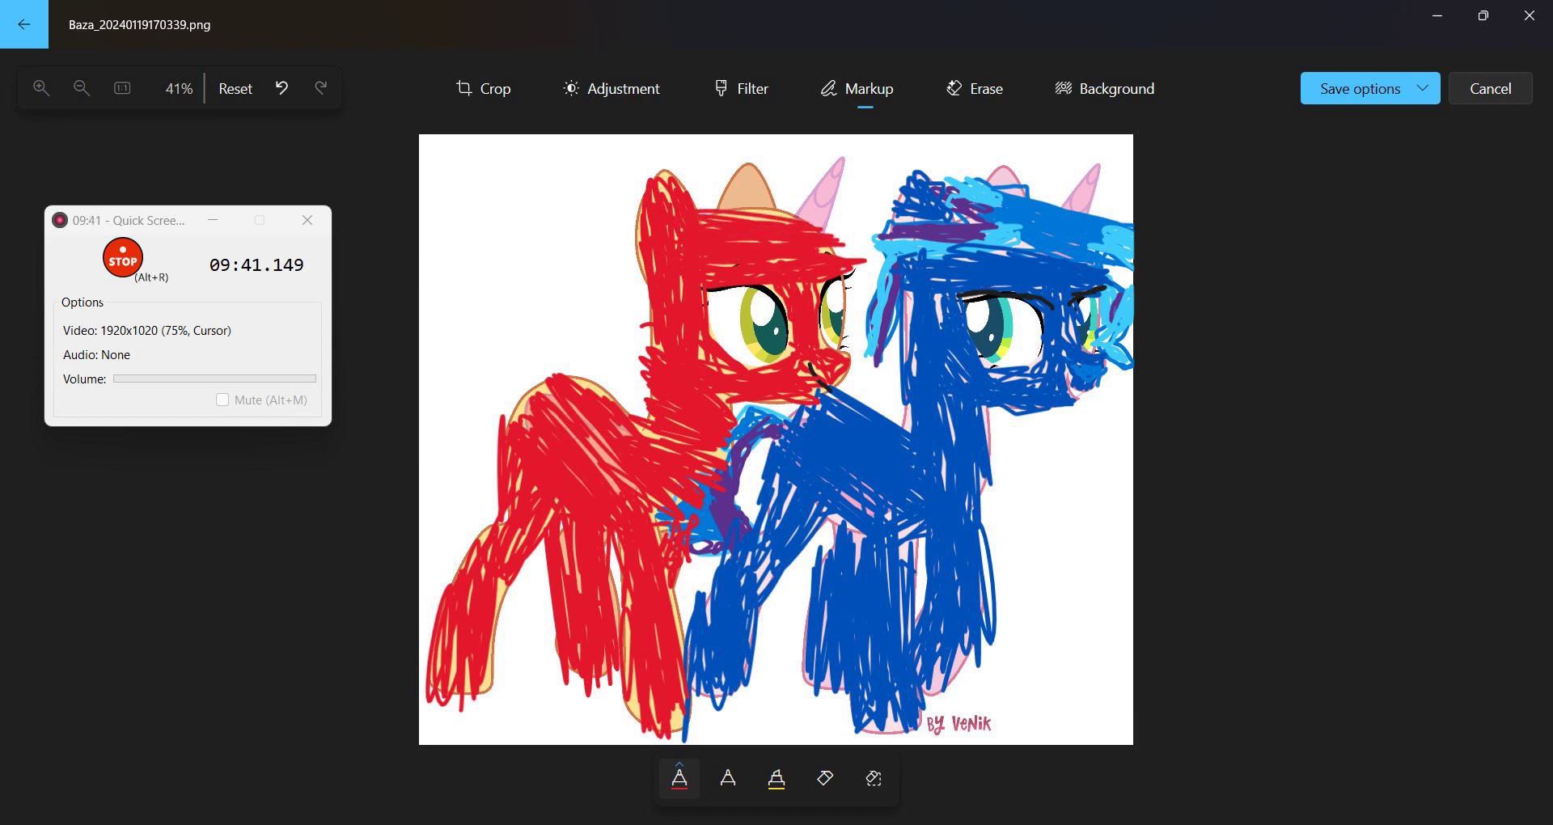
pyautogui.moveTo(695, 212)
pyautogui.mouseDown()
pyautogui.moveTo(745, 170)
pyautogui.moveTo(768, 191)
pyautogui.moveTo(752, 169)
pyautogui.moveTo(712, 202)
pyautogui.moveTo(727, 218)
pyautogui.mouseUp()
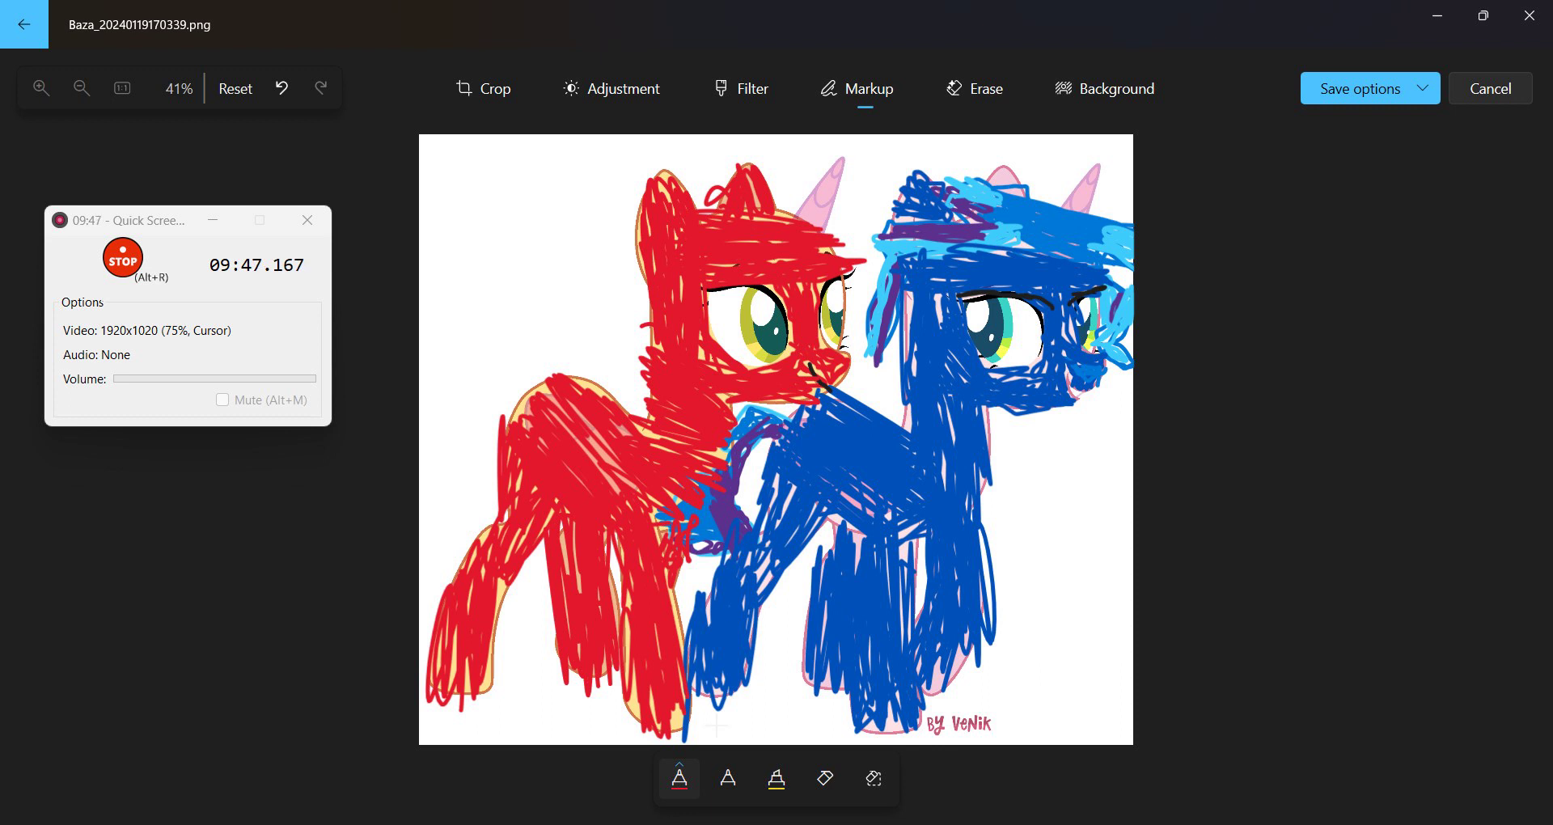
# Outline a curved mane lock behind the red pony's neck in light green
pyautogui.click(679, 794)
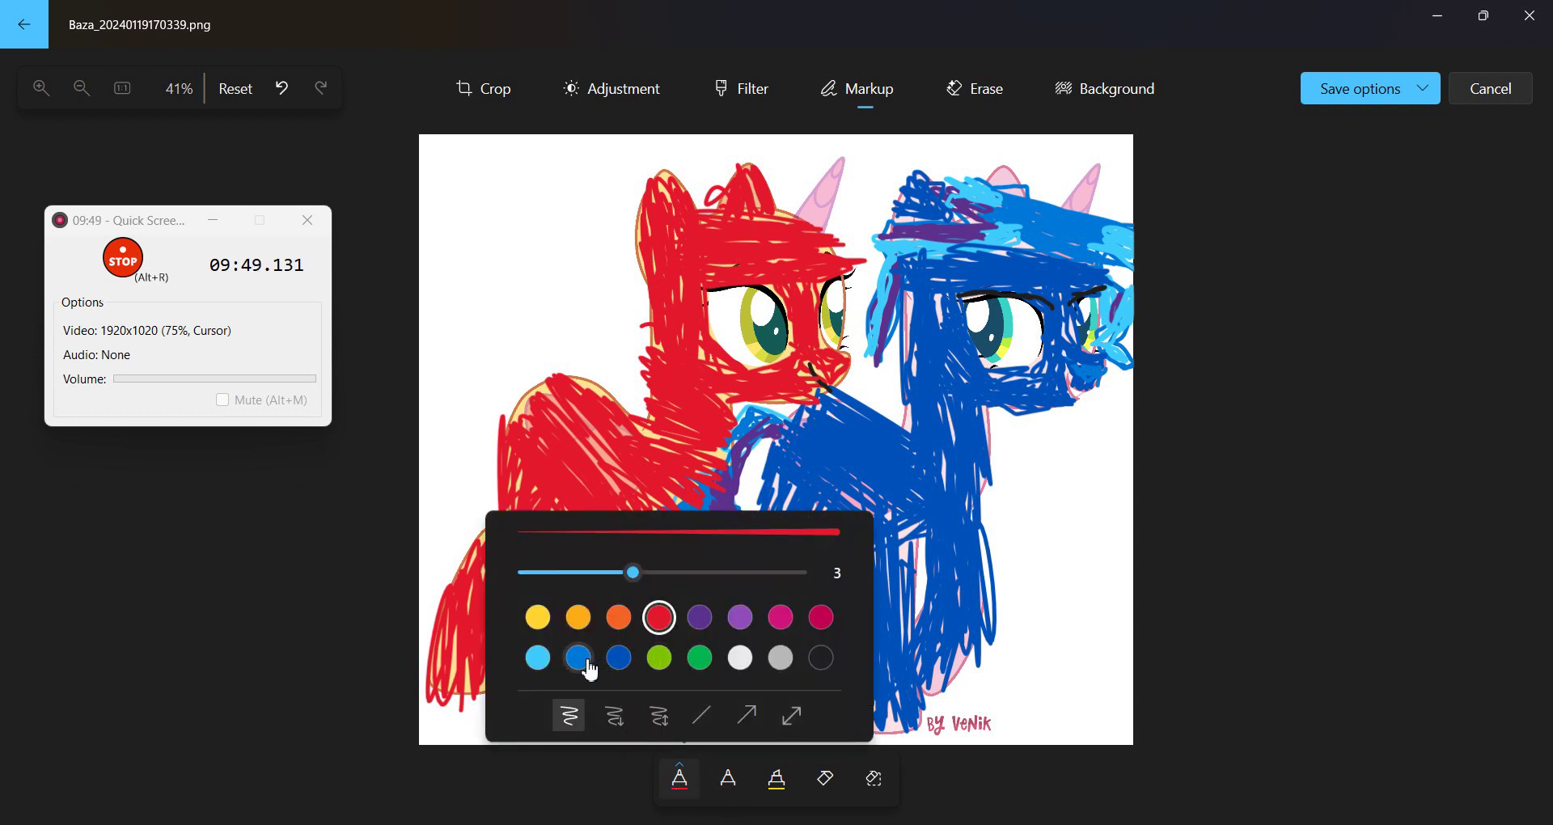
pyautogui.click(623, 662)
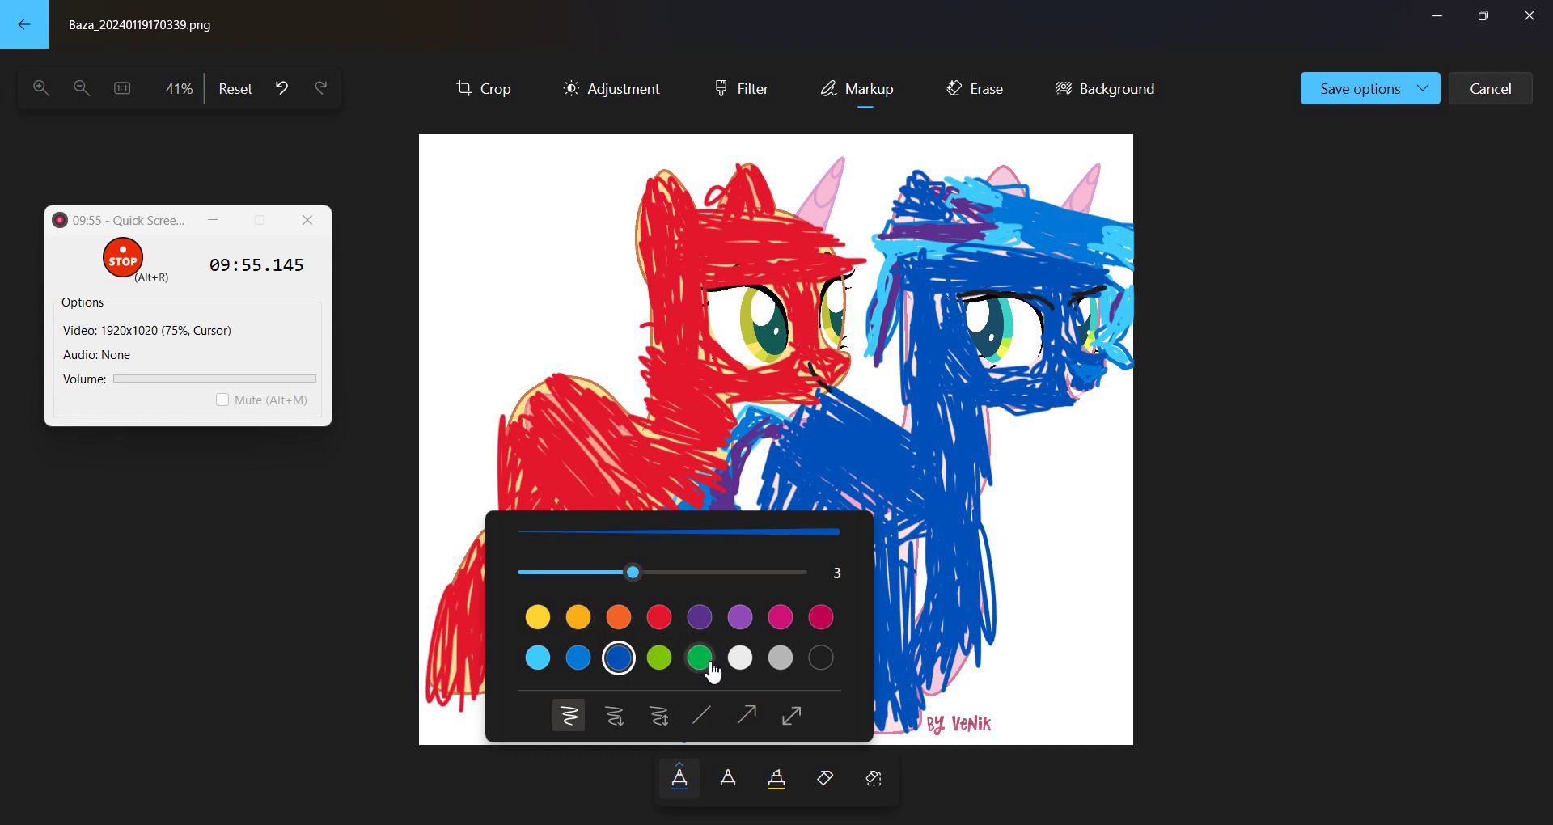
pyautogui.click(662, 660)
pyautogui.moveTo(652, 202)
pyautogui.mouseDown()
pyautogui.moveTo(619, 220)
pyautogui.moveTo(647, 375)
pyautogui.moveTo(592, 334)
pyautogui.mouseUp()
pyautogui.moveTo(652, 197)
pyautogui.mouseDown()
pyautogui.moveTo(604, 194)
pyautogui.moveTo(561, 281)
pyautogui.mouseUp()
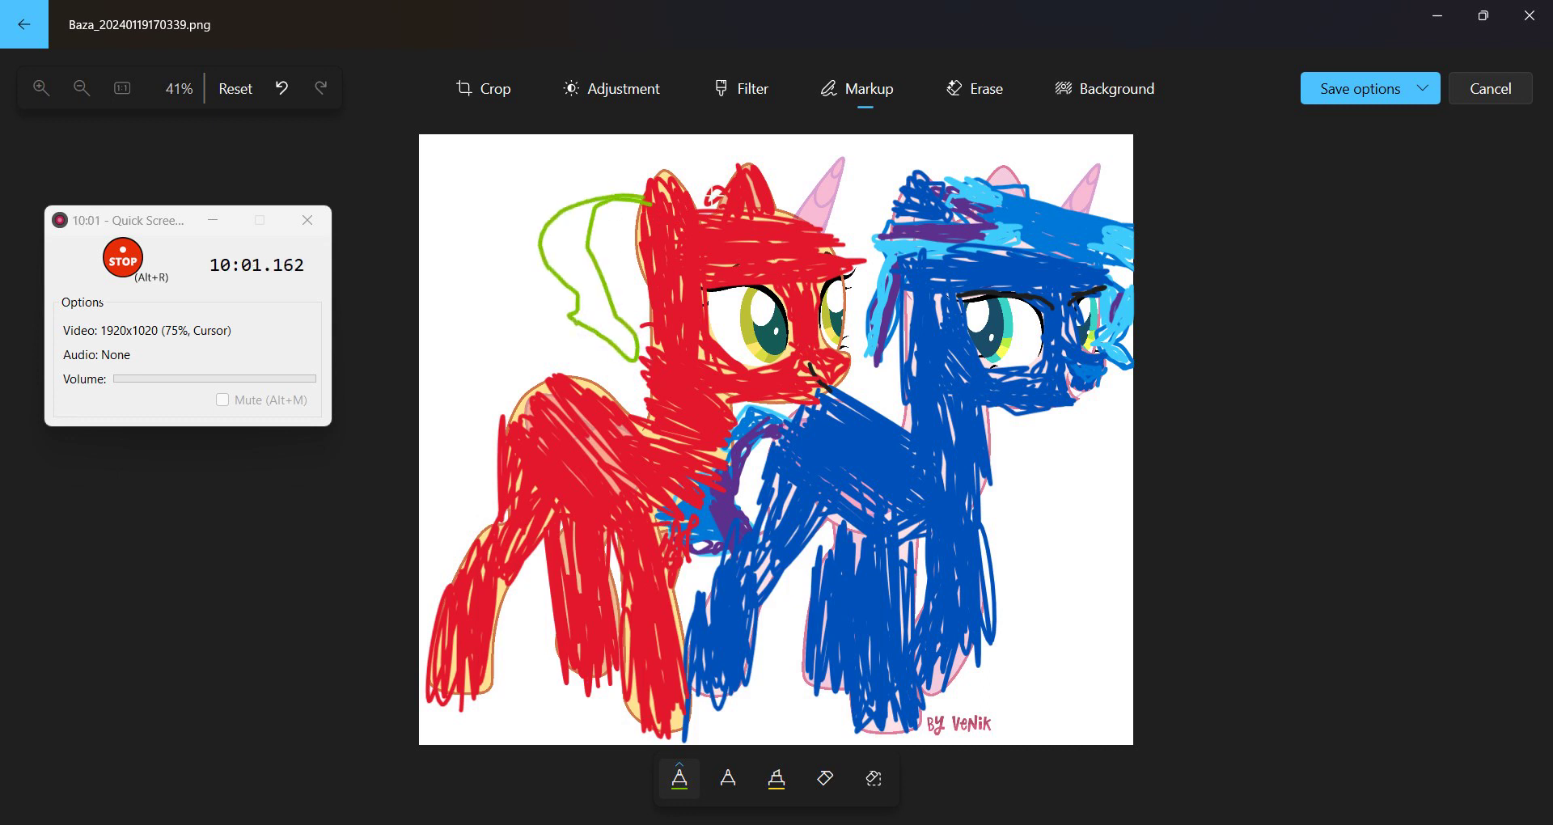
# Outline the red pony's forelock across its forehead and a curled tail behind its rump in light green
pyautogui.moveTo(650, 199)
pyautogui.mouseDown()
pyautogui.moveTo(824, 243)
pyautogui.moveTo(832, 226)
pyautogui.moveTo(851, 231)
pyautogui.moveTo(882, 298)
pyautogui.moveTo(872, 267)
pyautogui.mouseUp()
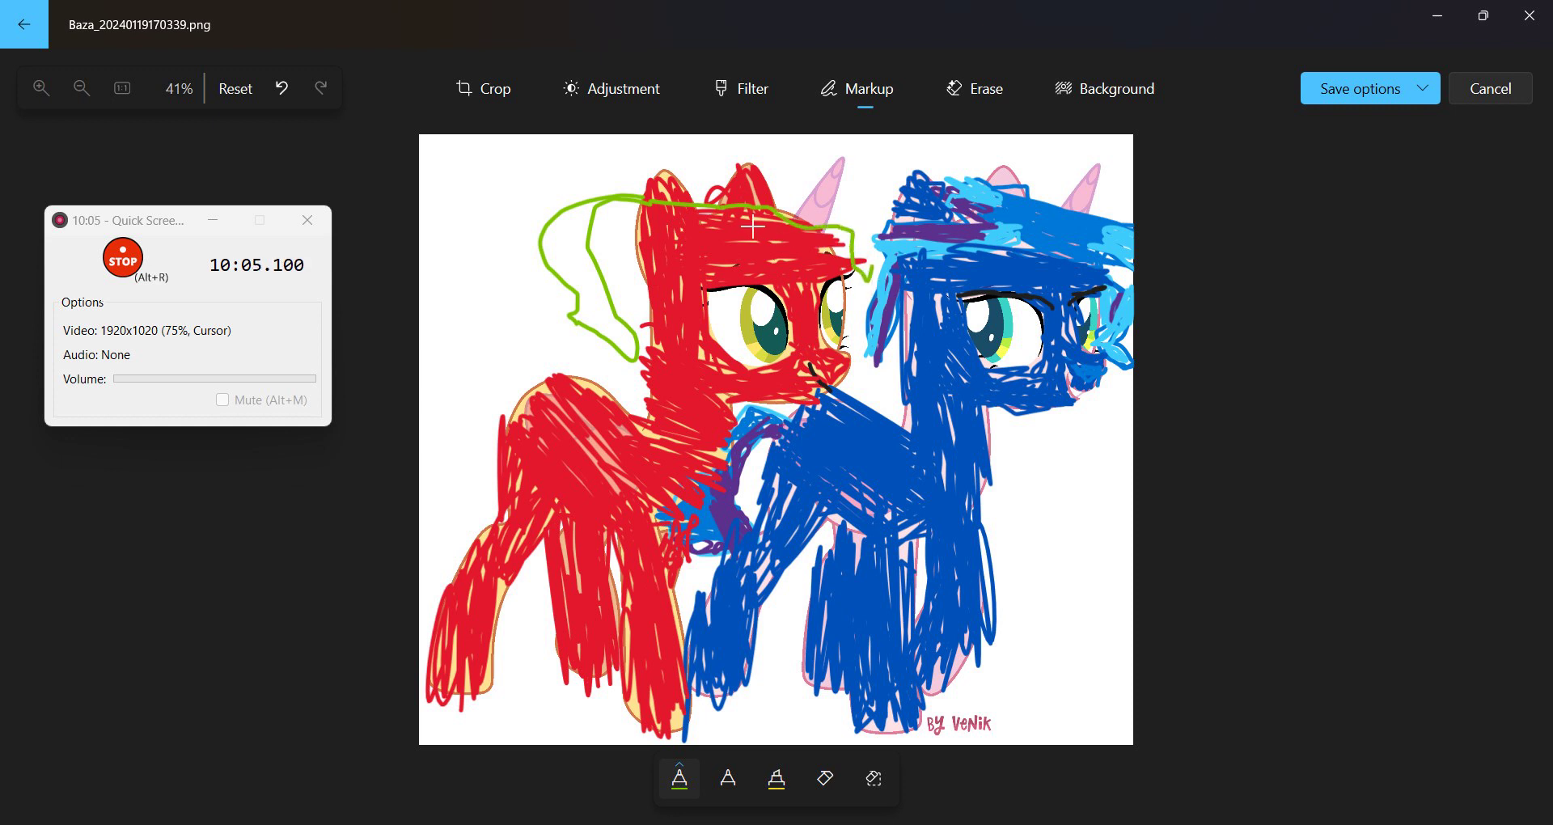
pyautogui.moveTo(723, 191)
pyautogui.mouseDown()
pyautogui.moveTo(861, 222)
pyautogui.moveTo(883, 241)
pyautogui.moveTo(895, 282)
pyautogui.mouseUp()
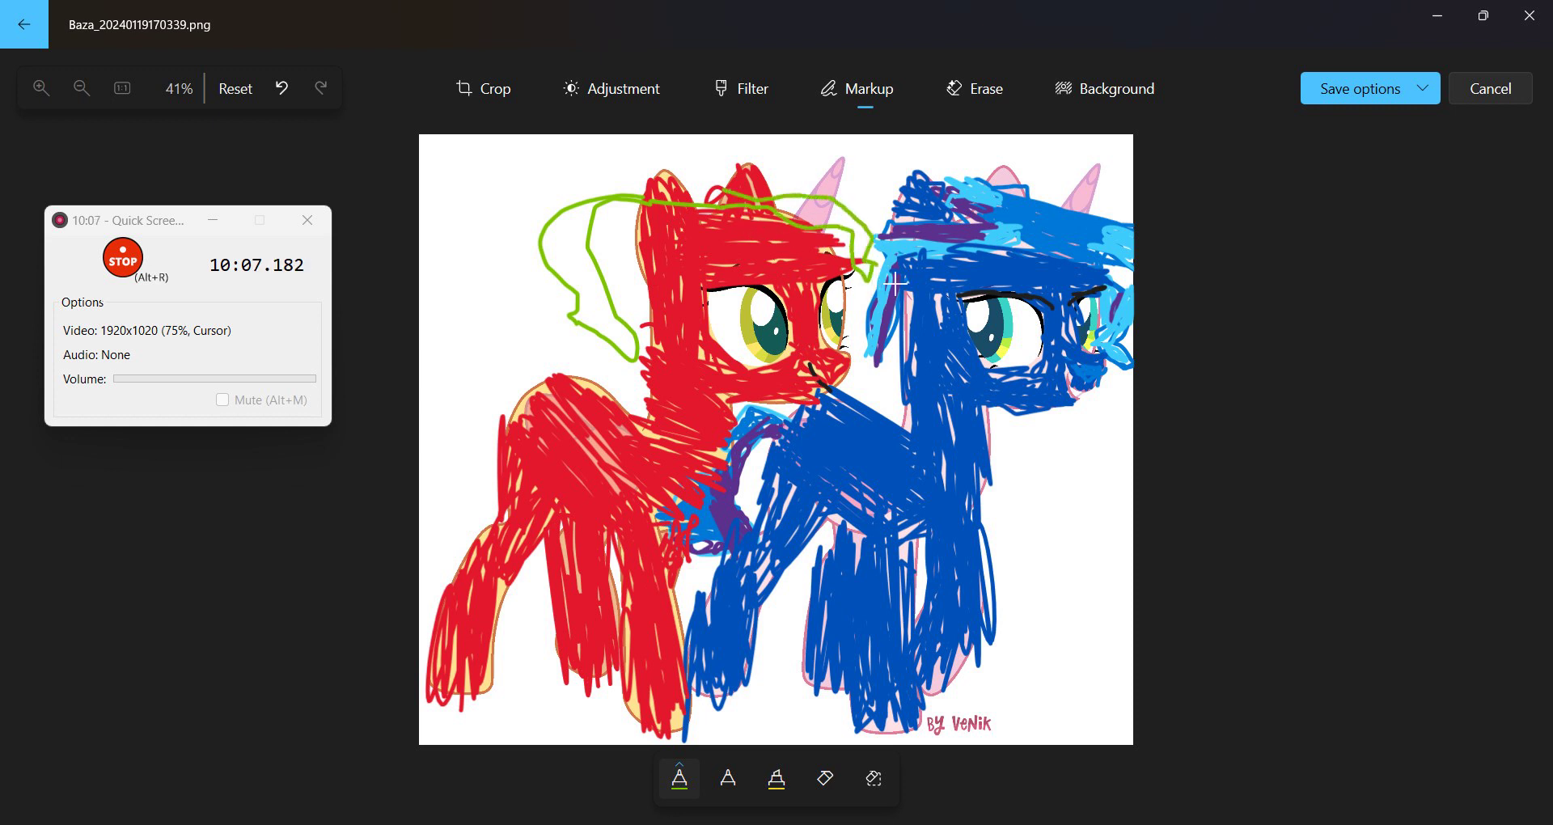
pyautogui.moveTo(747, 202); pyautogui.dragTo(684, 202)
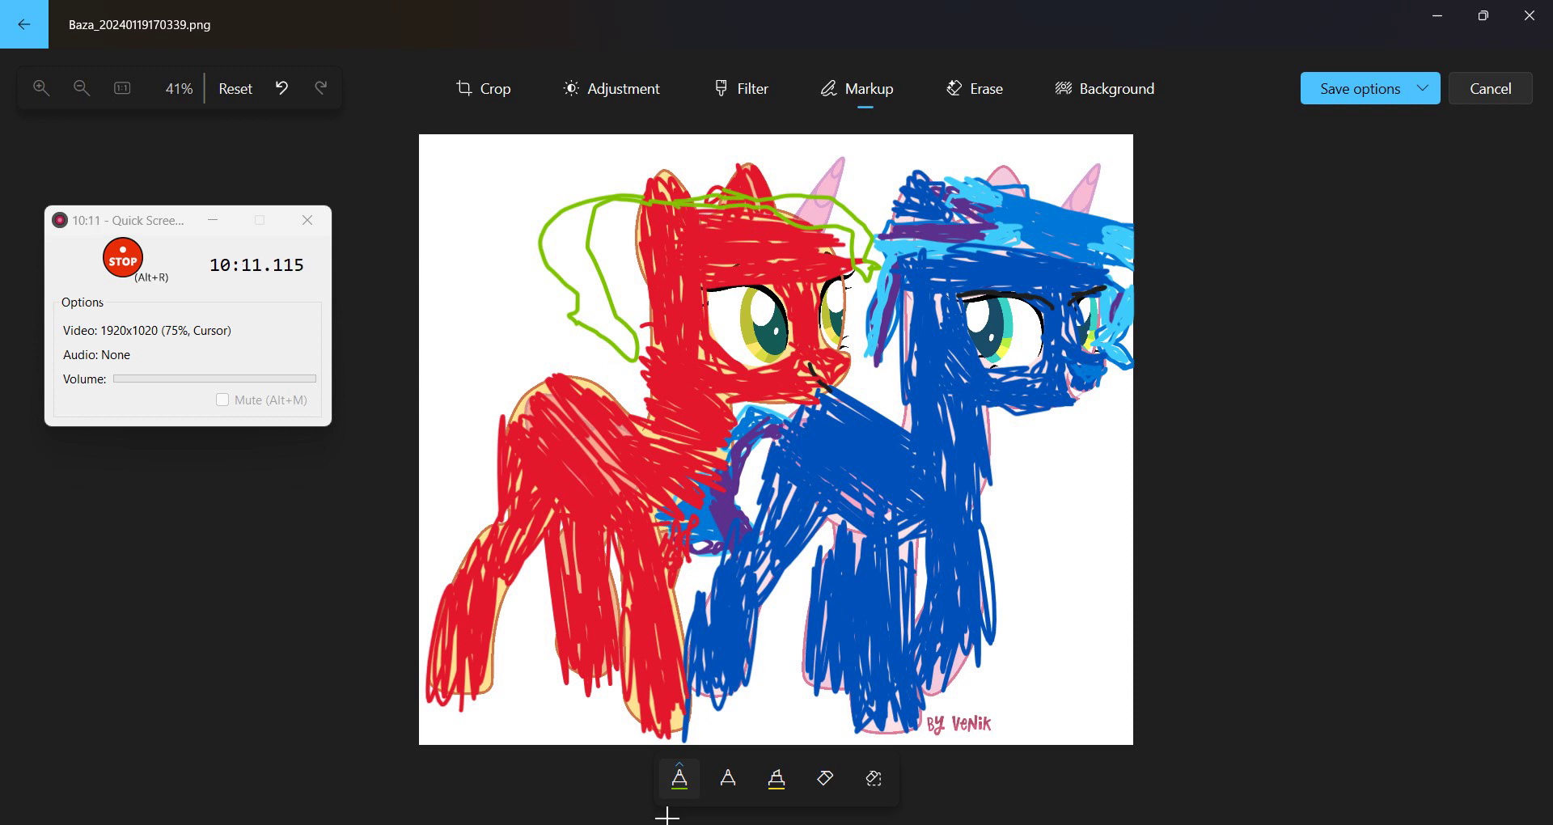
pyautogui.moveTo(514, 428)
pyautogui.mouseDown()
pyautogui.moveTo(475, 466)
pyautogui.moveTo(509, 531)
pyautogui.moveTo(474, 525)
pyautogui.moveTo(444, 483)
pyautogui.mouseUp()
pyautogui.moveTo(522, 399)
pyautogui.mouseDown()
pyautogui.moveTo(463, 404)
pyautogui.moveTo(474, 459)
pyautogui.mouseUp()
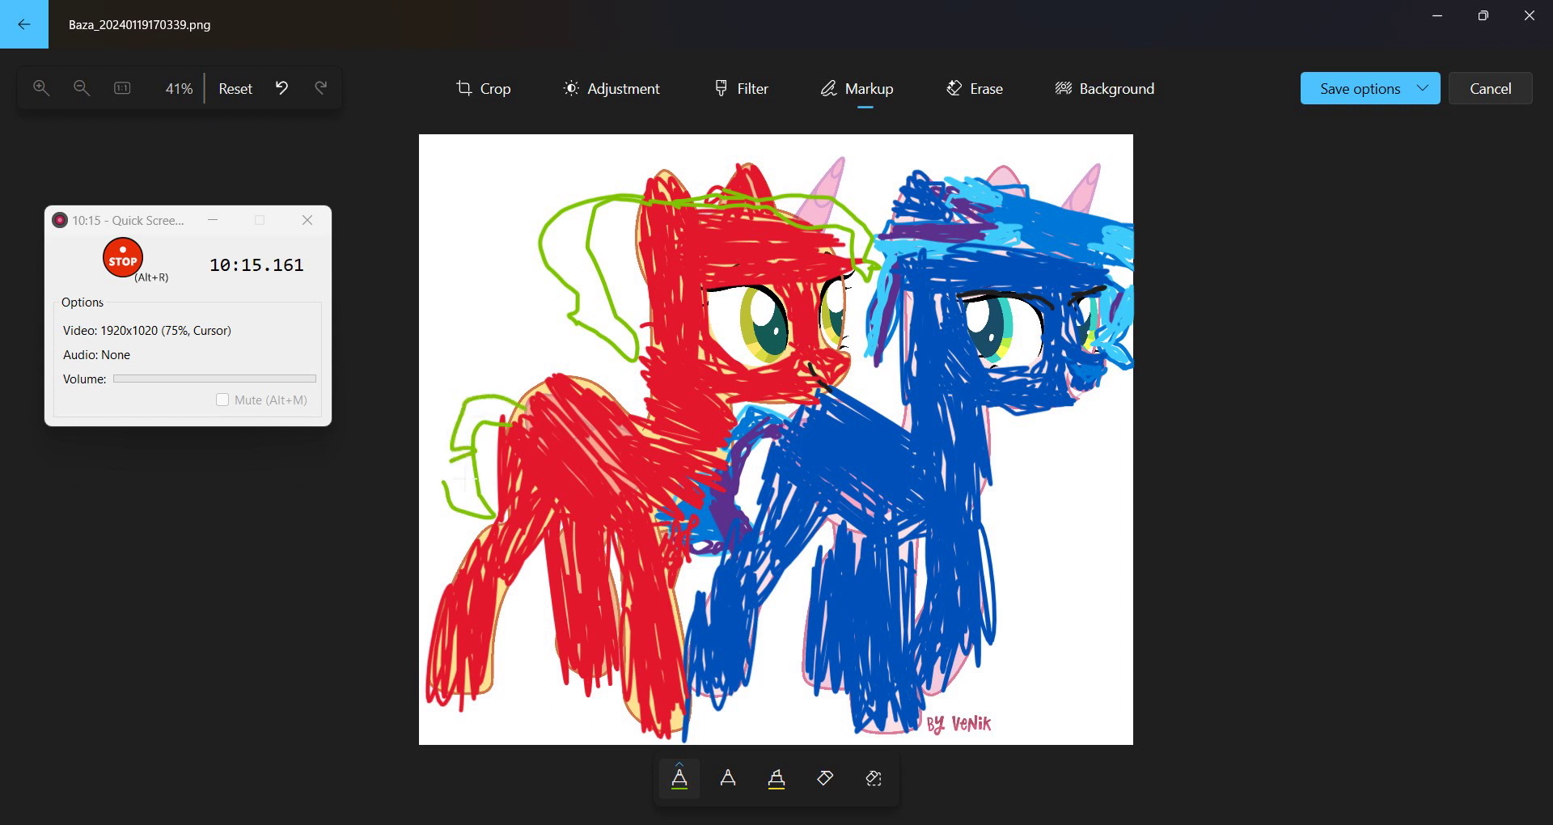
# Colour over the irises of both of the red pony's eyes in dark blue
pyautogui.click(679, 779)
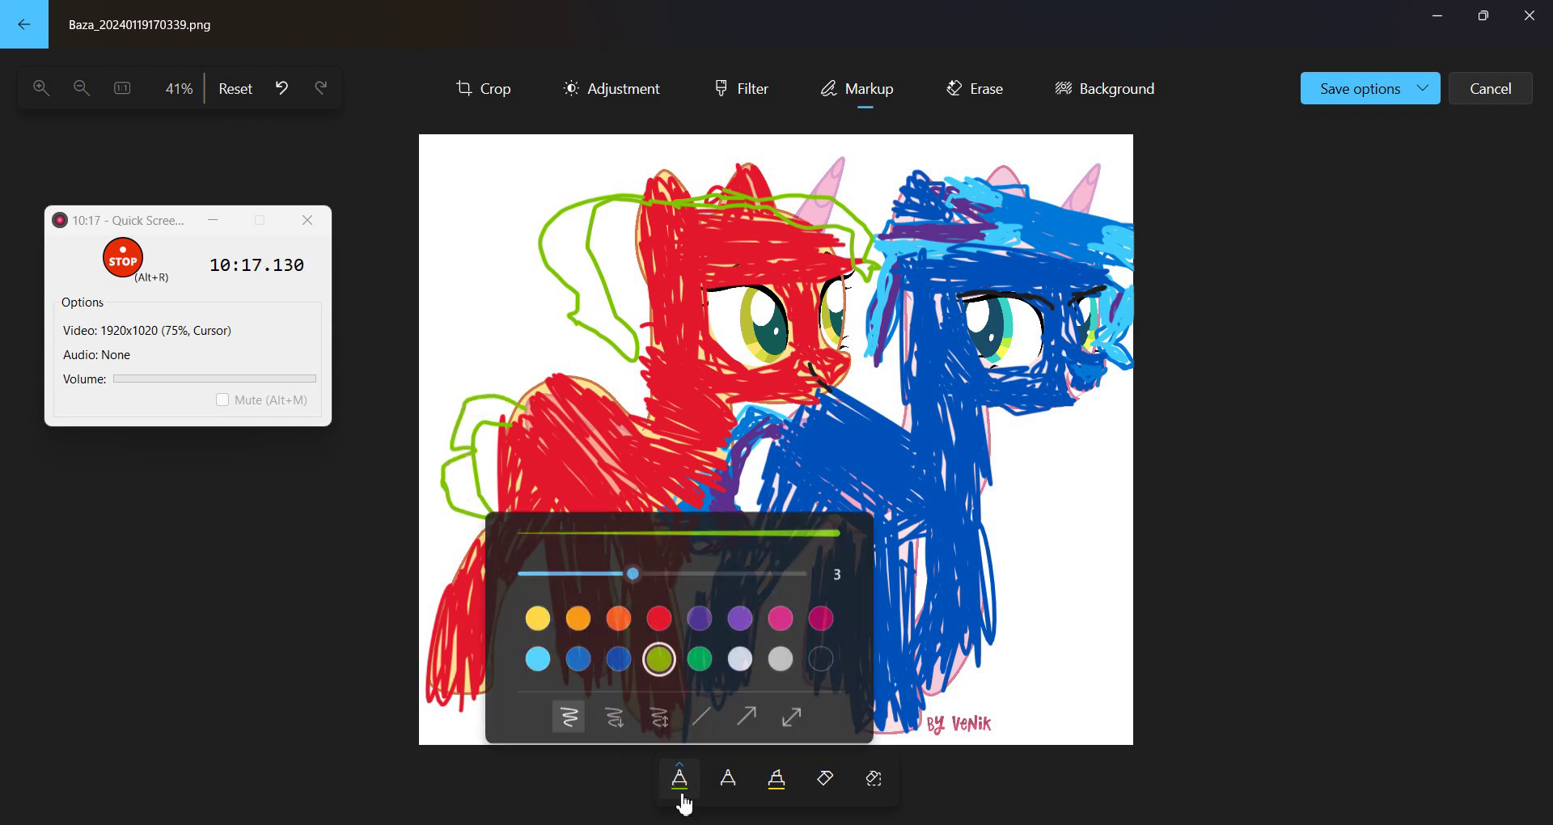
pyautogui.click(618, 657)
pyautogui.click(783, 377)
pyautogui.moveTo(777, 368)
pyautogui.mouseDown()
pyautogui.moveTo(761, 310)
pyautogui.moveTo(777, 310)
pyautogui.moveTo(760, 306)
pyautogui.moveTo(769, 358)
pyautogui.moveTo(744, 308)
pyautogui.mouseUp()
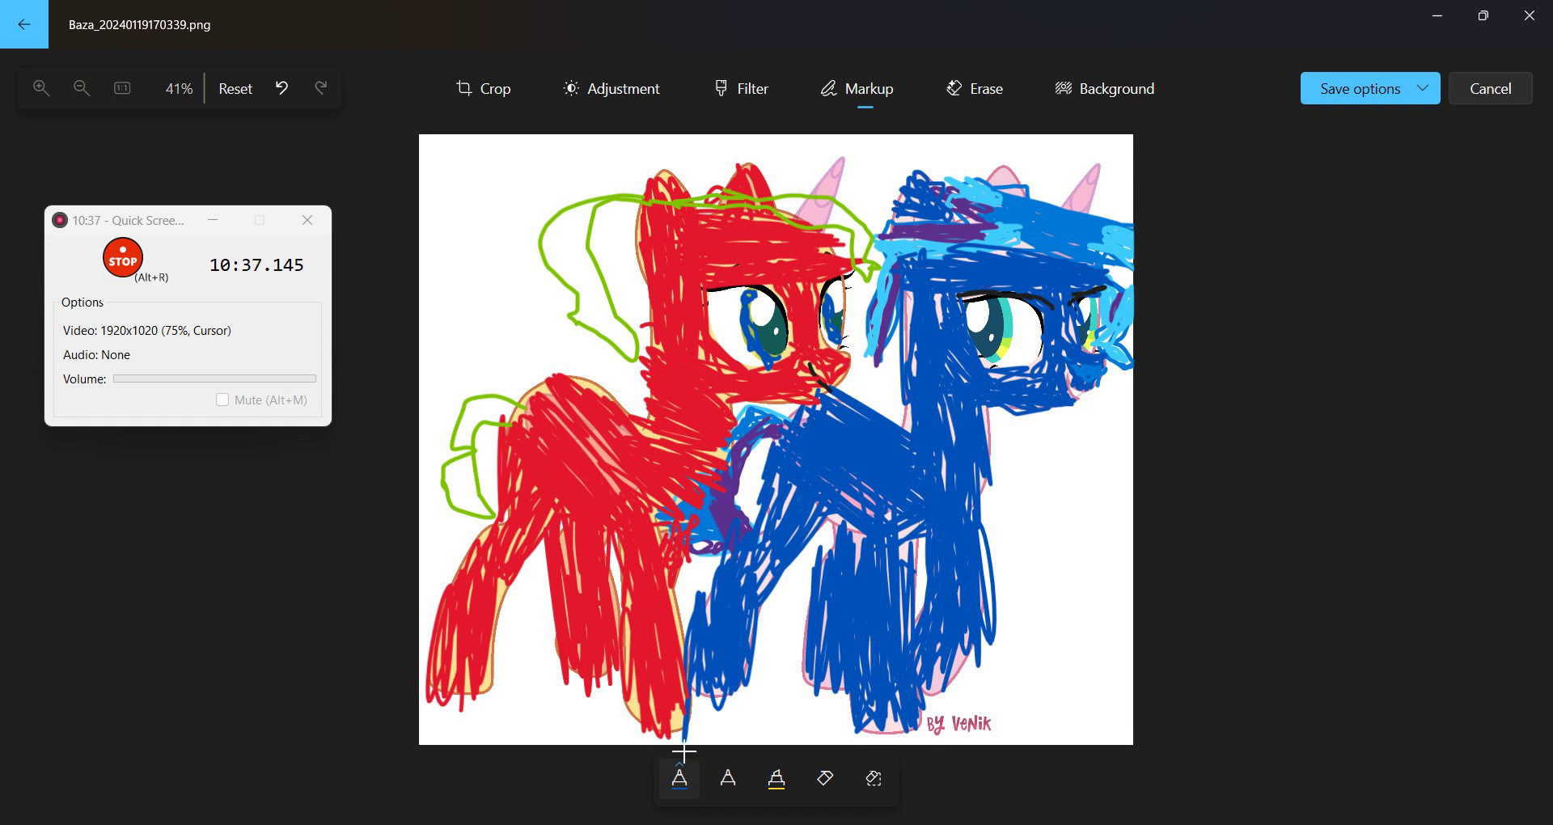
# Fill the red pony's outlined mane lock behind the neck and its outlined tail with yellow strokes
pyautogui.click(694, 783)
pyautogui.click(659, 617)
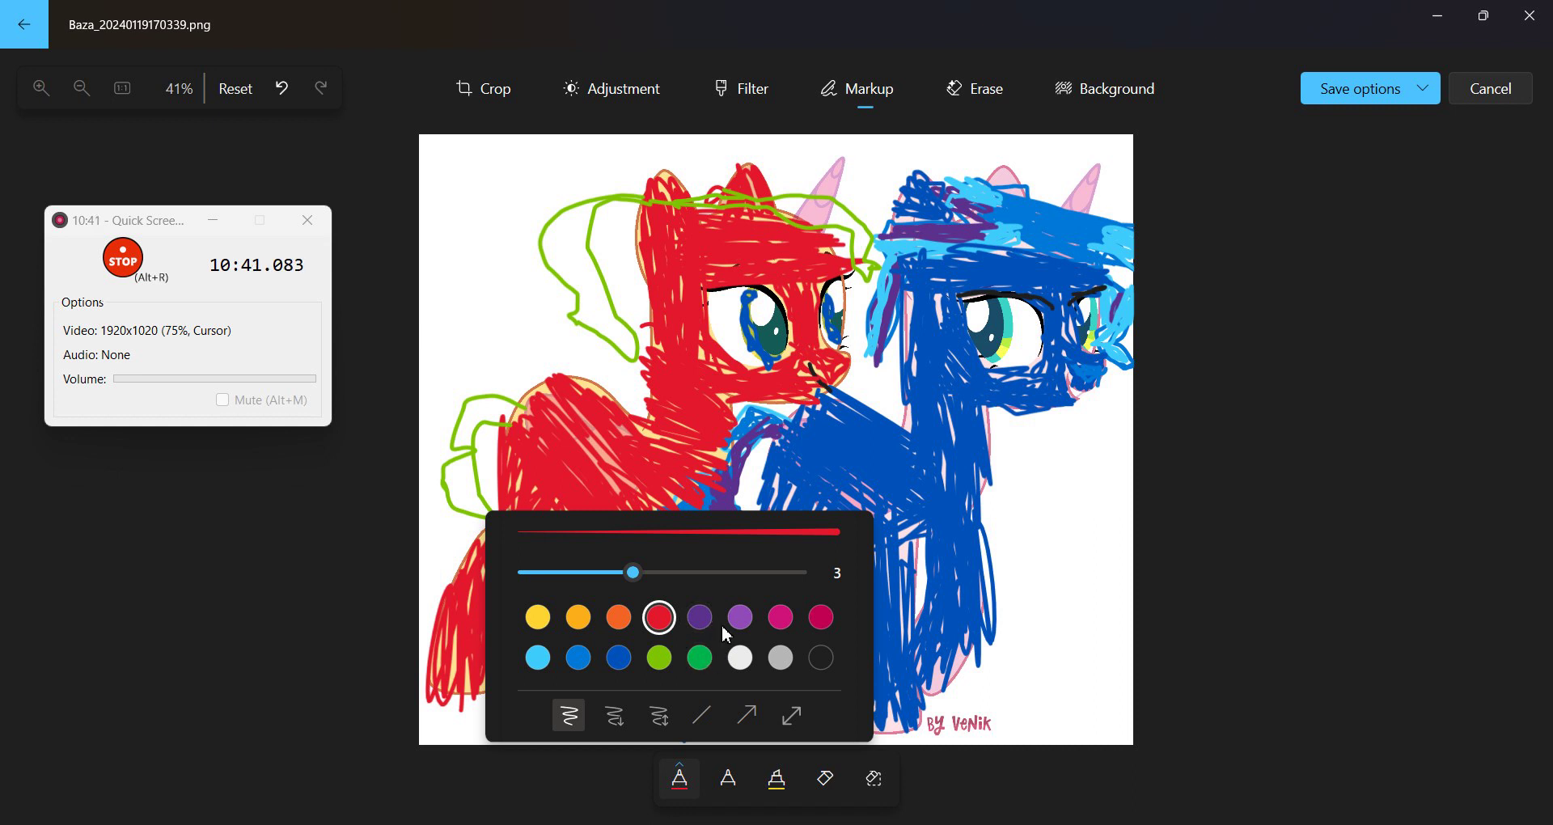
pyautogui.click(538, 618)
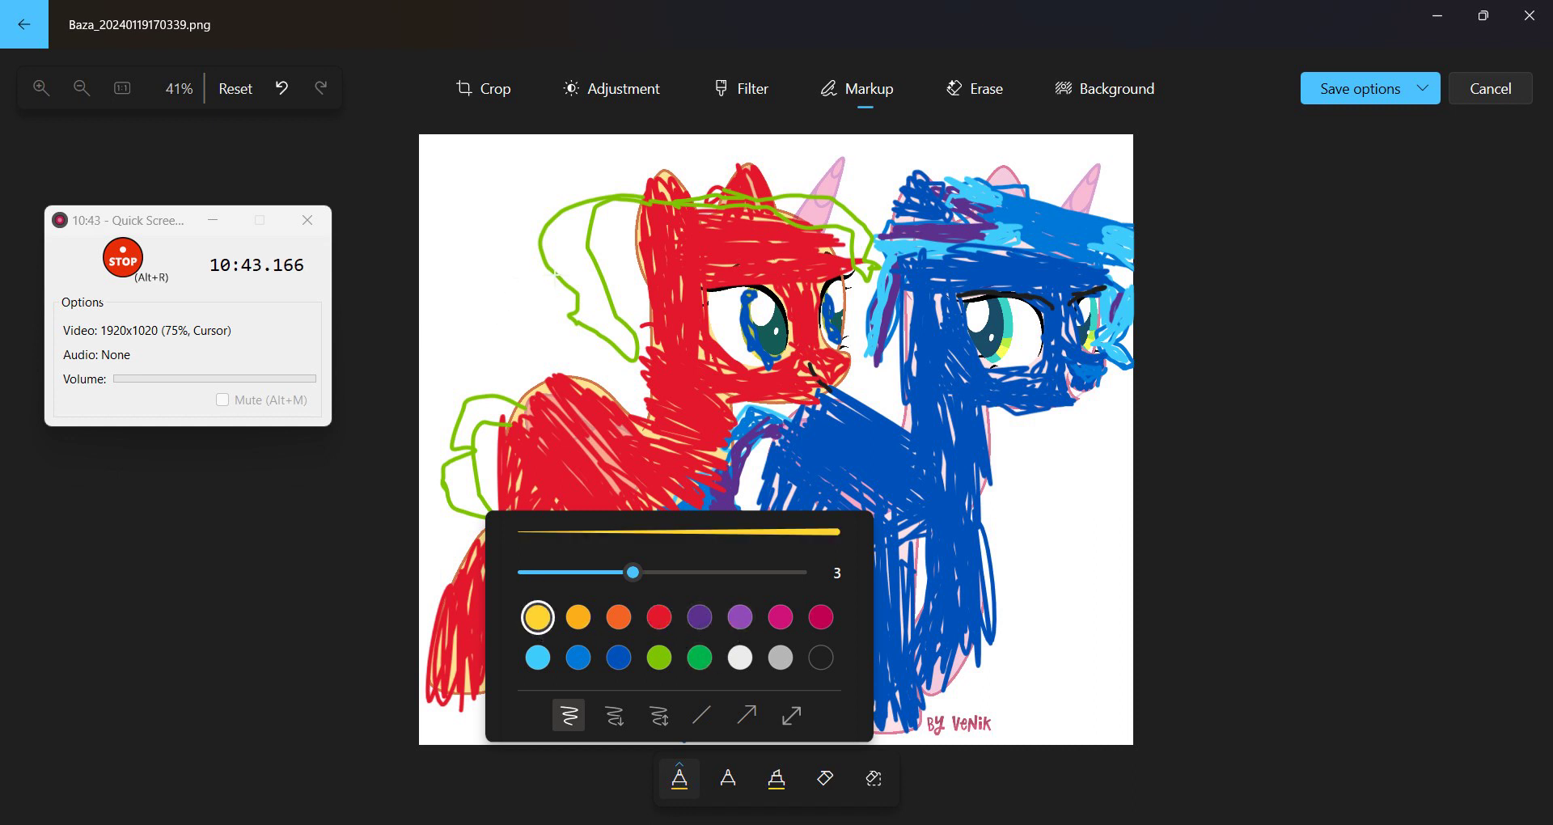
pyautogui.click(579, 235)
pyautogui.moveTo(576, 225)
pyautogui.mouseDown()
pyautogui.moveTo(590, 212)
pyautogui.moveTo(592, 298)
pyautogui.moveTo(627, 337)
pyautogui.moveTo(615, 348)
pyautogui.moveTo(550, 231)
pyautogui.mouseUp()
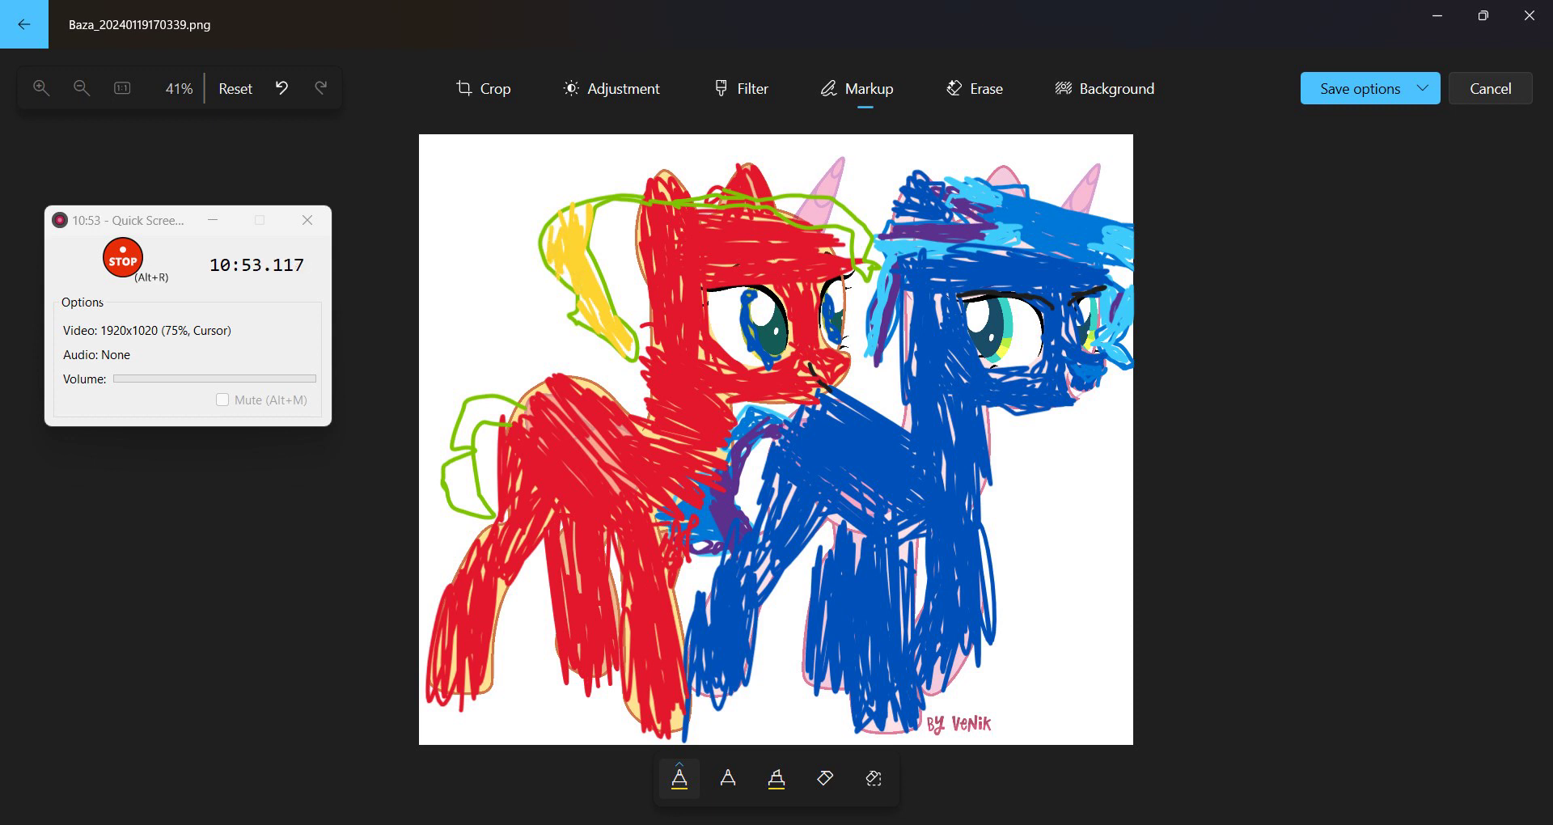
pyautogui.moveTo(490, 404)
pyautogui.mouseDown()
pyautogui.moveTo(544, 430)
pyautogui.moveTo(508, 418)
pyautogui.mouseUp()
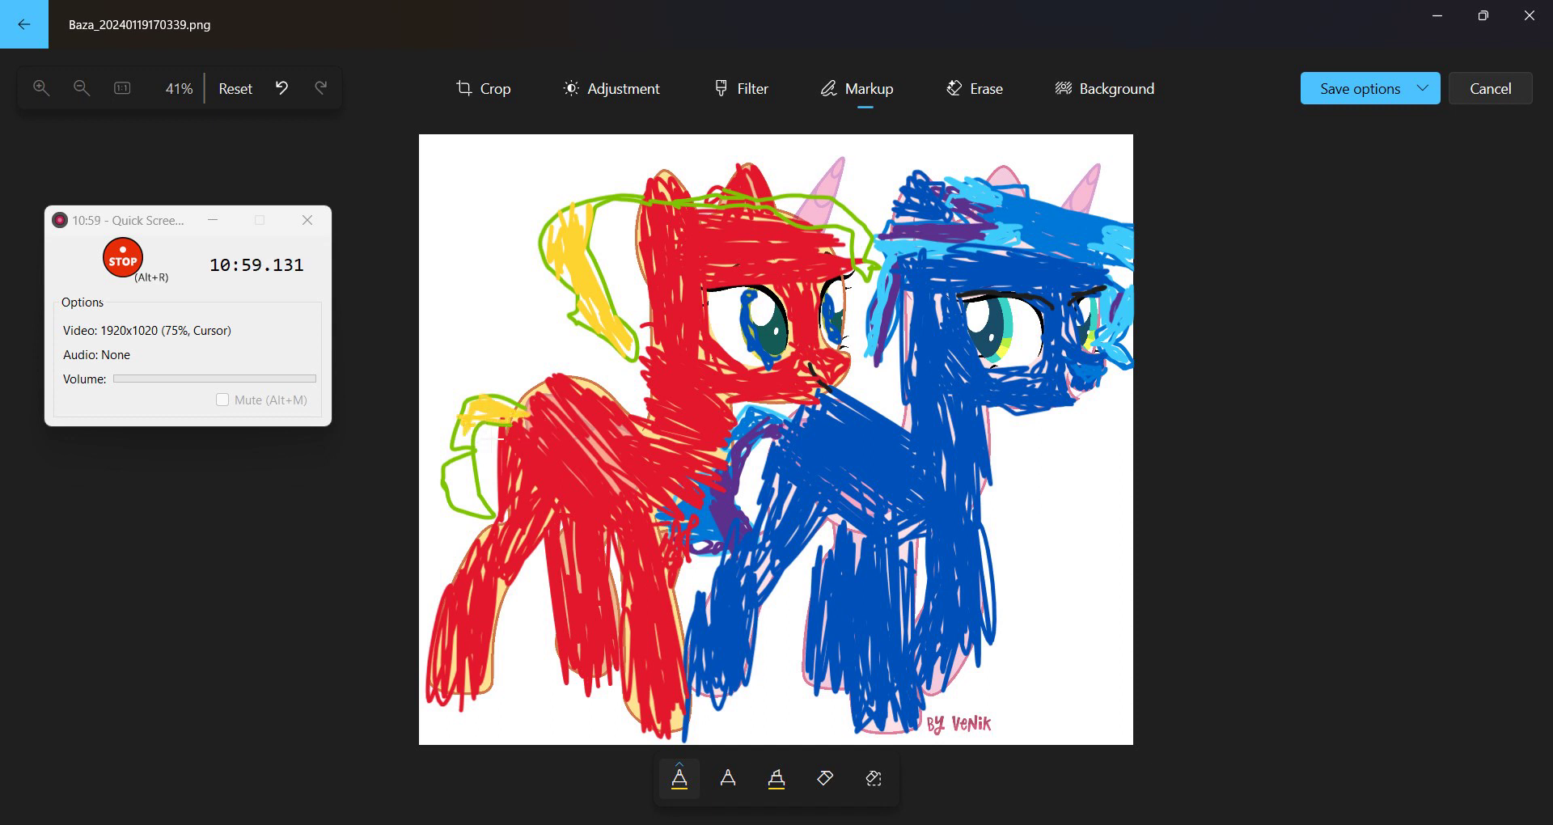
pyautogui.moveTo(473, 445)
pyautogui.mouseDown()
pyautogui.moveTo(482, 488)
pyautogui.moveTo(452, 488)
pyautogui.mouseUp()
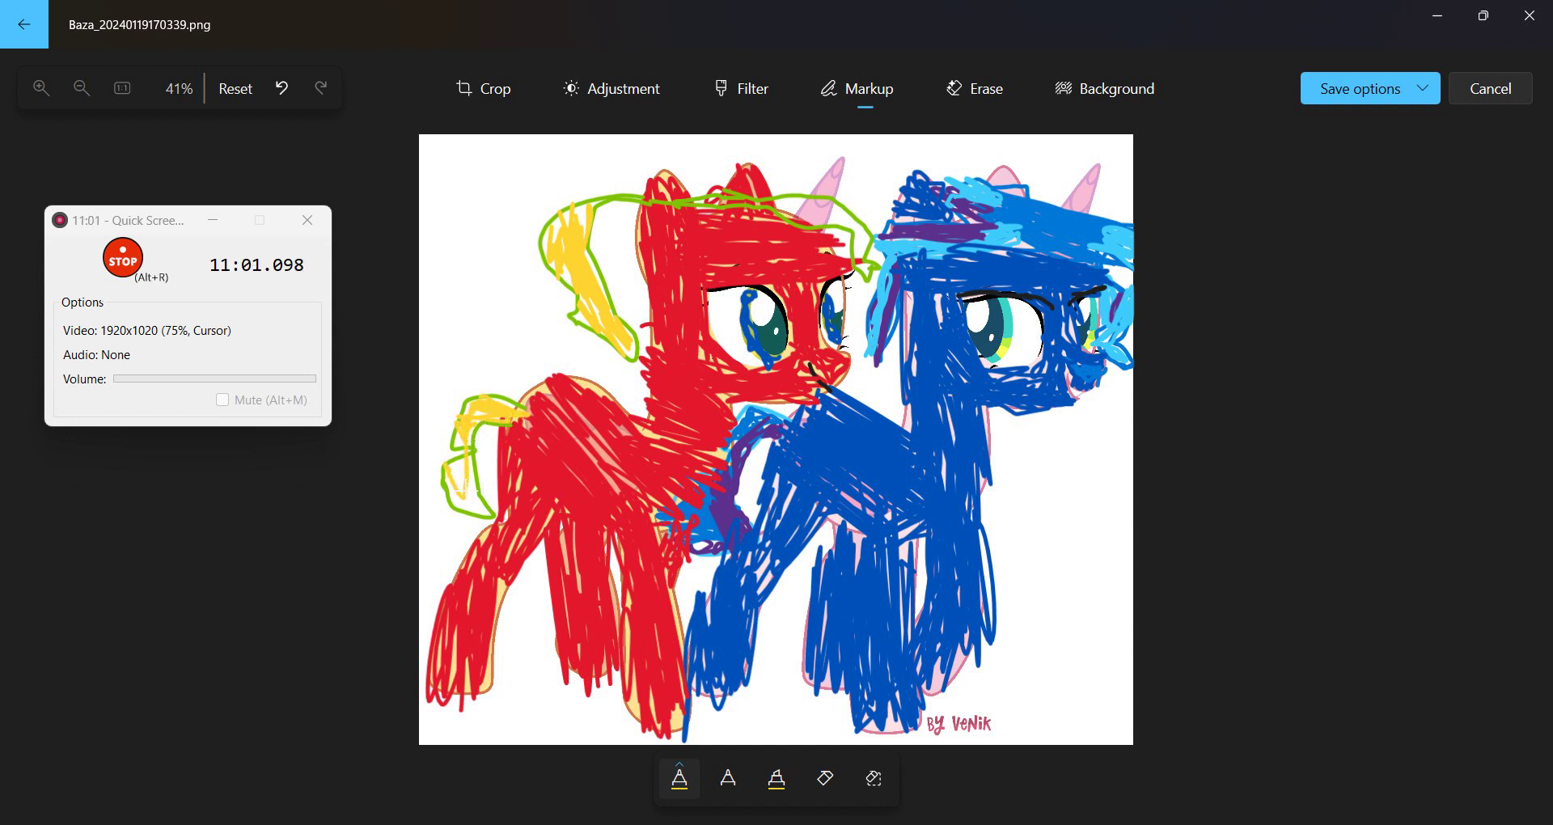